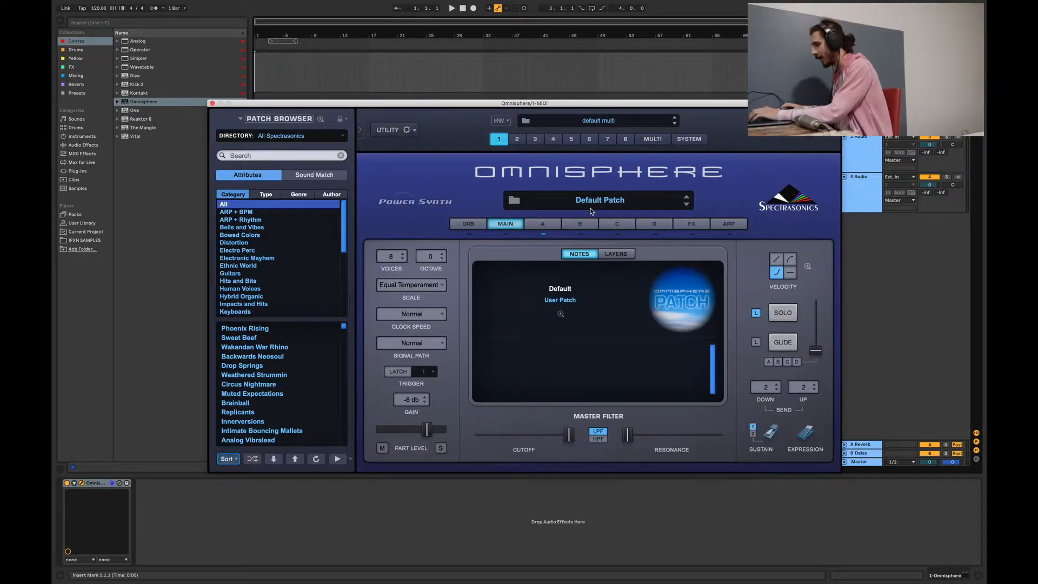
Step: Switch layer A's oscillator to sample mode and filter its soundsource list to the Textures category
{"action": "left_click", "coordinate": [541, 224]}
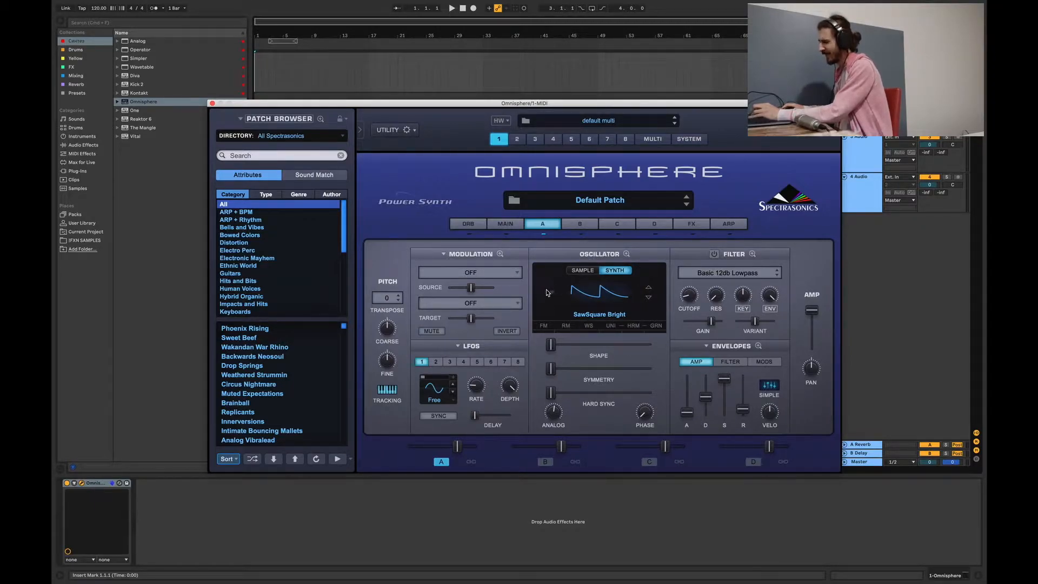
{"action": "left_click", "coordinate": [584, 271]}
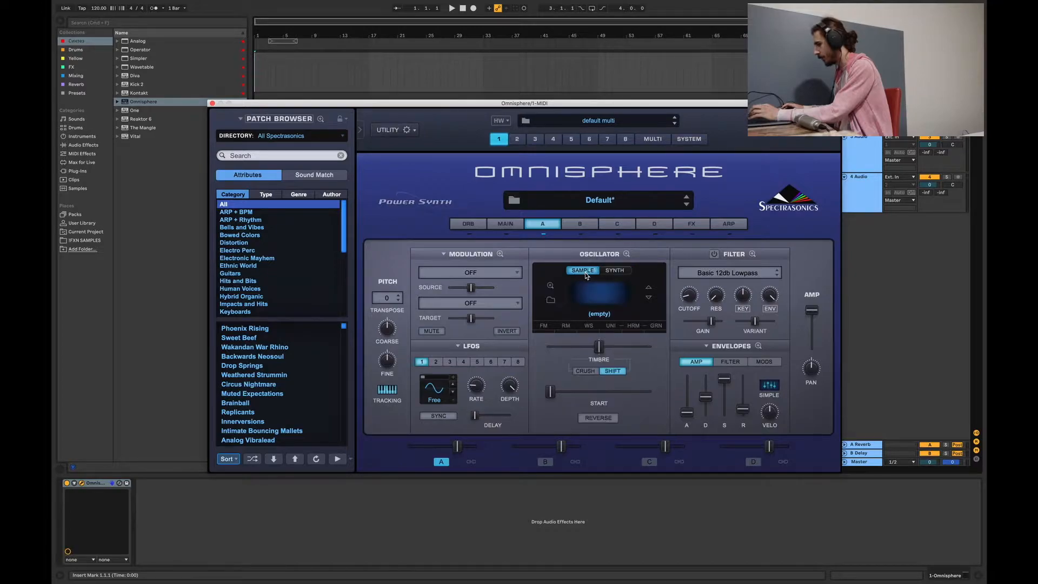
{"action": "left_click", "coordinate": [551, 301]}
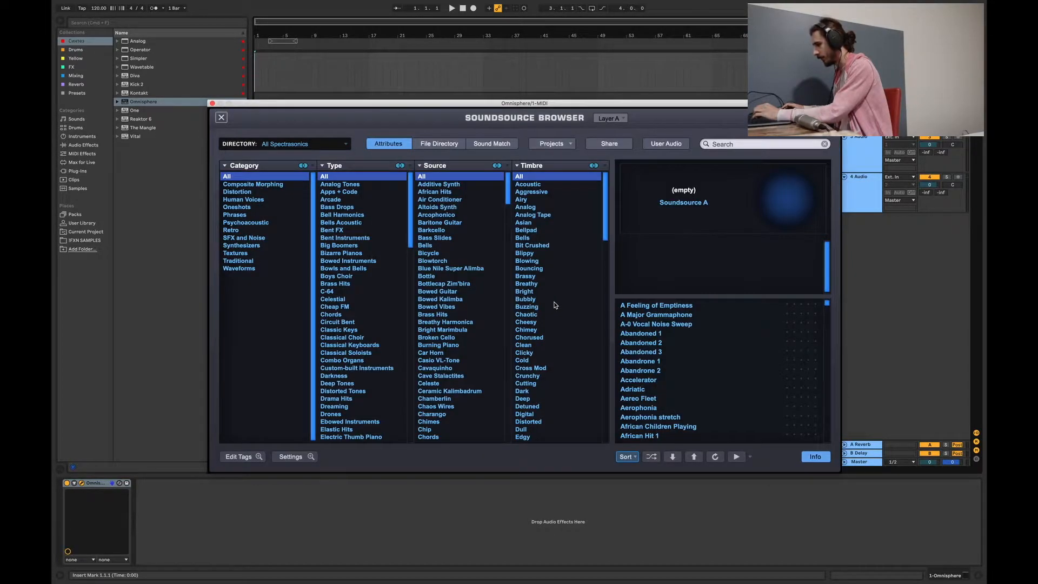
{"action": "left_click", "coordinate": [241, 254]}
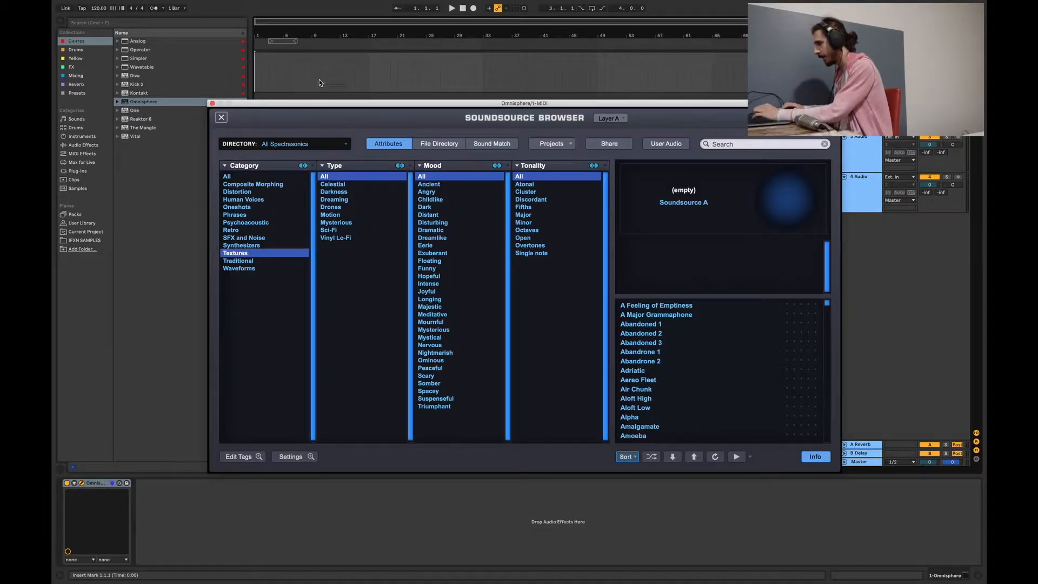
Step: Create a 16-bar MIDI clip from bar 1 on the Omnisphere track and fill it with one sustained F3 note
{"action": "left_click_drag", "start_coordinate": [372, 69], "coordinate": [646, 318]}
{"action": "key", "text": "super+shift+m"}
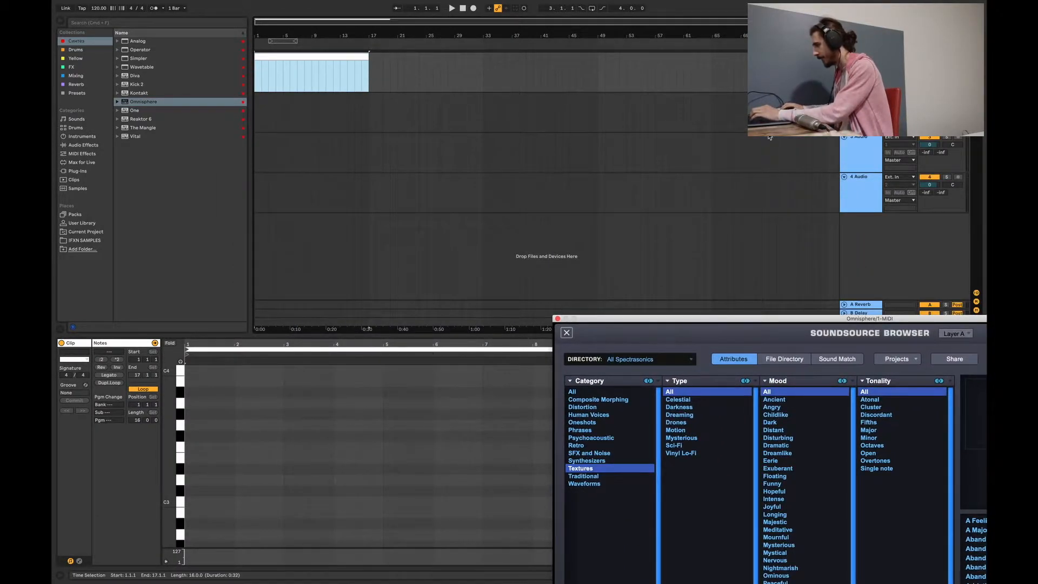
{"action": "left_click", "coordinate": [929, 64]}
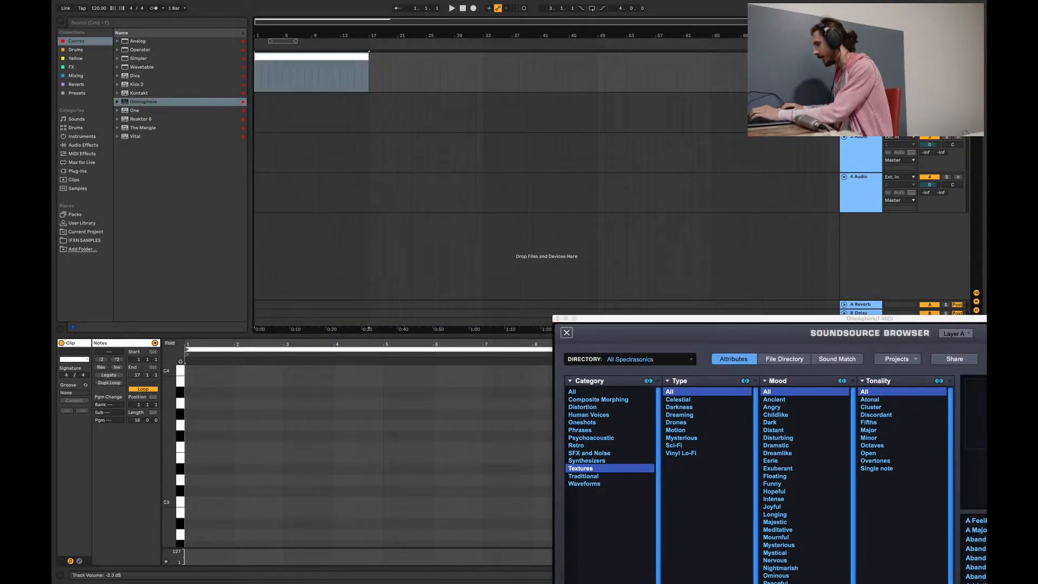
{"action": "double_click", "coordinate": [191, 447]}
{"action": "left_click_drag", "start_coordinate": [196, 447], "coordinate": [583, 437]}
Step: Shorten the MIDI clip to 8 bars and lower the Omnisphere track's volume
{"action": "left_click_drag", "start_coordinate": [260, 21], "coordinate": [239, 23]}
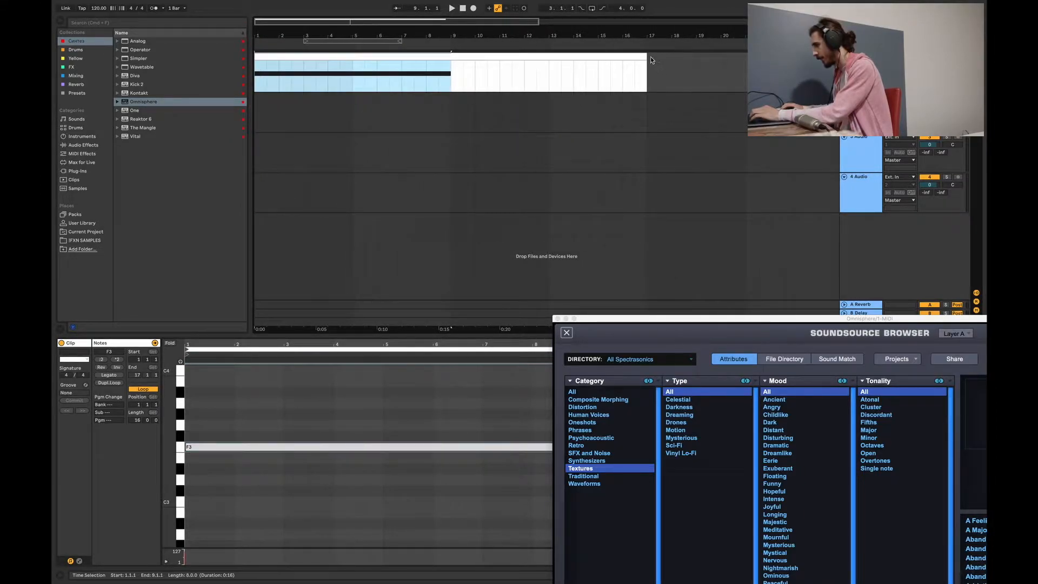
{"action": "left_click_drag", "start_coordinate": [648, 58], "coordinate": [451, 59]}
{"action": "left_click_drag", "start_coordinate": [714, 315], "coordinate": [429, 145]}
{"action": "left_click_drag", "start_coordinate": [930, 65], "coordinate": [930, 77]}
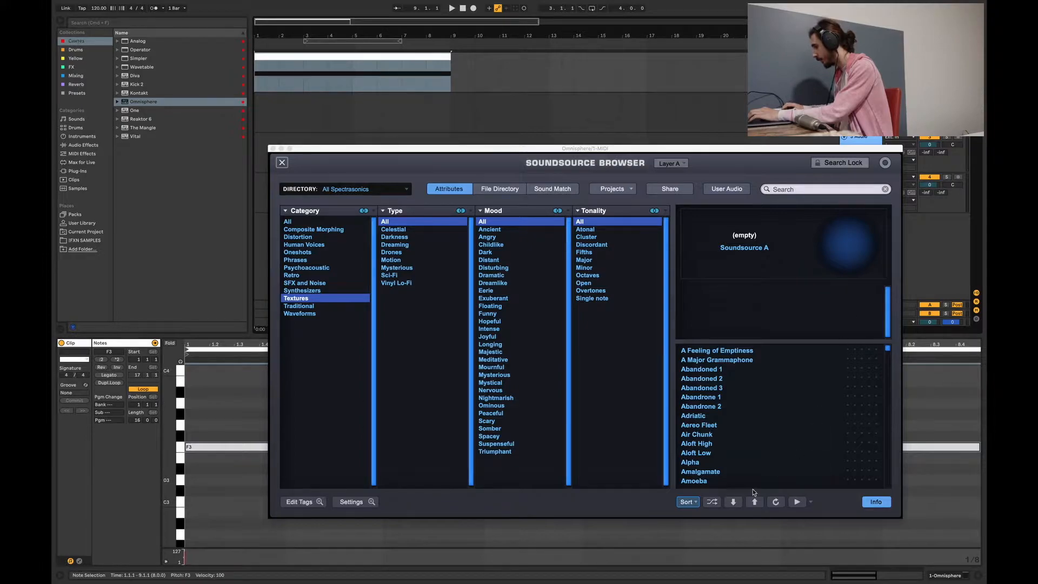
Step: Load the Never Cry texture from the shuffled soundsource list into layer A and audition it with the clip
{"action": "left_click", "coordinate": [713, 502]}
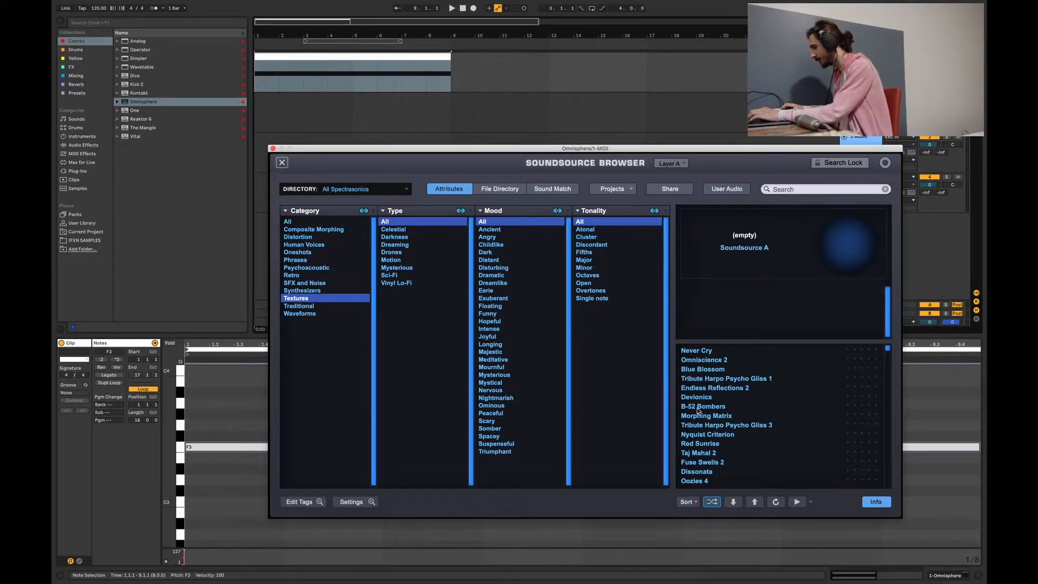
{"action": "left_click", "coordinate": [695, 351]}
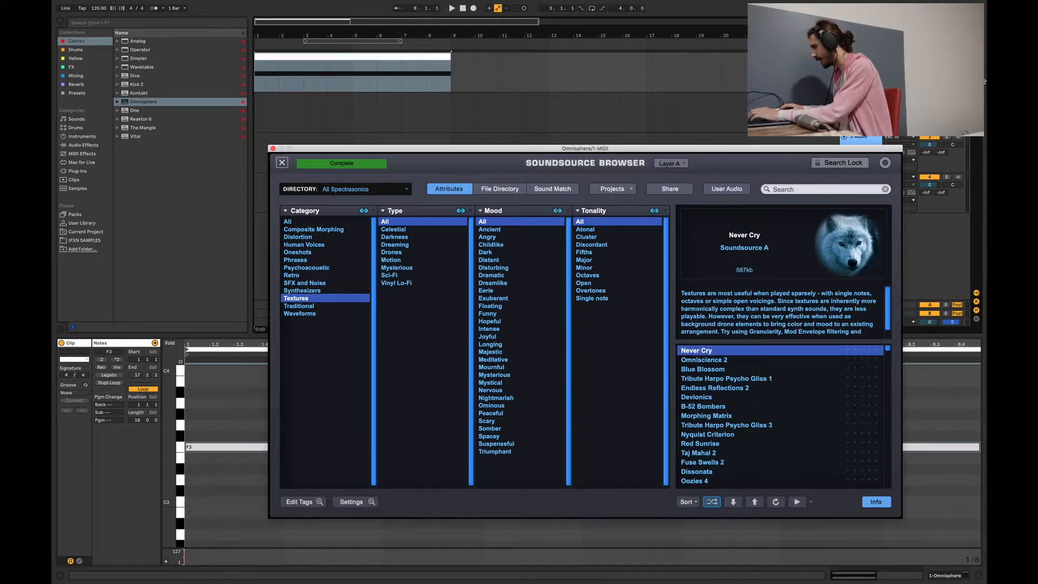
{"action": "key", "text": "space"}
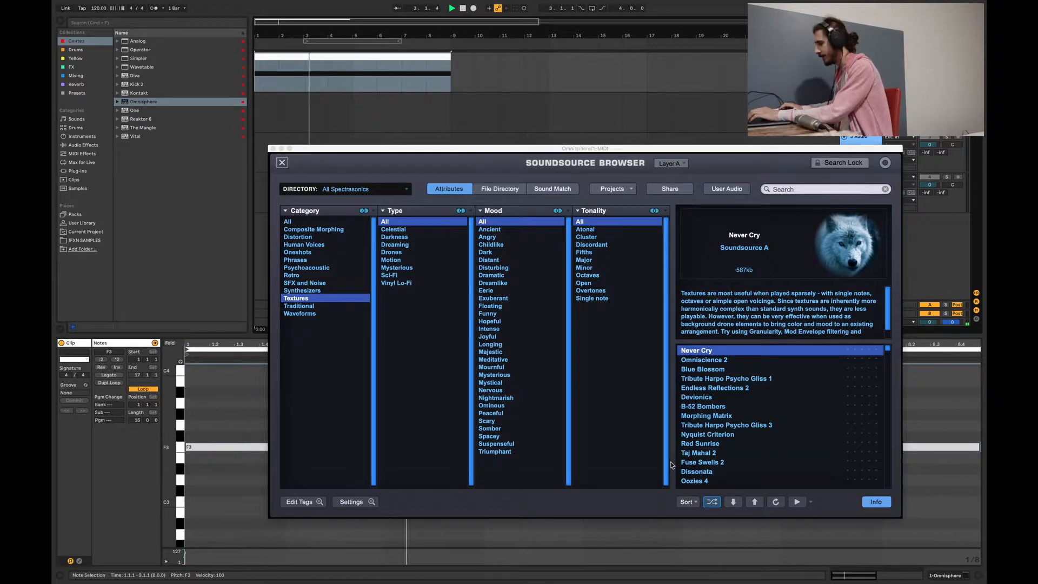
{"action": "left_click", "coordinate": [282, 163]}
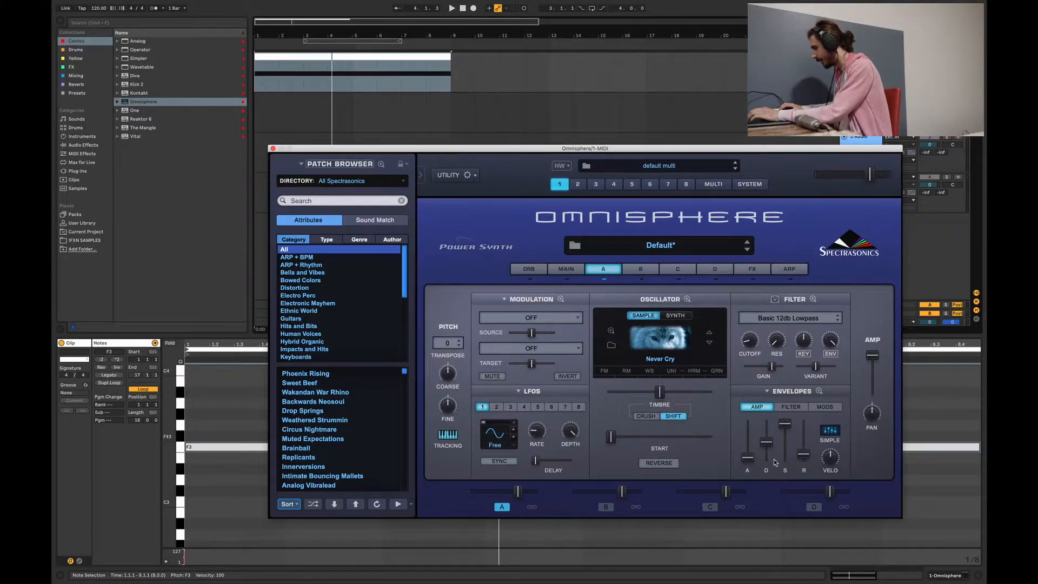
{"action": "left_click_drag", "start_coordinate": [770, 451], "coordinate": [806, 456]}
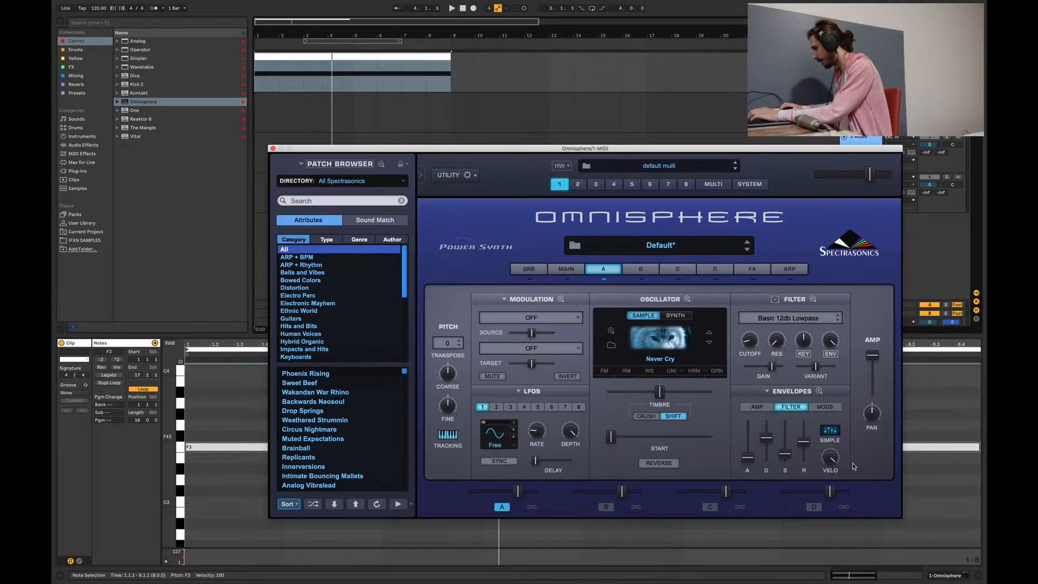
{"action": "left_click_drag", "start_coordinate": [770, 445], "coordinate": [805, 445]}
{"action": "left_click", "coordinate": [822, 407]}
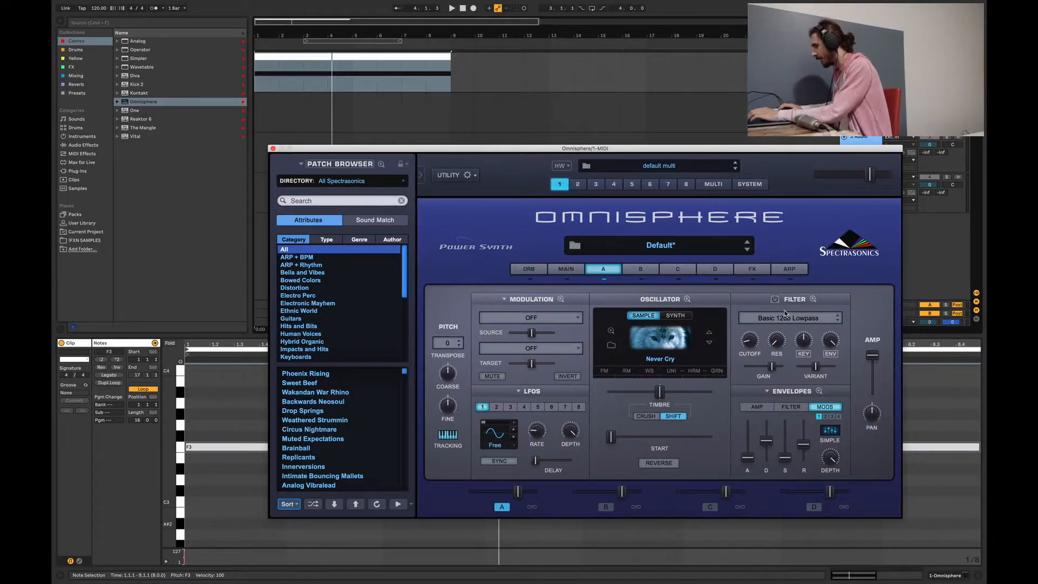
Step: Enable layer A's filter, set it to the specialty type Juicy HPF+Notch 2 and sweep its cutoff during playback
{"action": "left_click", "coordinate": [776, 298]}
{"action": "mouse_move", "coordinate": [778, 317]}
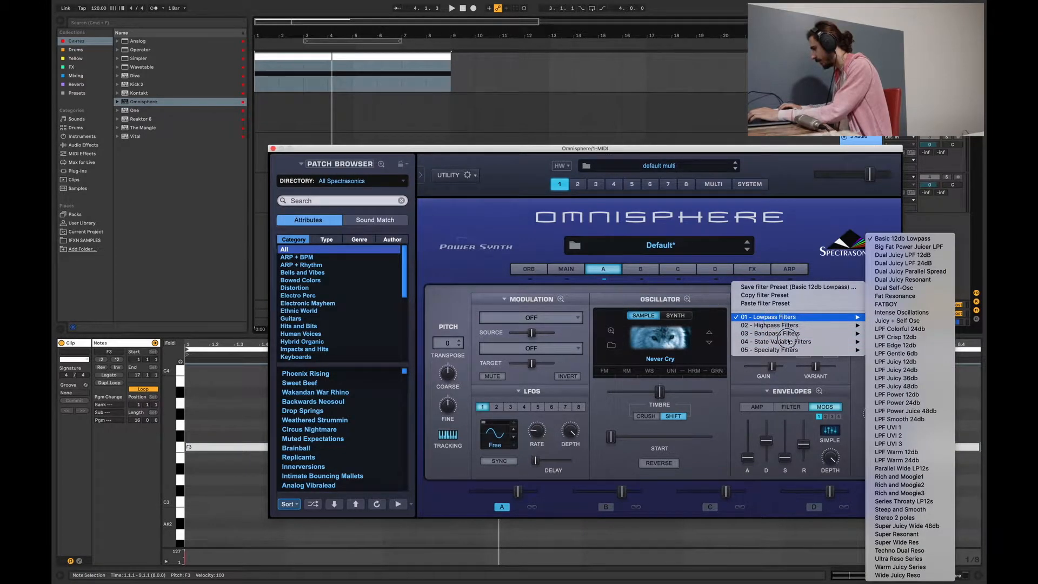
{"action": "mouse_move", "coordinate": [789, 351]}
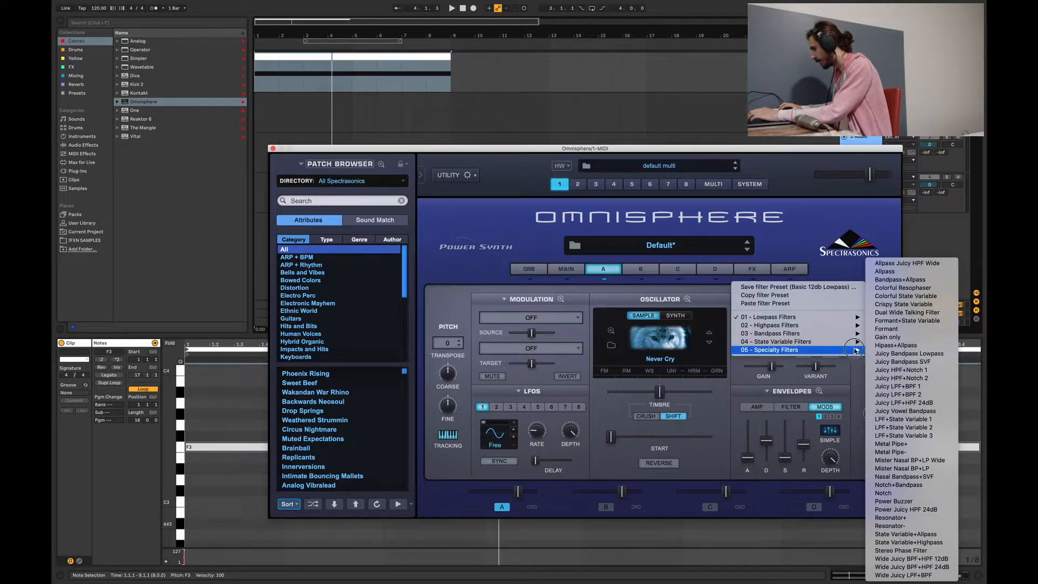
{"action": "left_click", "coordinate": [883, 378]}
{"action": "key", "text": "space"}
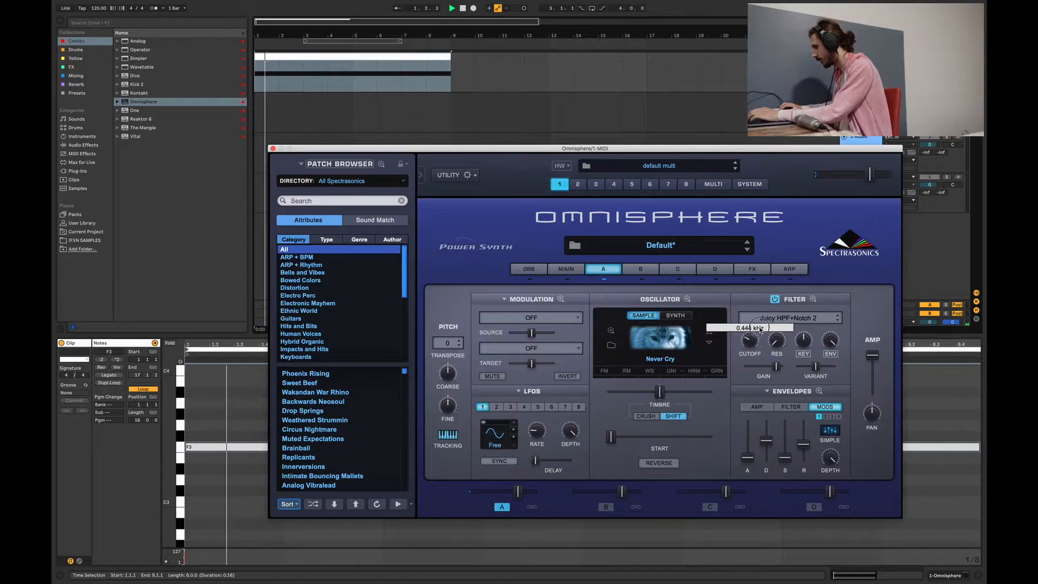
{"action": "left_click_drag", "start_coordinate": [752, 344], "coordinate": [742, 307]}
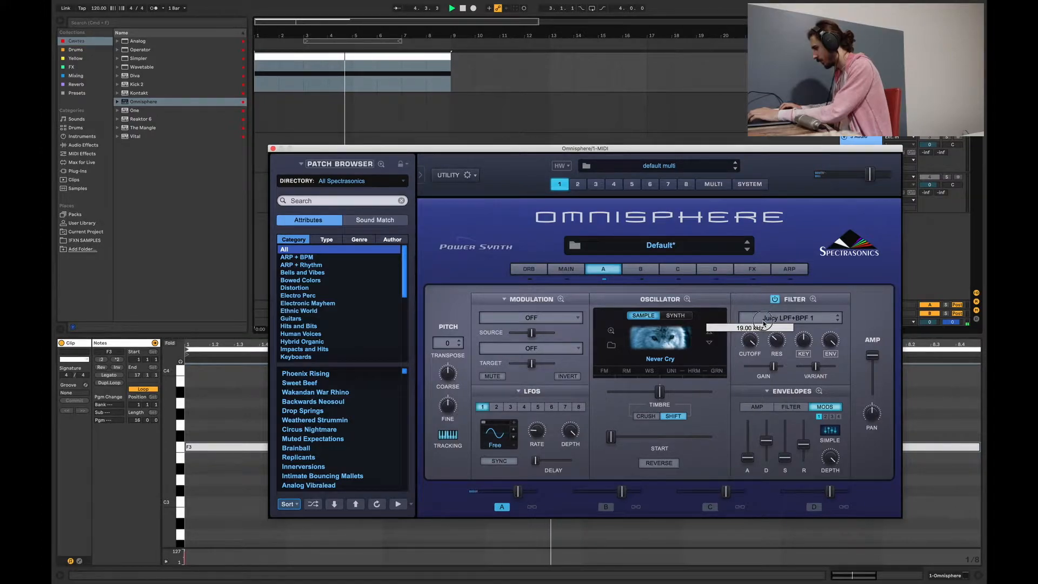
Step: Audition successive filter types while sweeping the cutoff, settling on LPF+State Variable 2
{"action": "left_click", "coordinate": [837, 321]}
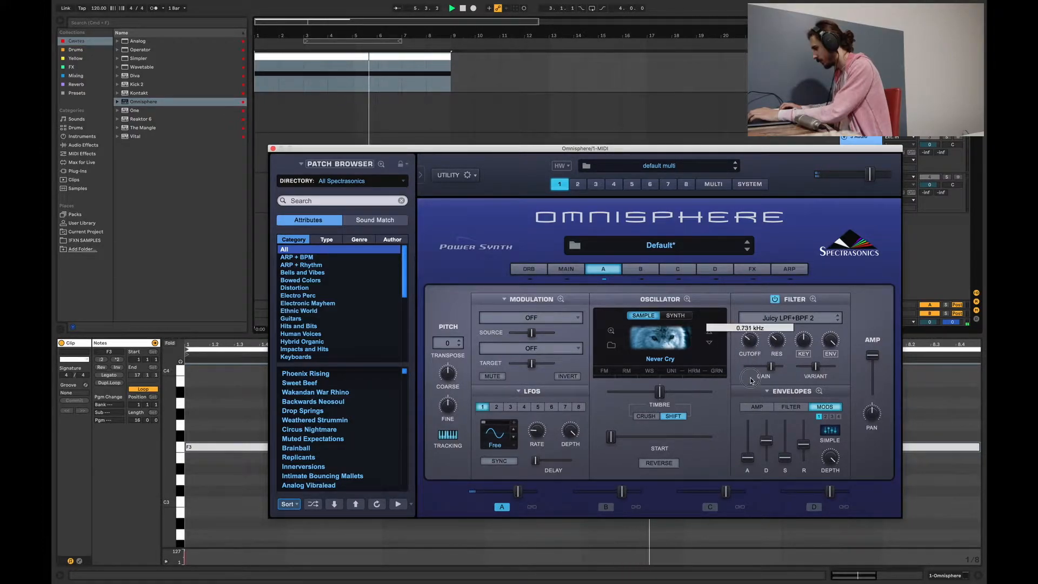
{"action": "left_click", "coordinate": [839, 322]}
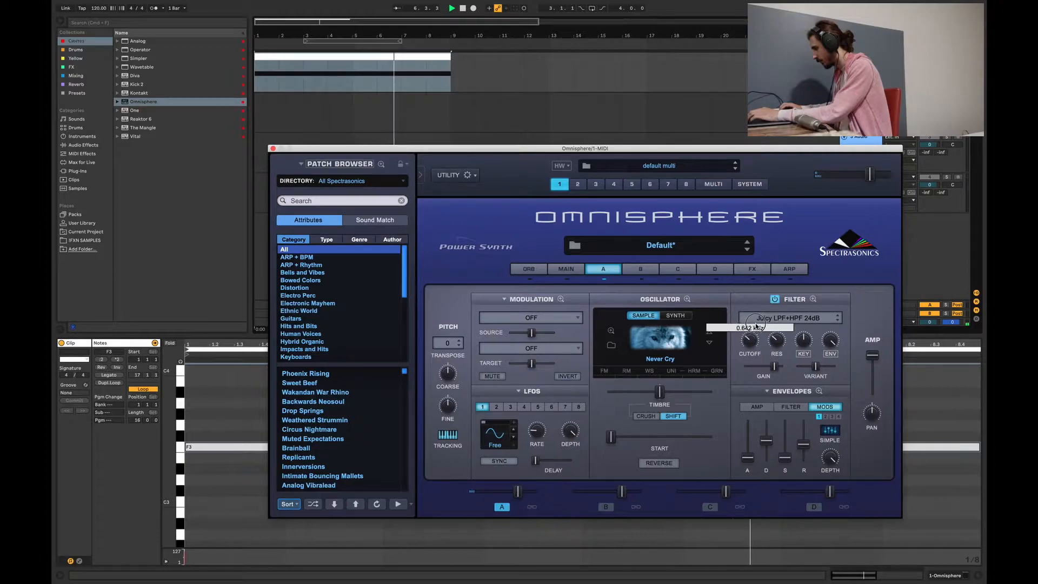
{"action": "left_click", "coordinate": [838, 322]}
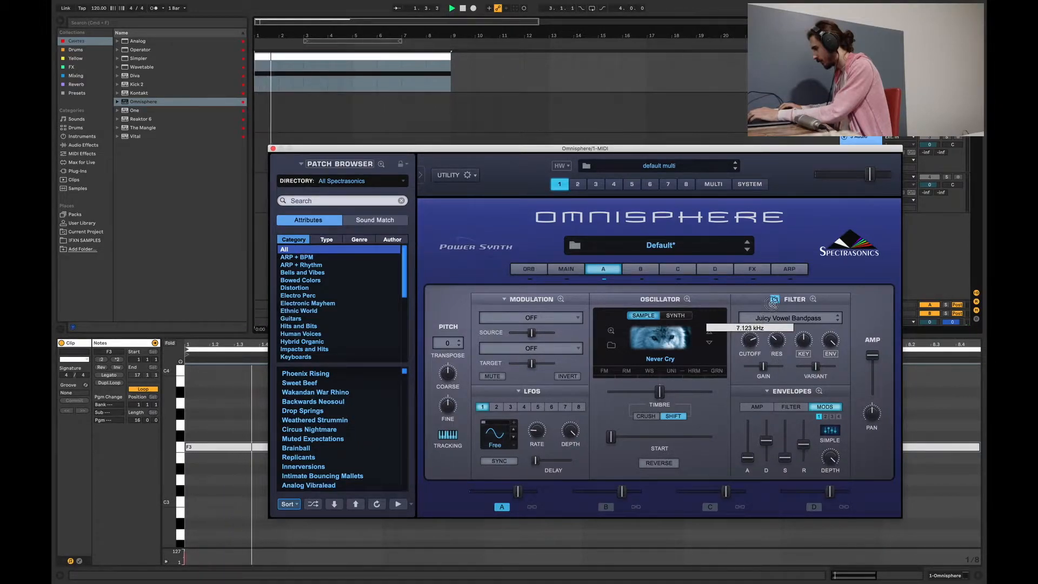
{"action": "left_click", "coordinate": [837, 322]}
{"action": "mouse_move", "coordinate": [752, 341]}
{"action": "left_mouse_down"}
{"action": "mouse_move", "coordinate": [771, 303]}
{"action": "mouse_move", "coordinate": [793, 330]}
{"action": "mouse_move", "coordinate": [789, 392]}
{"action": "mouse_move", "coordinate": [755, 341]}
{"action": "mouse_move", "coordinate": [760, 310]}
{"action": "mouse_move", "coordinate": [772, 316]}
{"action": "mouse_move", "coordinate": [748, 369]}
{"action": "mouse_move", "coordinate": [738, 352]}
{"action": "left_mouse_up"}
{"action": "left_click", "coordinate": [839, 320]}
Step: Put the Omnisphere device in parameter configuration mode and enable host automation for layer A's filter cutoff
{"action": "left_click_drag", "start_coordinate": [581, 154], "coordinate": [586, 174]}
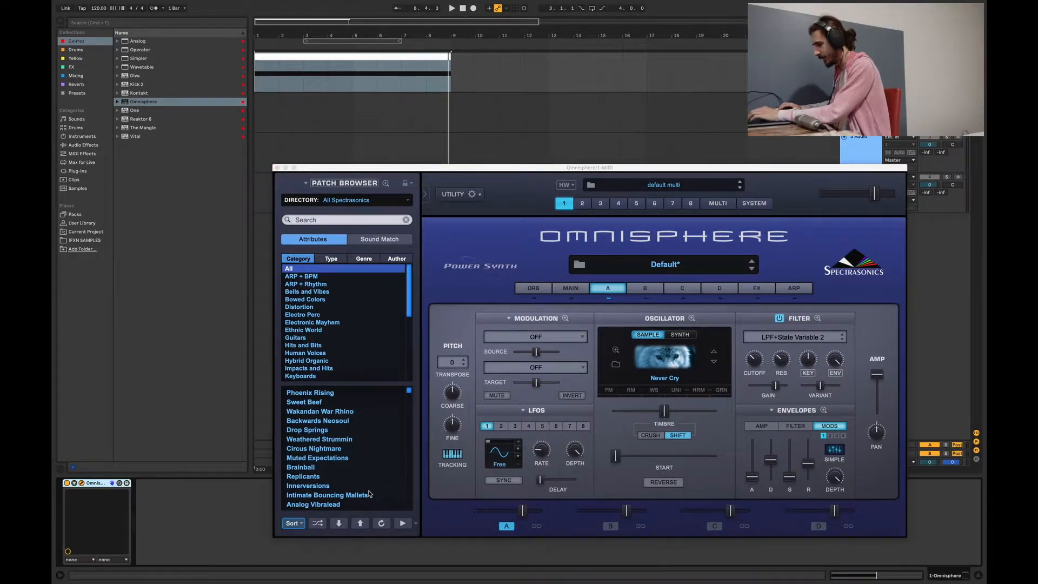
{"action": "left_click", "coordinate": [74, 484]}
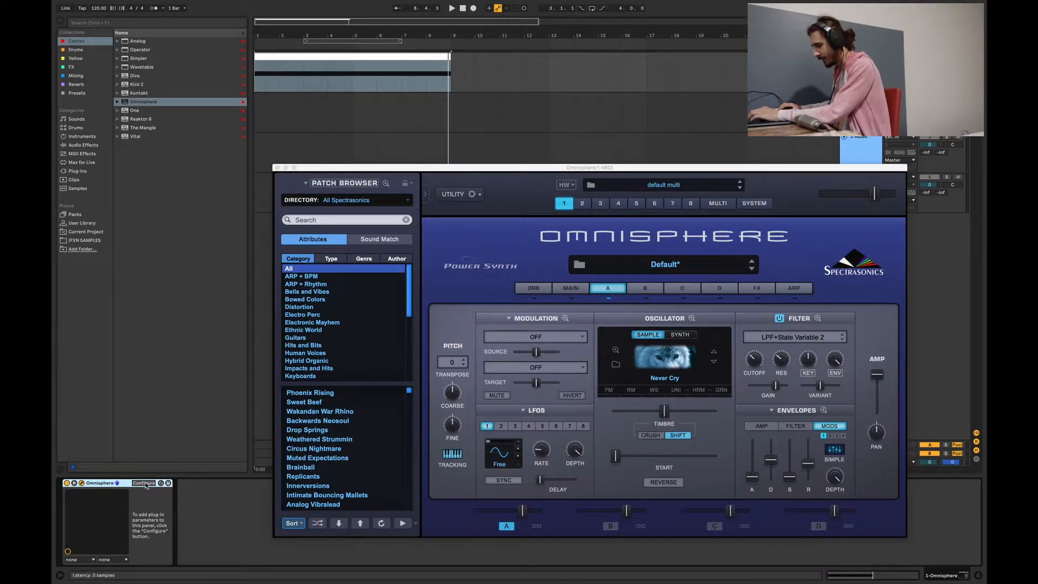
{"action": "left_click", "coordinate": [144, 483]}
{"action": "right_click", "coordinate": [757, 367]}
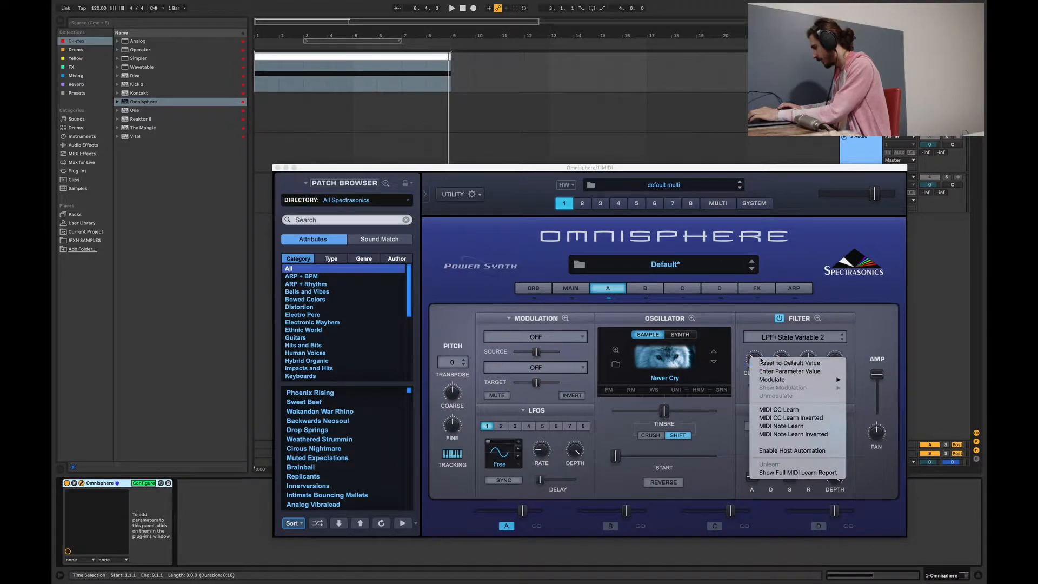
{"action": "left_click", "coordinate": [796, 452]}
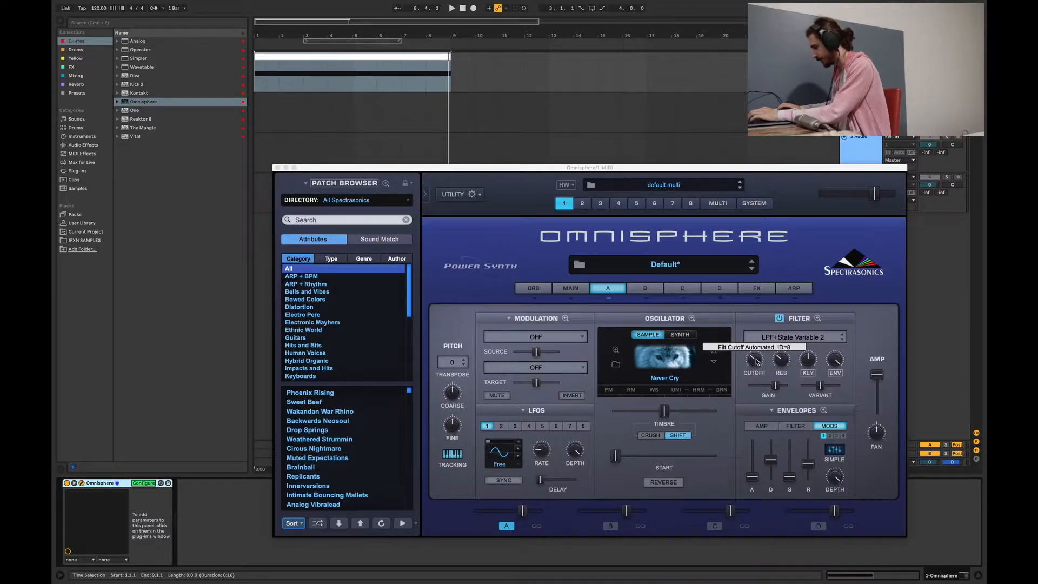
Step: Leave parameter configuration mode and show the 1A Filt Cutoff automation on the Omnisphere track
{"action": "left_click", "coordinate": [146, 503]}
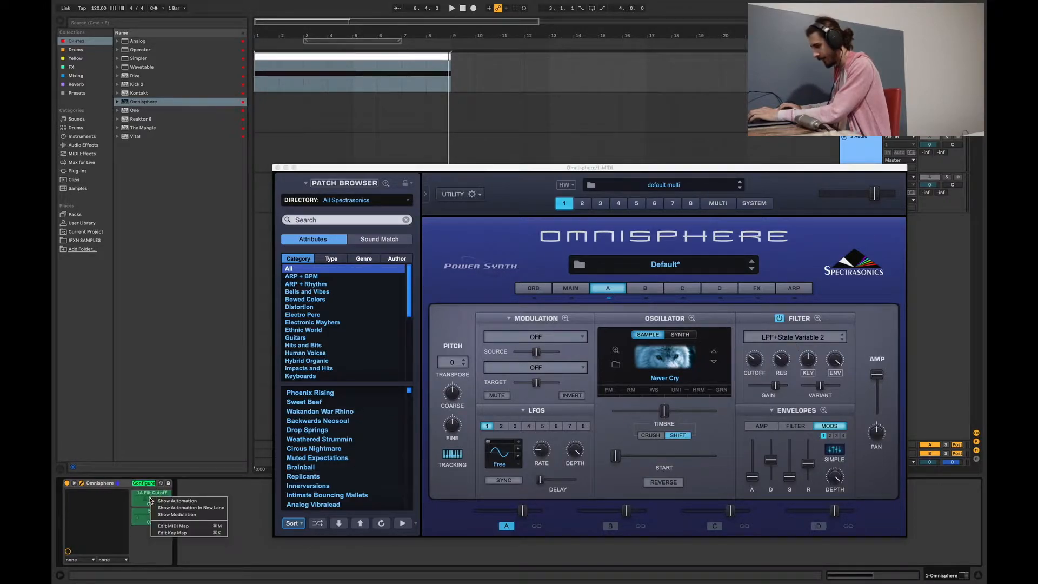
{"action": "left_click", "coordinate": [144, 483]}
{"action": "right_click", "coordinate": [145, 500]}
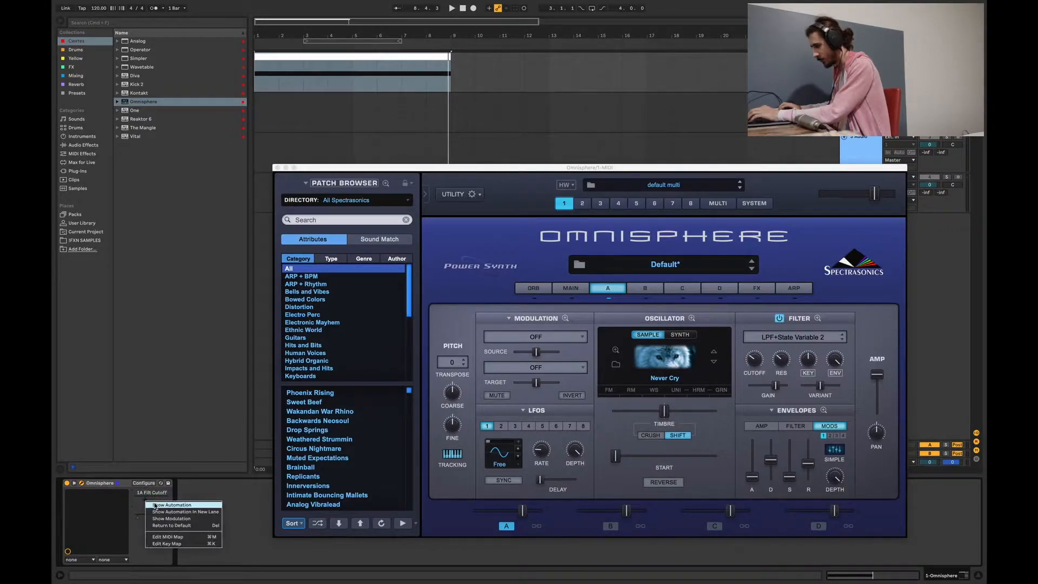
{"action": "left_click", "coordinate": [154, 504]}
Step: Draw filter cutoff automation over the clip, rising to about 0.48 at bar 5 and falling to about 0.25 at bar 9
{"action": "left_click_drag", "start_coordinate": [444, 92], "coordinate": [489, 282]}
{"action": "key", "text": "z"}
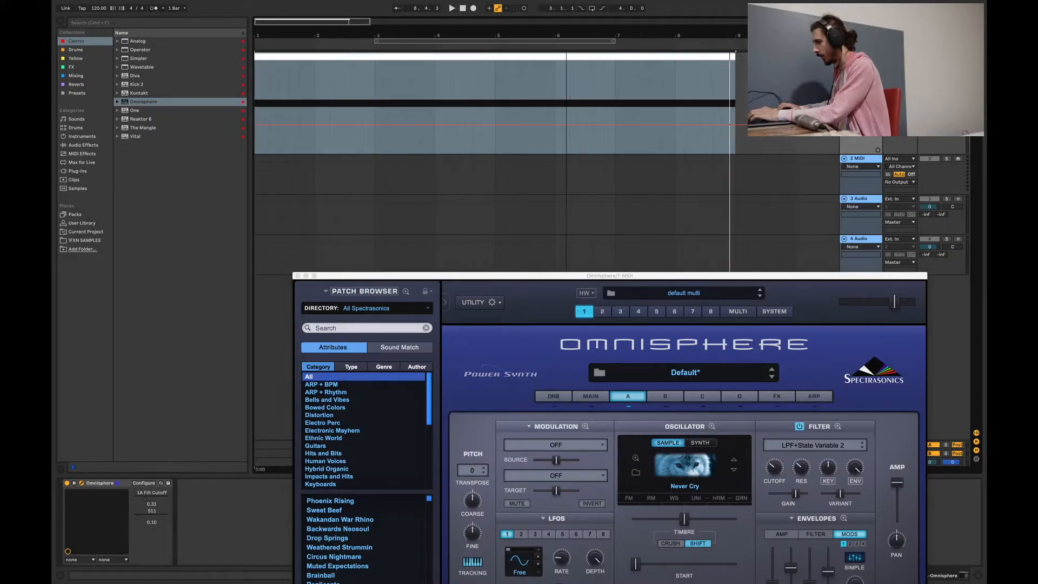
{"action": "left_click", "coordinate": [402, 56]}
{"action": "left_click", "coordinate": [264, 131]}
{"action": "key", "text": "space"}
{"action": "left_click_drag", "start_coordinate": [522, 125], "coordinate": [522, 108]}
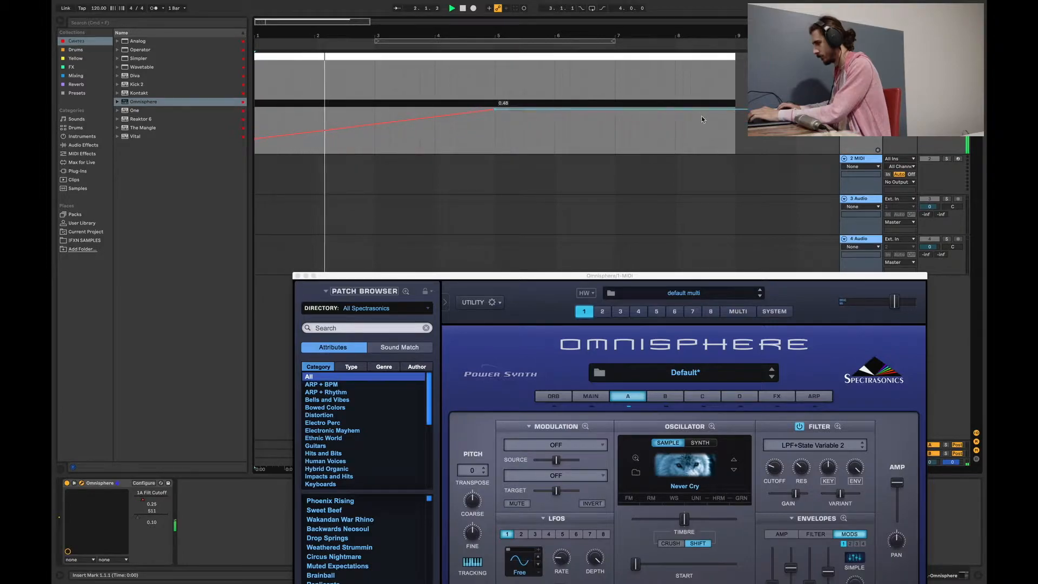
{"action": "left_click_drag", "start_coordinate": [735, 109], "coordinate": [735, 131]}
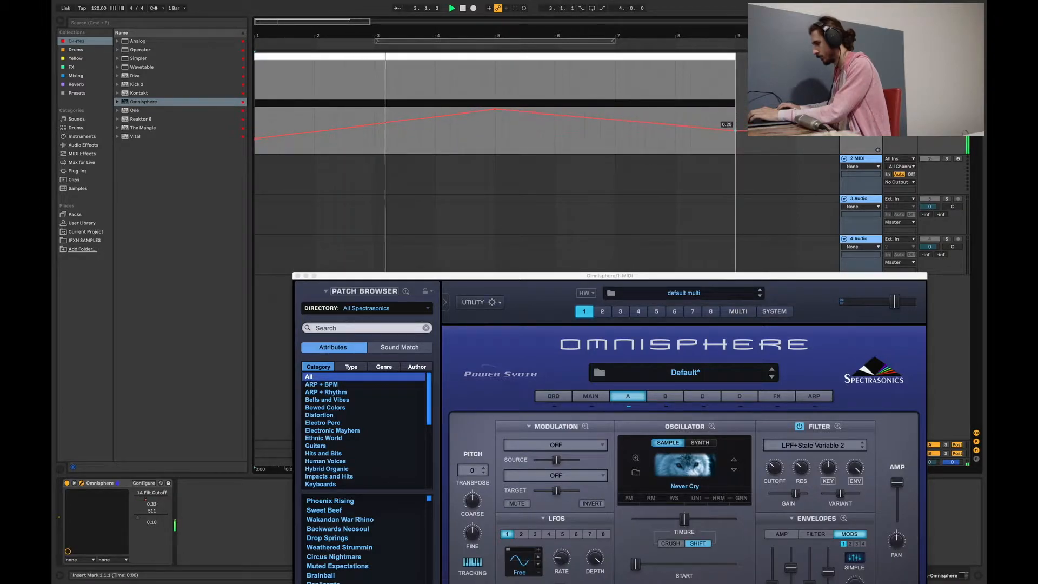
Step: Reshape the cutoff automation to start and end at 0.00 with a peak of about 0.55 at bar 5
{"action": "left_click_drag", "start_coordinate": [495, 109], "coordinate": [493, 87]}
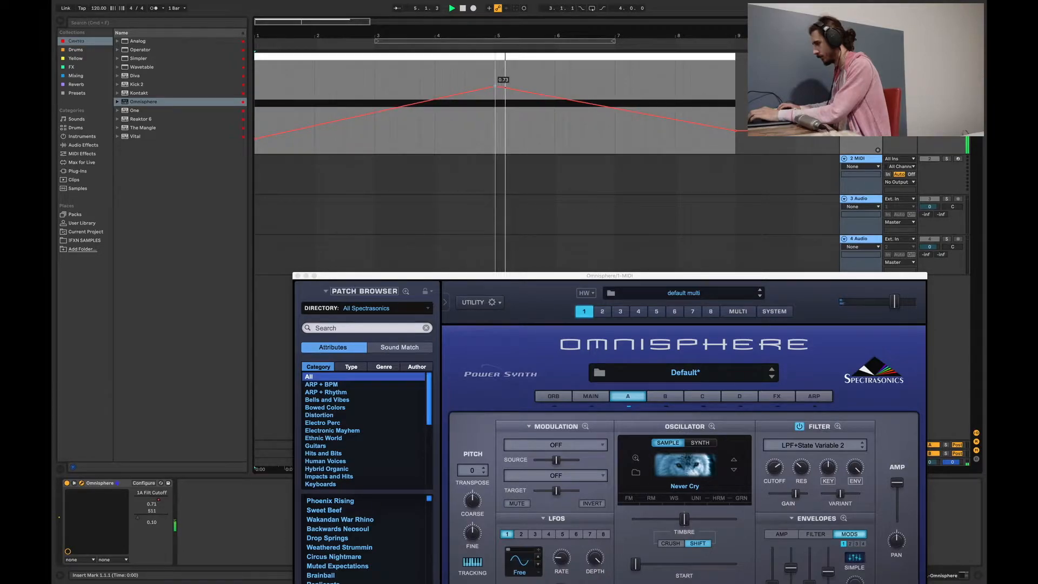
{"action": "left_click_drag", "start_coordinate": [735, 130], "coordinate": [735, 153]}
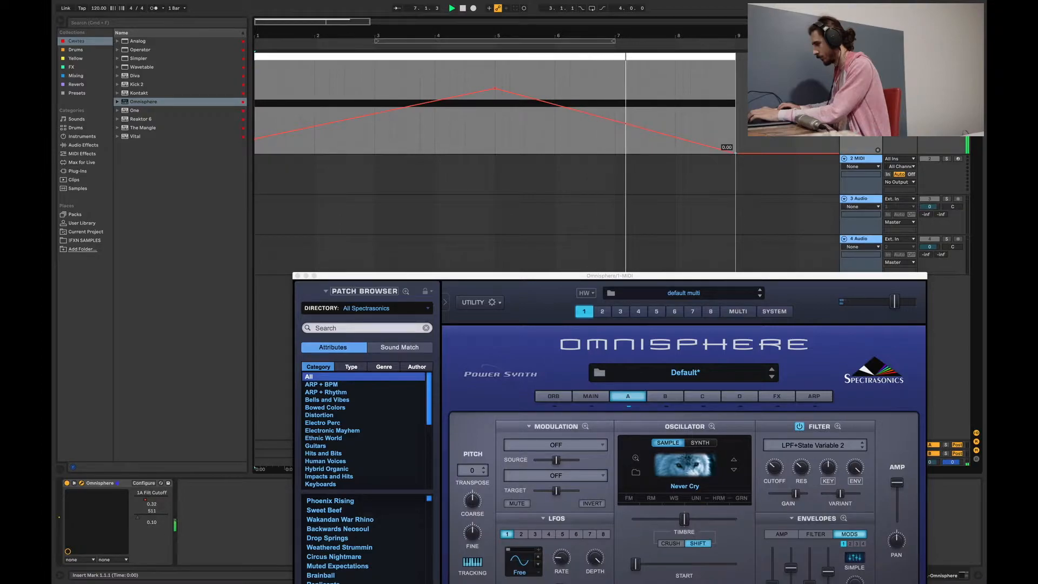
{"action": "left_click_drag", "start_coordinate": [255, 139], "coordinate": [255, 153]}
{"action": "left_click_drag", "start_coordinate": [495, 88], "coordinate": [496, 99]}
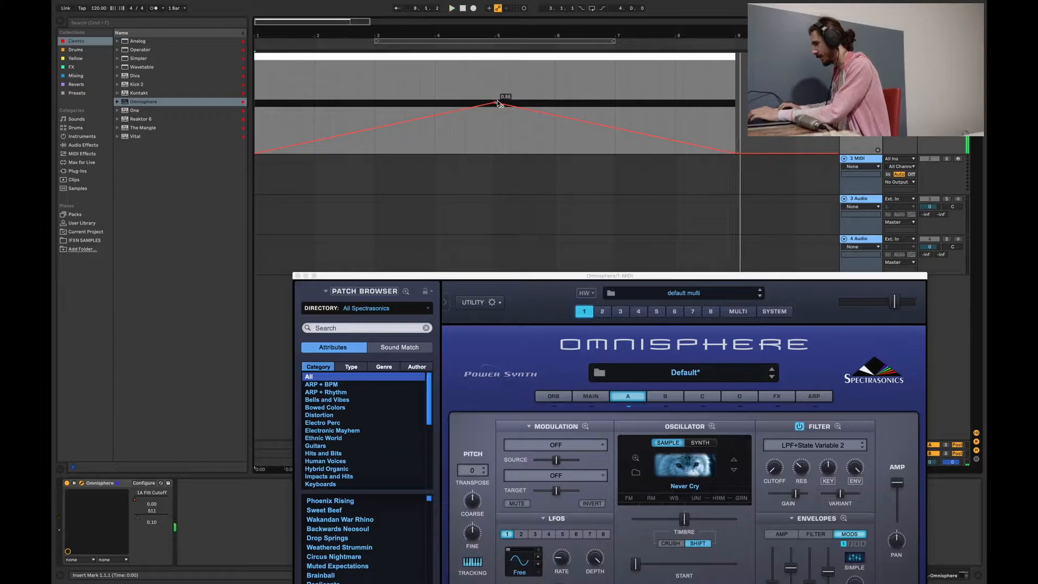
Step: Insert the Innerspace creative effect in the first slot of layer A's effects rack and play it back briefly
{"action": "left_click_drag", "start_coordinate": [641, 276], "coordinate": [621, 187]}
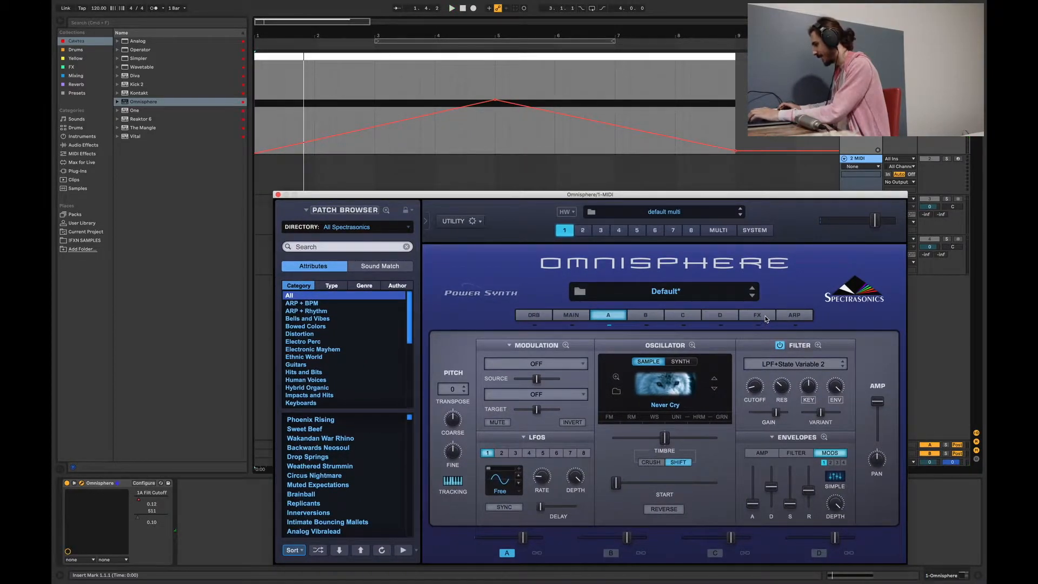
{"action": "left_click", "coordinate": [765, 316]}
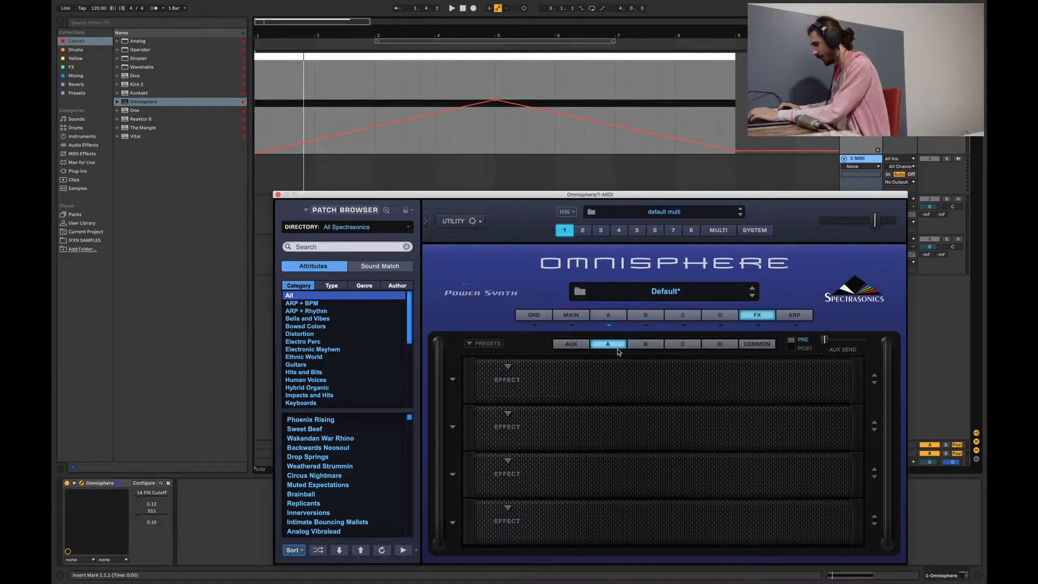
{"action": "left_click", "coordinate": [504, 367]}
{"action": "mouse_move", "coordinate": [518, 434]}
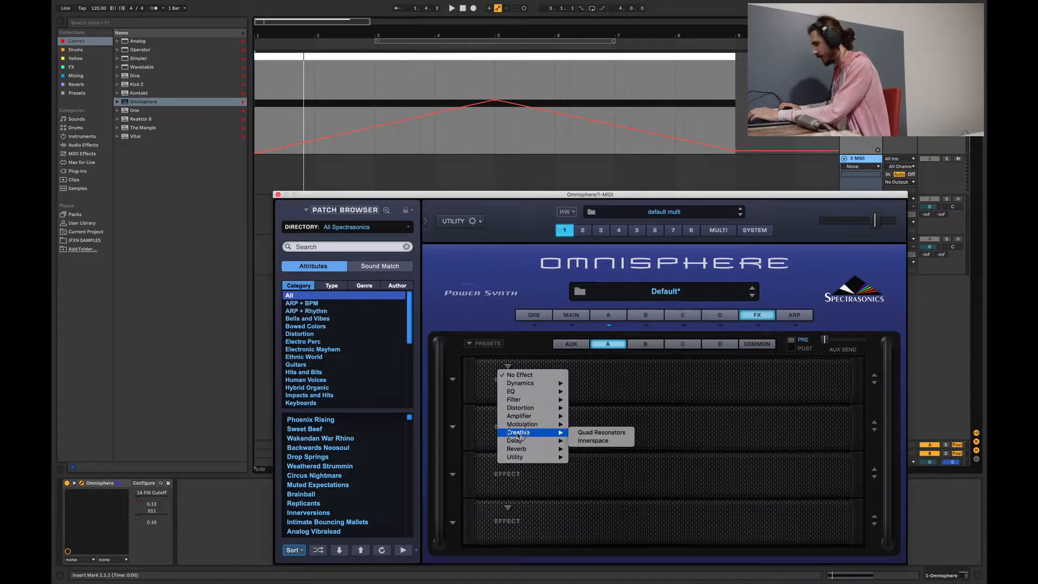
{"action": "left_click", "coordinate": [588, 443]}
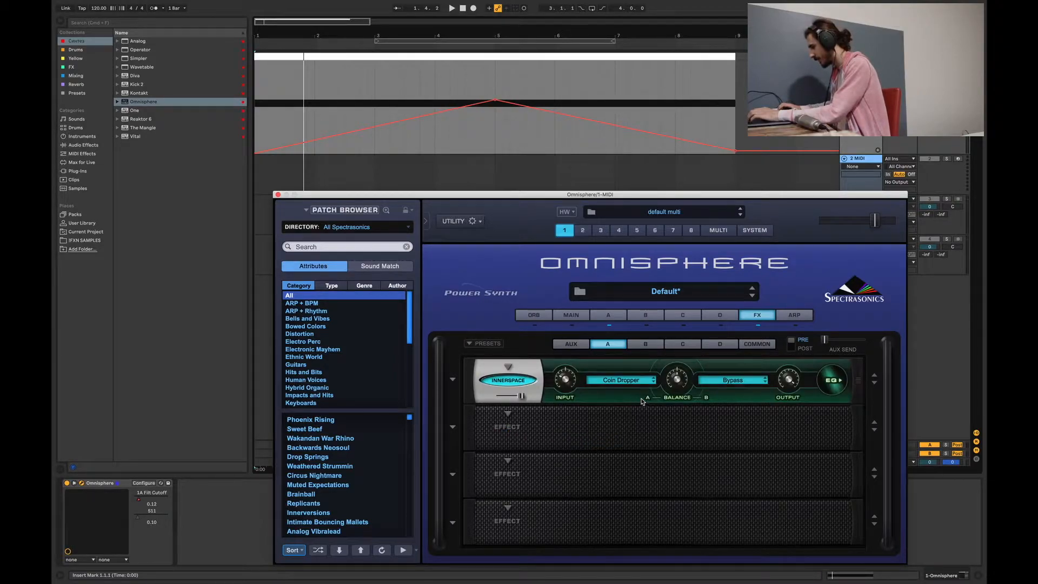
{"action": "key", "text": "space"}
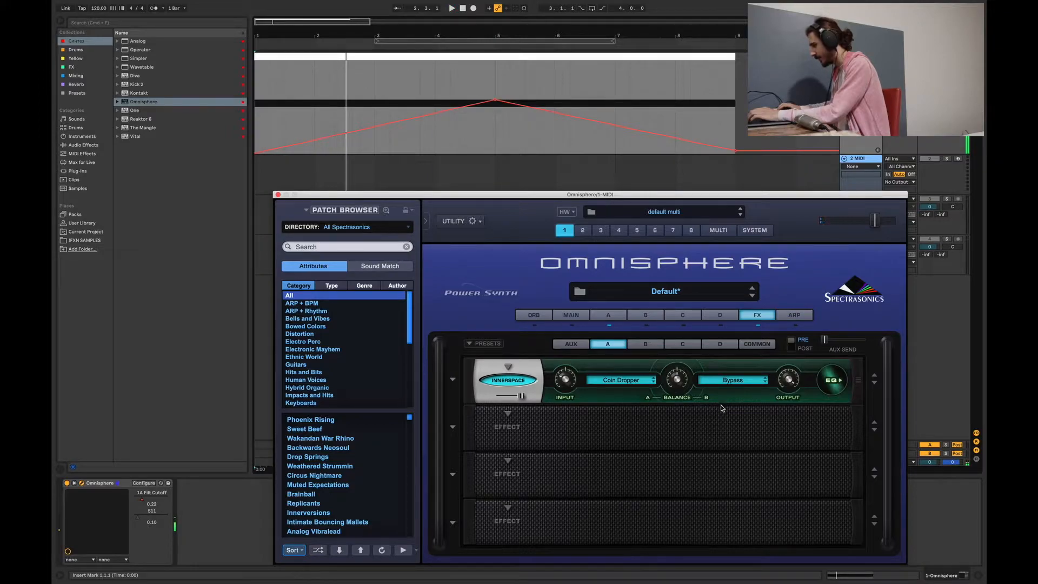
Step: Set Innerspace's B sound to the textural, airy Air Blow Sweep 3
{"action": "left_click", "coordinate": [727, 382]}
{"action": "mouse_move", "coordinate": [730, 398]}
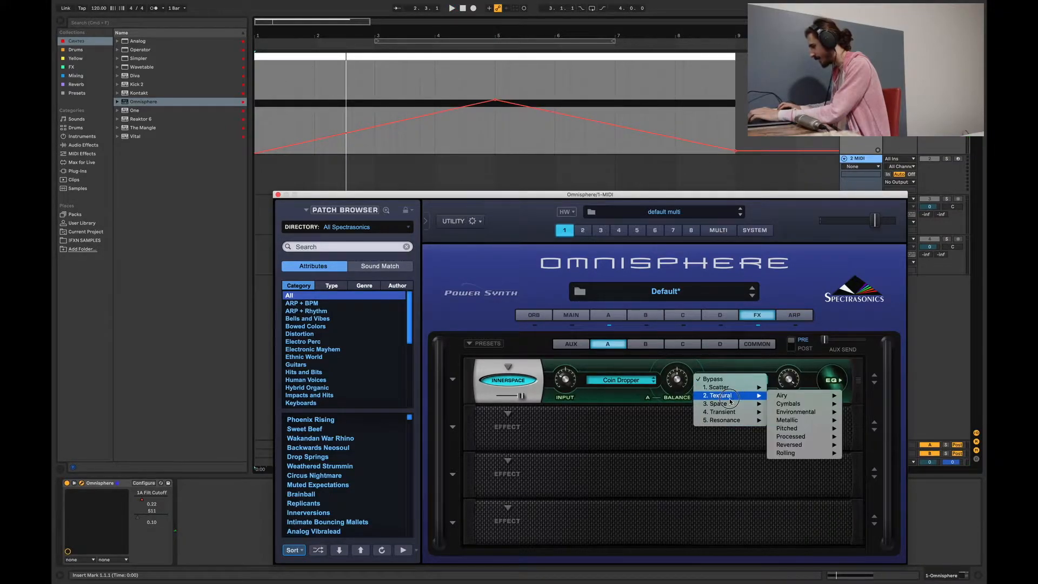
{"action": "mouse_move", "coordinate": [790, 396]}
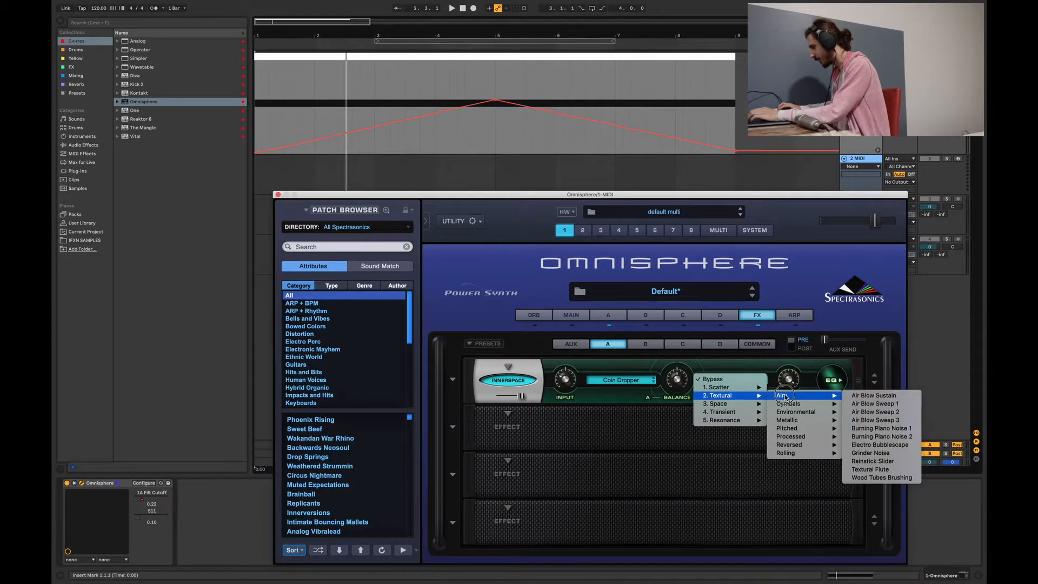
{"action": "left_click", "coordinate": [858, 420]}
Step: Play the clip while lowering Innerspace's mix and Omnisphere's master volume
{"action": "key", "text": "space"}
{"action": "mouse_move", "coordinate": [508, 395]}
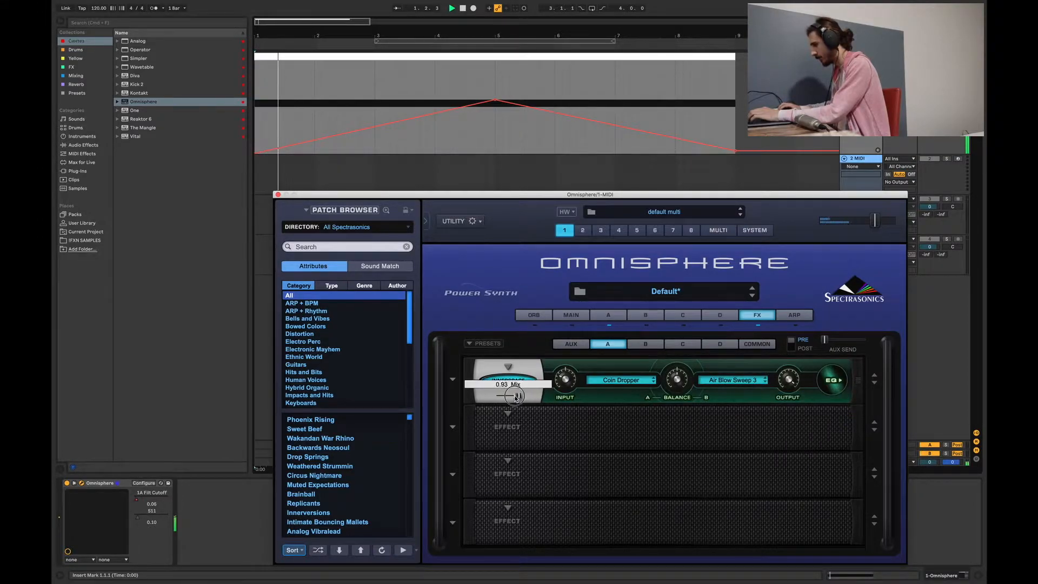
{"action": "left_click_drag", "start_coordinate": [509, 396], "coordinate": [502, 396]}
{"action": "left_click_drag", "start_coordinate": [874, 221], "coordinate": [865, 223]}
{"action": "left_click_drag", "start_coordinate": [503, 396], "coordinate": [510, 398]}
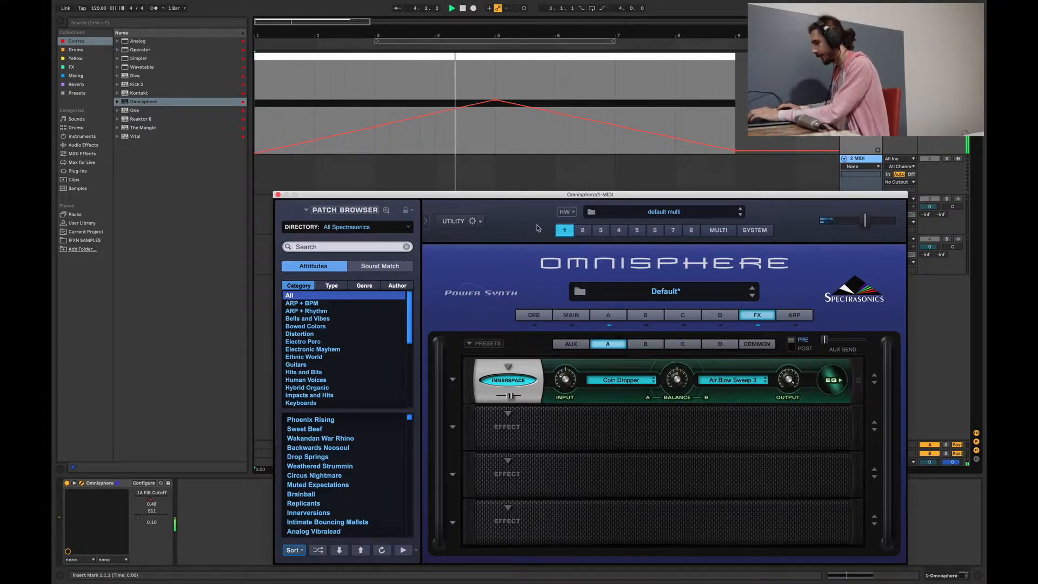
Step: Lower the filter cutoff automation point at the clip's end, bar 9, to its minimum
{"action": "left_click_drag", "start_coordinate": [532, 197], "coordinate": [533, 333]}
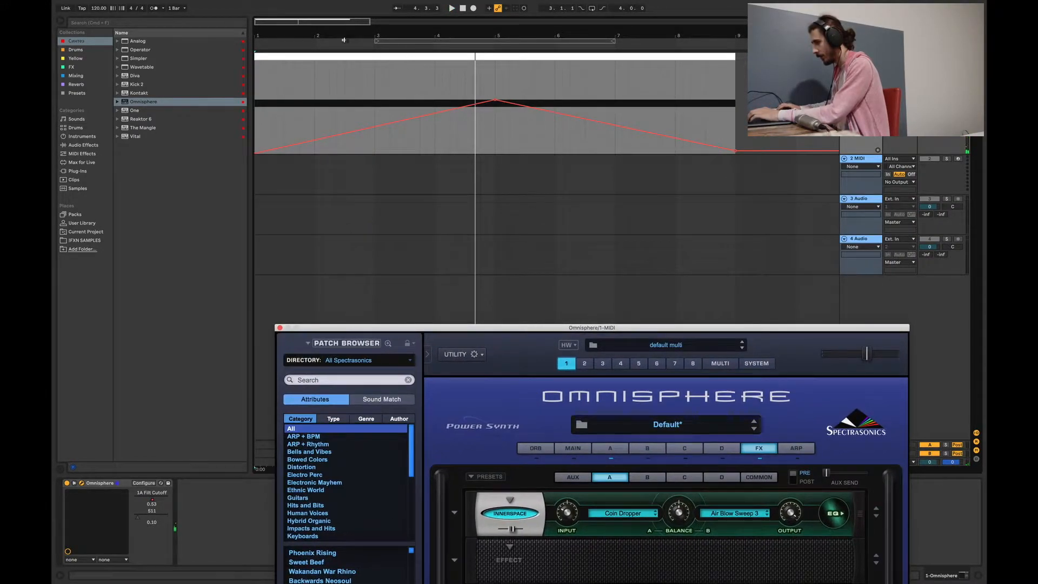
{"action": "left_click_drag", "start_coordinate": [287, 24], "coordinate": [315, 30]}
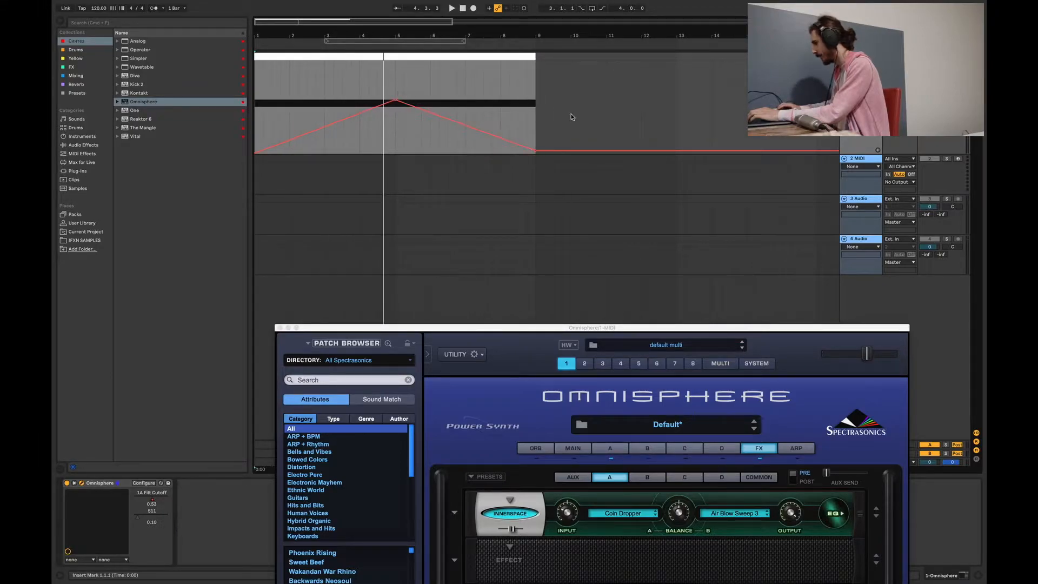
{"action": "left_click_drag", "start_coordinate": [538, 154], "coordinate": [537, 155]}
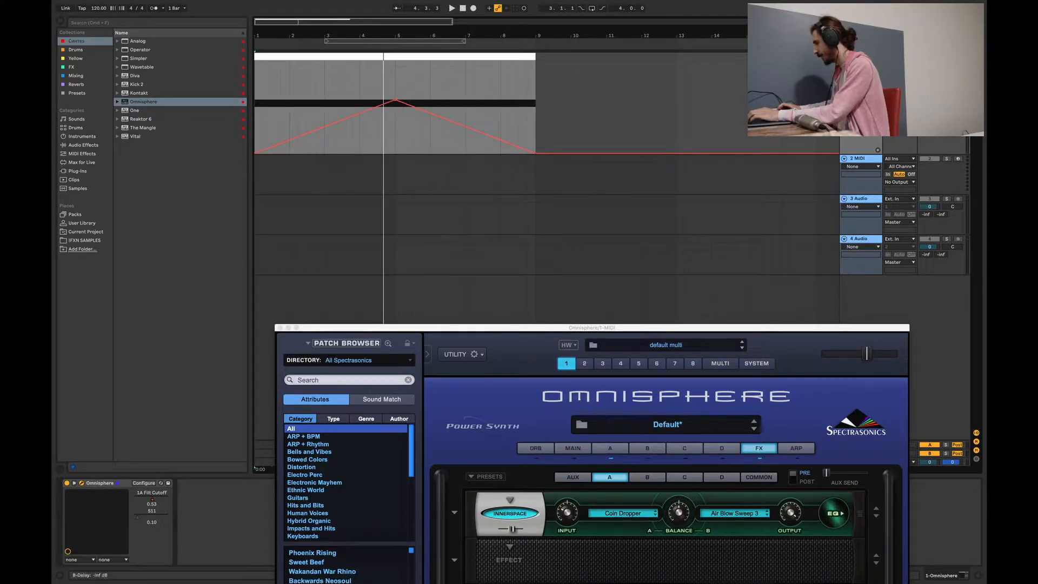
Step: Freeze the Omnisphere track and delete the empty MIDI track 2
{"action": "right_click", "coordinate": [862, 57]}
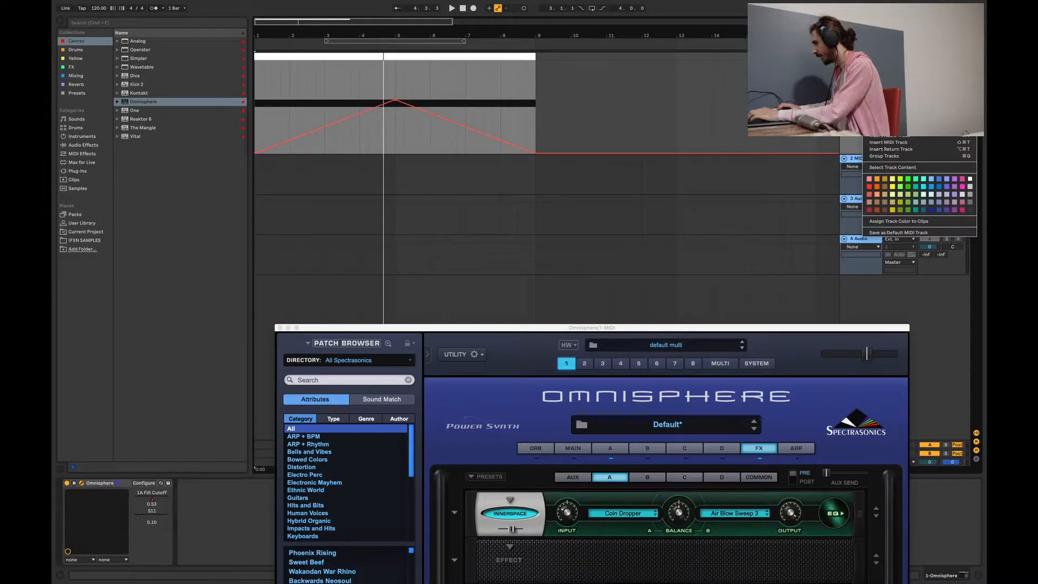
{"action": "left_click", "coordinate": [881, 128]}
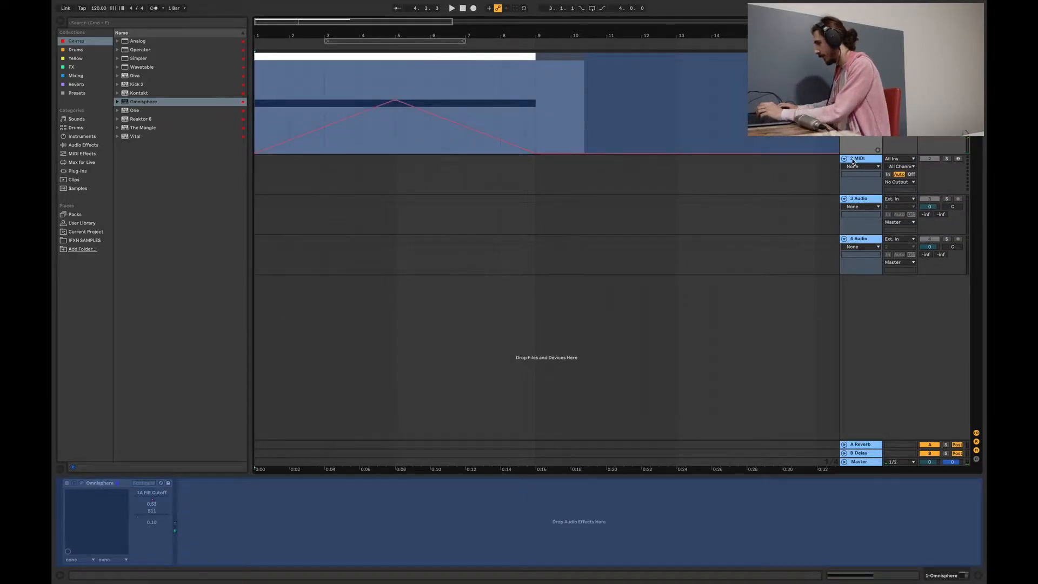
{"action": "key", "text": "Delete"}
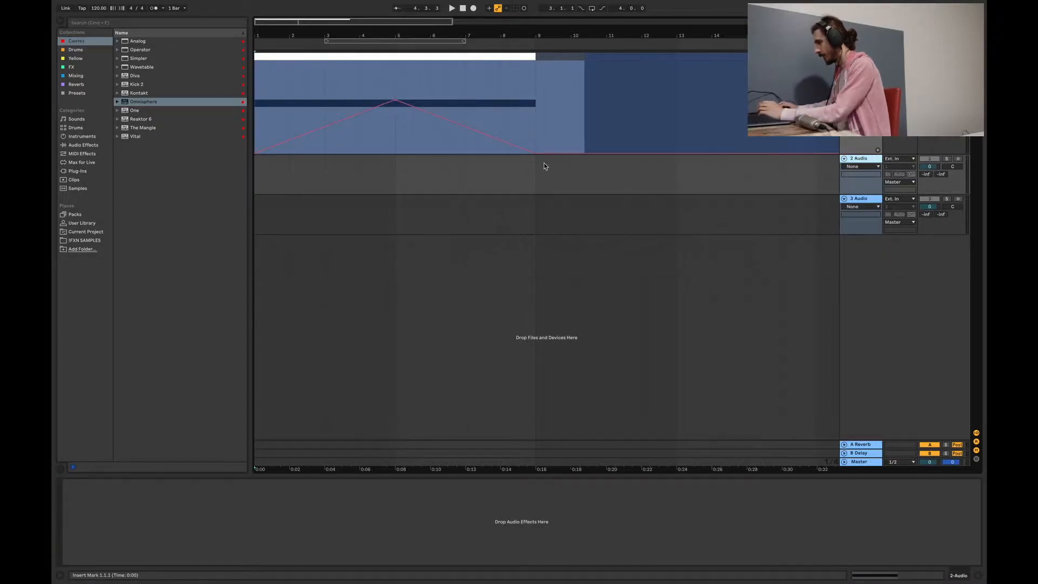
Step: Copy the frozen Omnisphere clip onto audio track 2 at bar 1 and color that track white
{"action": "left_click", "coordinate": [273, 58]}
{"action": "left_click_drag", "start_coordinate": [273, 58], "coordinate": [273, 181]}
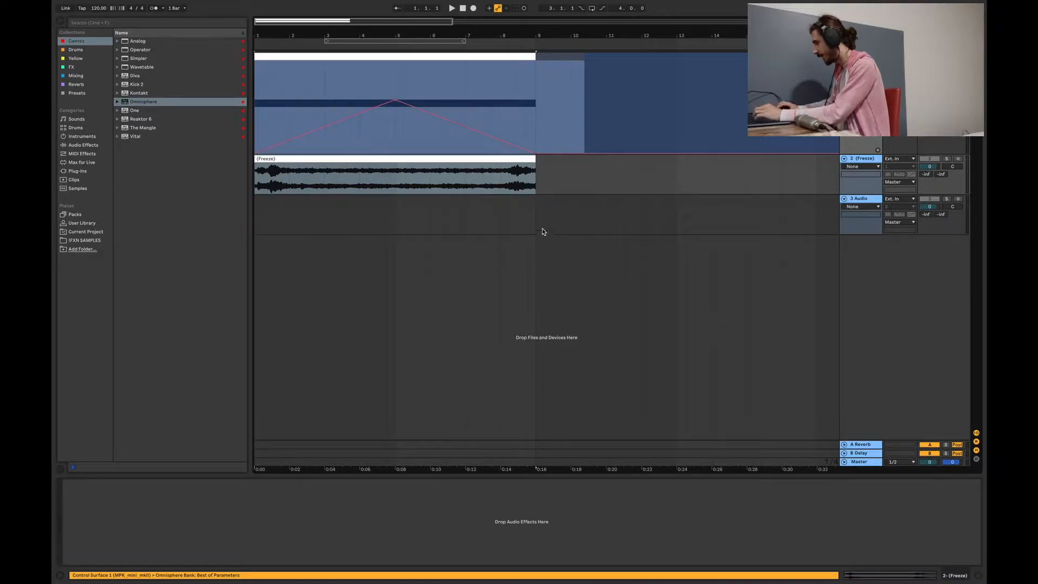
{"action": "right_click", "coordinate": [862, 159]}
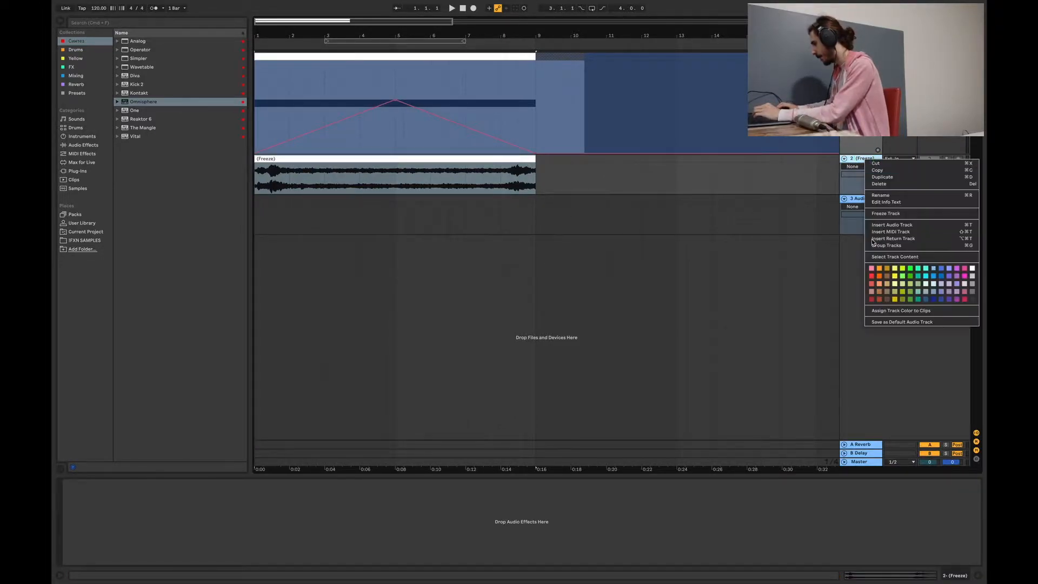
{"action": "left_click", "coordinate": [973, 269]}
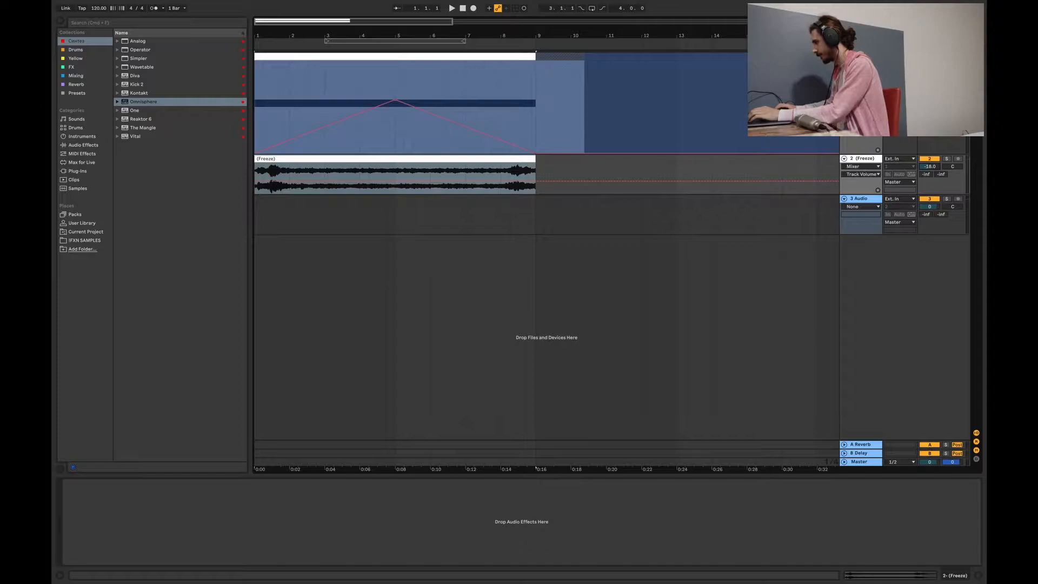
Step: Unfreeze the Omnisphere track so its instrument can be edited again
{"action": "left_click", "coordinate": [861, 57]}
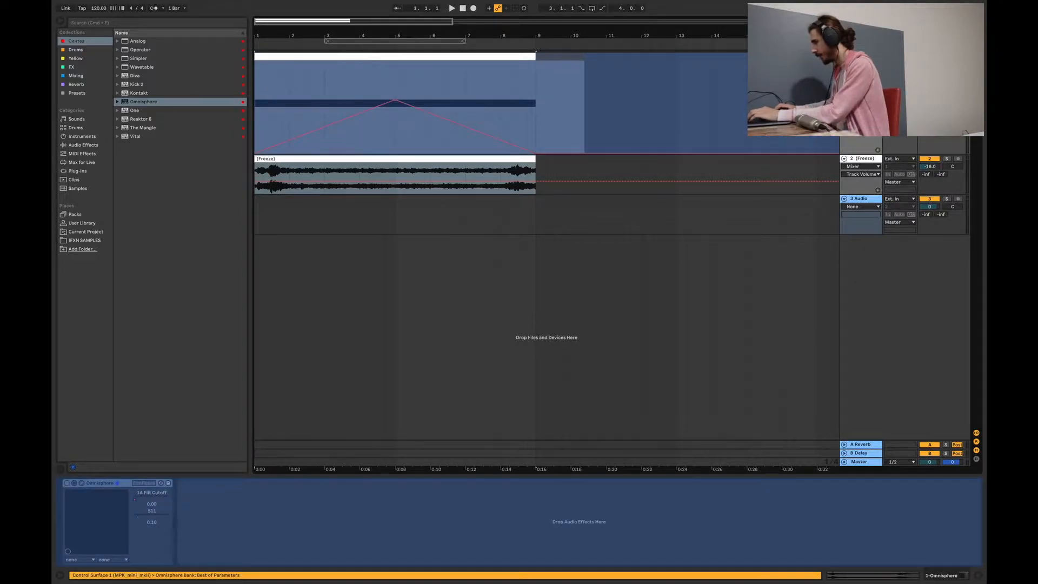
{"action": "right_click", "coordinate": [252, 501]}
{"action": "left_click", "coordinate": [261, 505]}
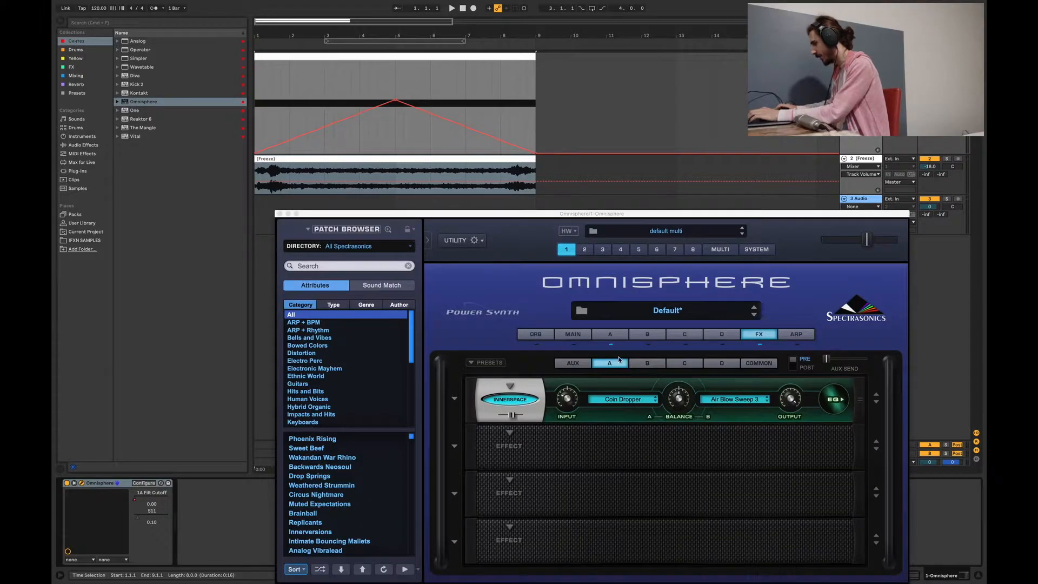
Step: Load the Omniscience 2 texture as layer A's soundsource in place of Never Cry and start playback
{"action": "left_click", "coordinate": [610, 333]}
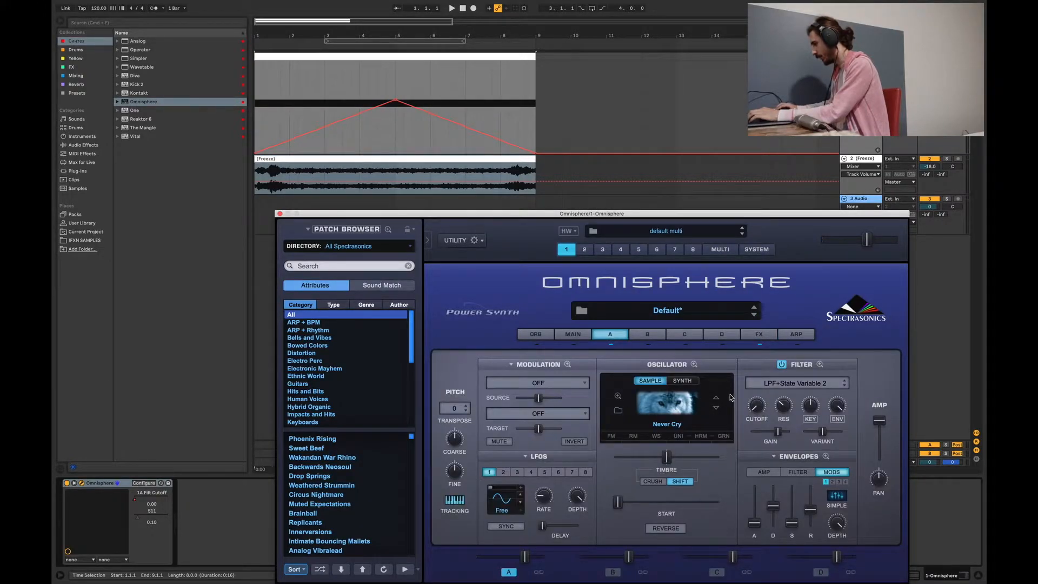
{"action": "left_click_drag", "start_coordinate": [657, 221], "coordinate": [616, 156]}
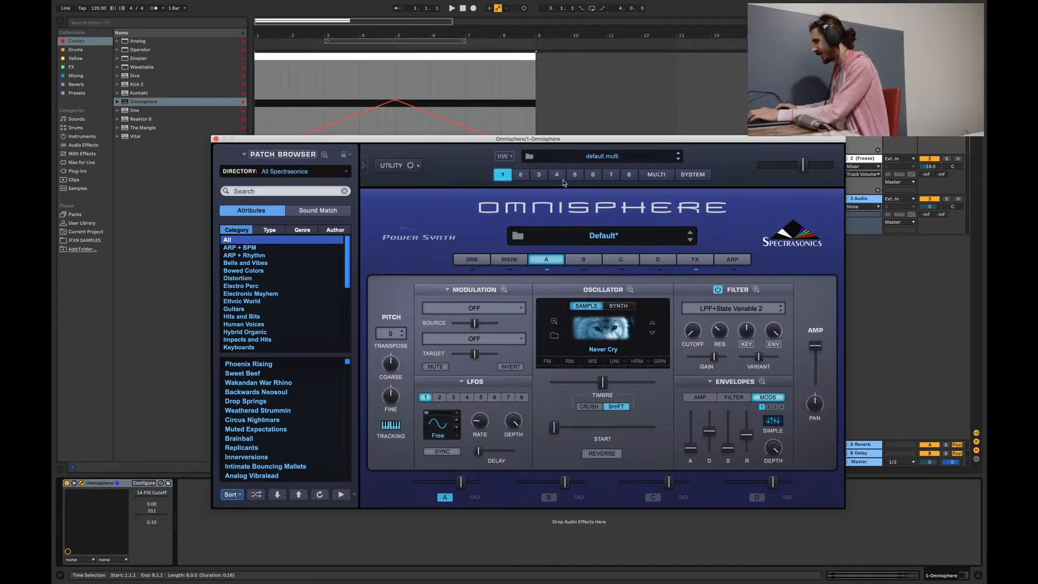
{"action": "left_click_drag", "start_coordinate": [561, 144], "coordinate": [568, 254]}
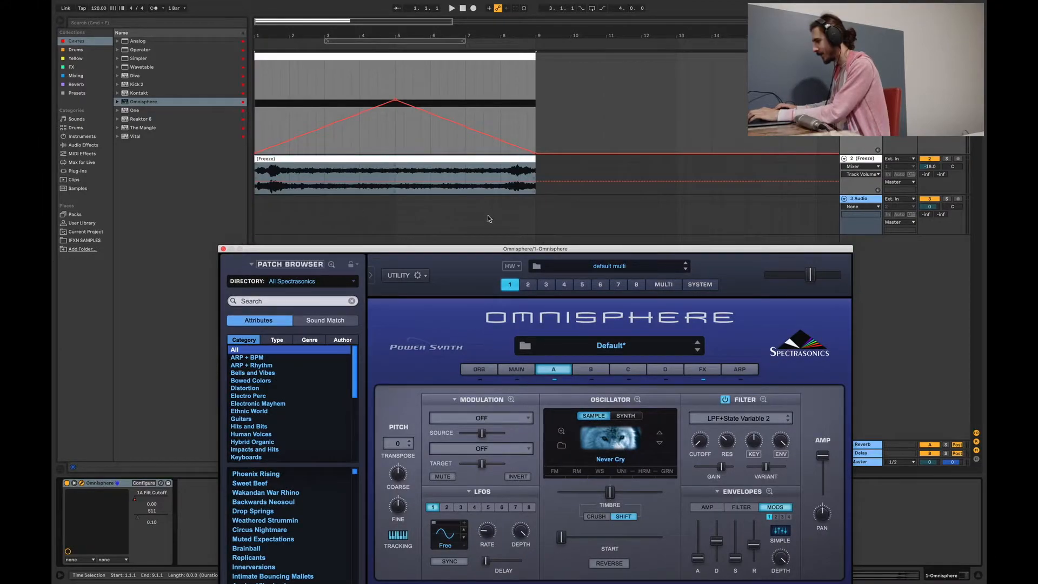
{"action": "left_click", "coordinate": [638, 400]}
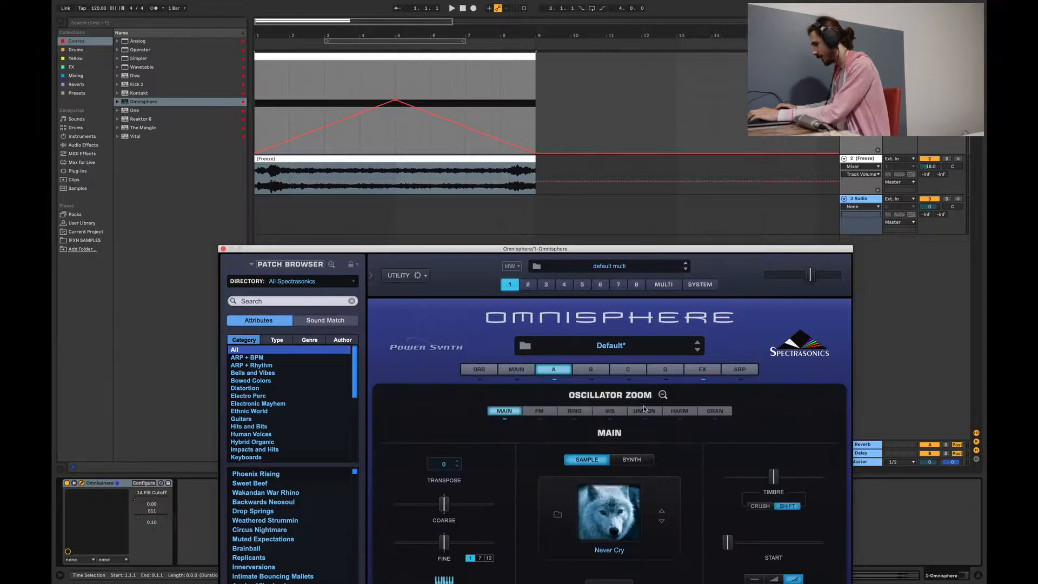
{"action": "left_click_drag", "start_coordinate": [570, 251], "coordinate": [556, 118]}
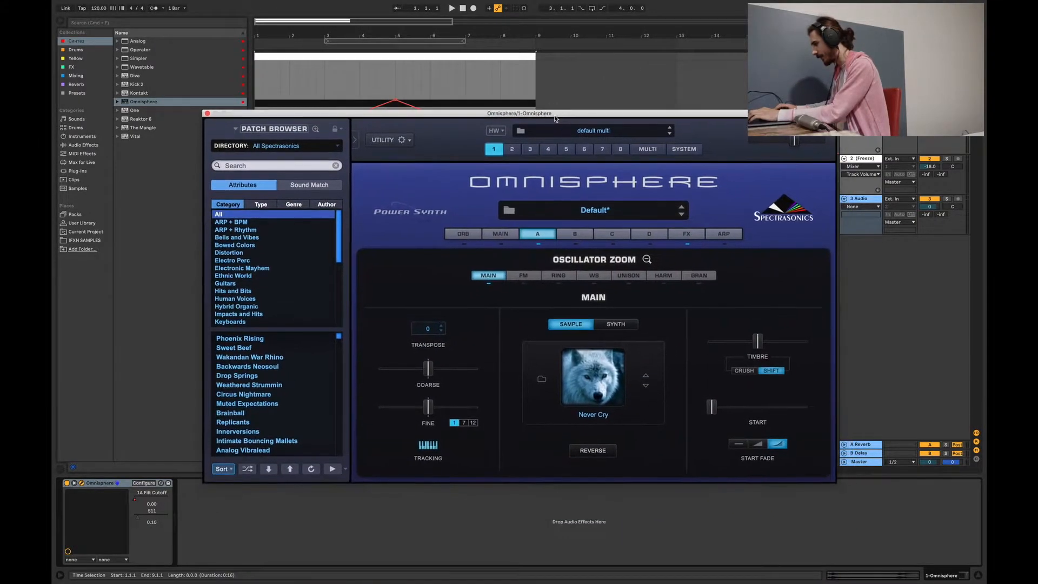
{"action": "left_click", "coordinate": [648, 260]}
{"action": "left_click", "coordinate": [543, 311]}
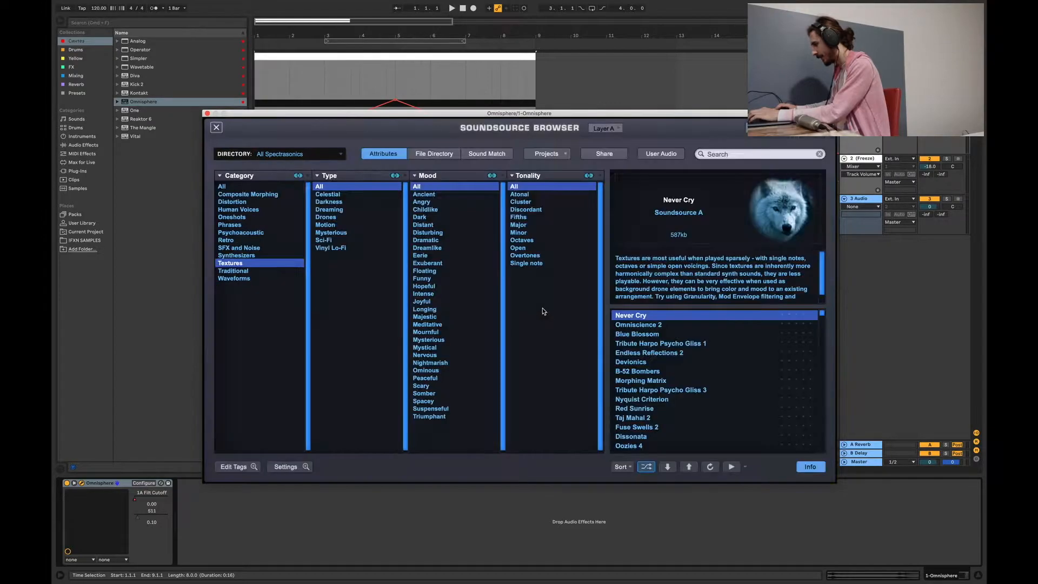
{"action": "left_click", "coordinate": [649, 327]}
{"action": "key", "text": "space"}
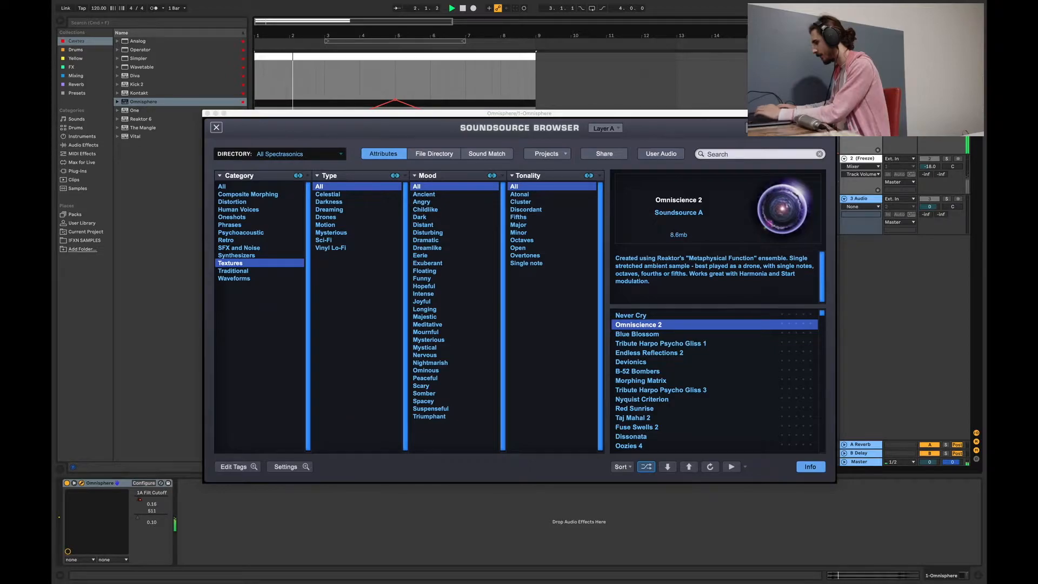
Step: Close the Preferences window and solo the frozen audio track
{"action": "left_click", "coordinate": [601, 154]}
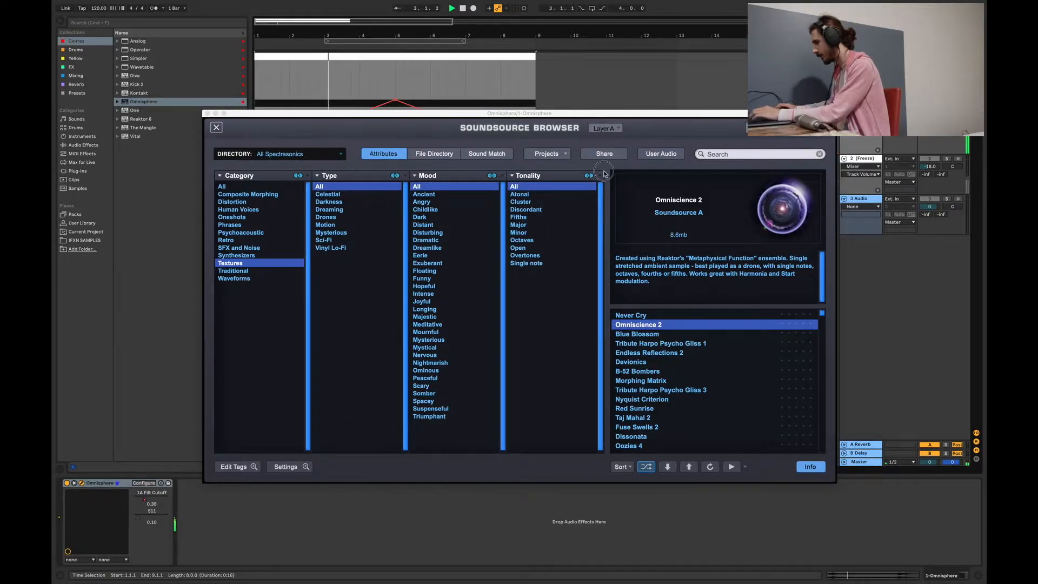
{"action": "left_click_drag", "start_coordinate": [601, 114], "coordinate": [628, 299]}
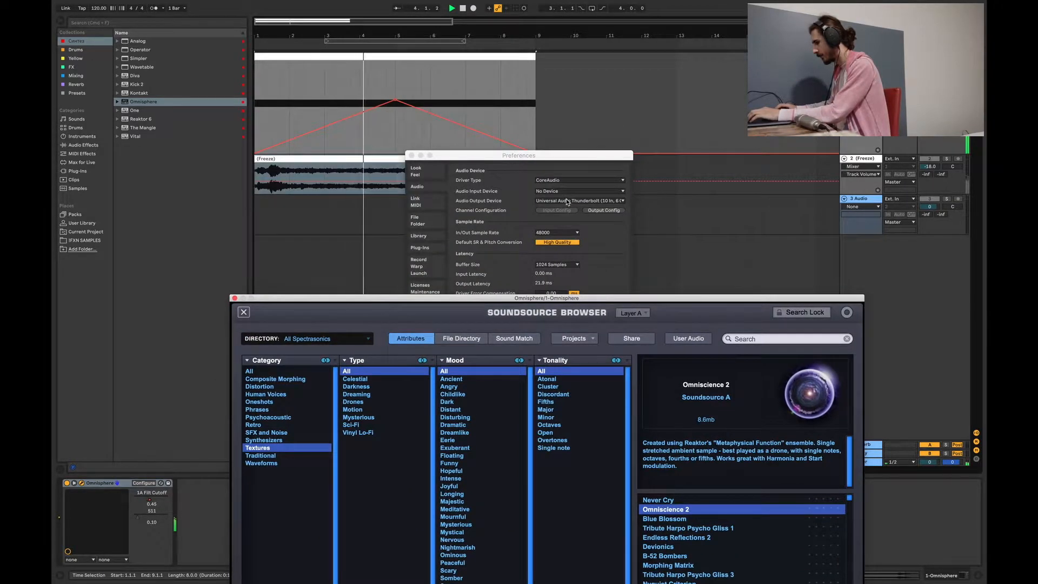
{"action": "left_click", "coordinate": [411, 155]}
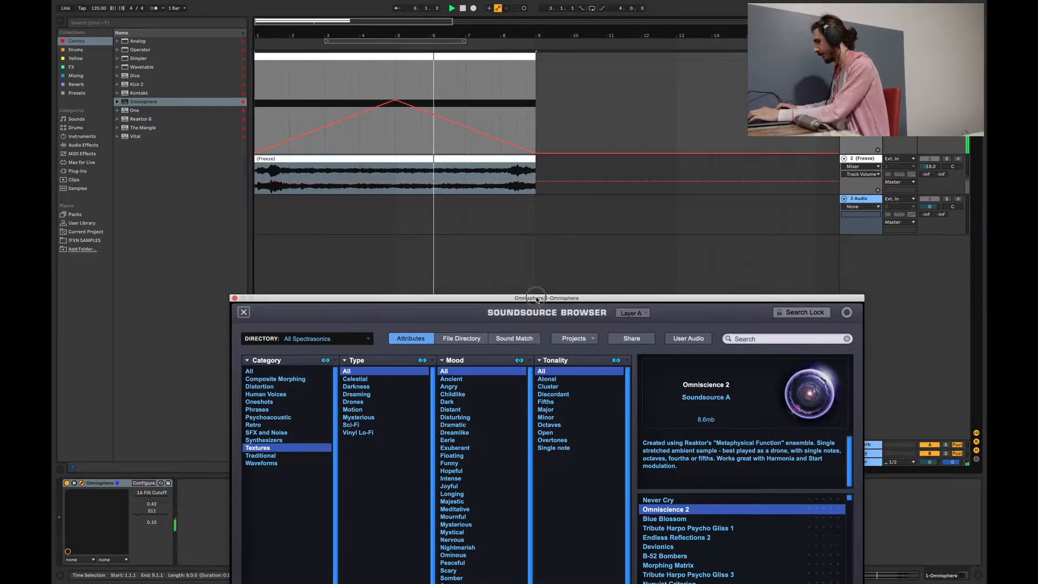
{"action": "left_click_drag", "start_coordinate": [513, 298], "coordinate": [525, 354]}
{"action": "left_click", "coordinate": [946, 159]}
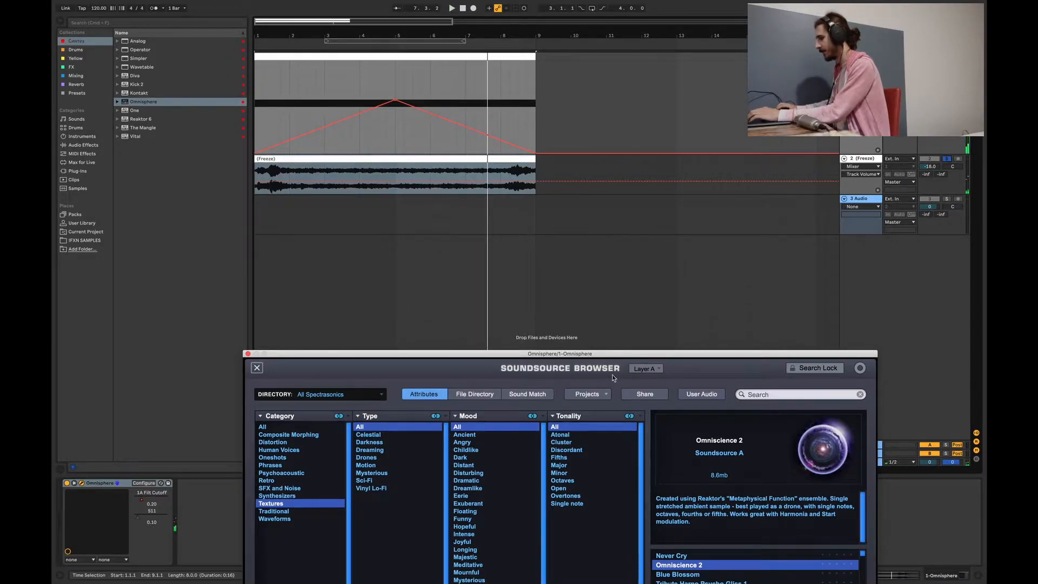
Step: Set slot A of layer A's Innerspace effect to Elasto Grains 4 from the deep spaces
{"action": "left_click_drag", "start_coordinate": [597, 356], "coordinate": [561, 154]}
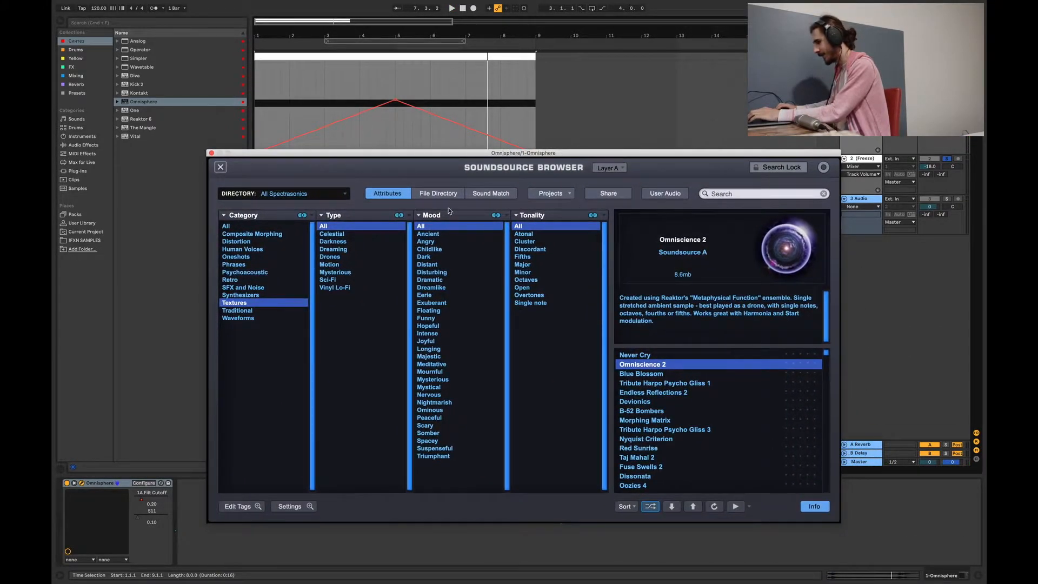
{"action": "left_click", "coordinate": [220, 168]}
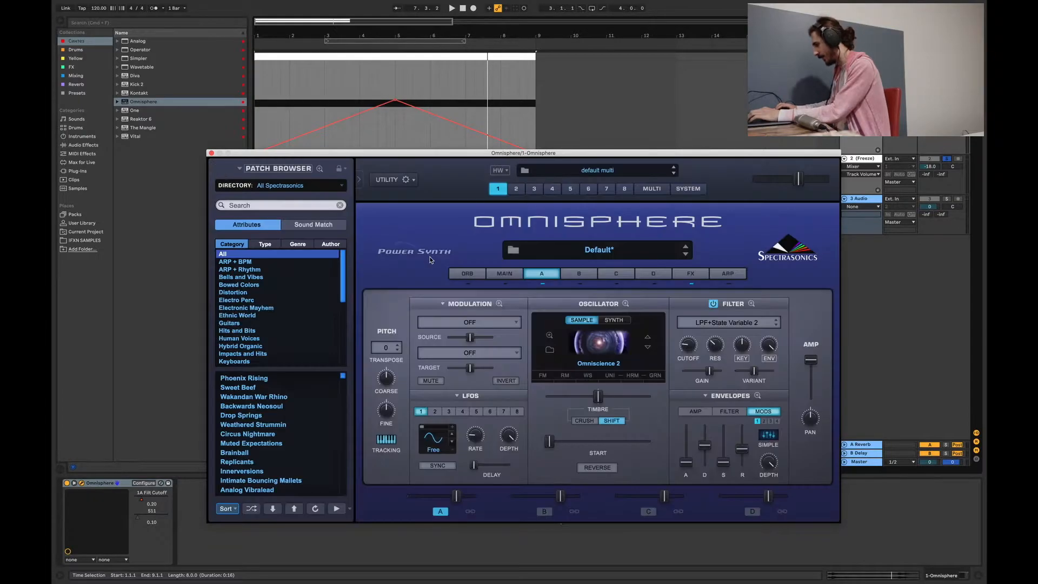
{"action": "left_click", "coordinate": [691, 277]}
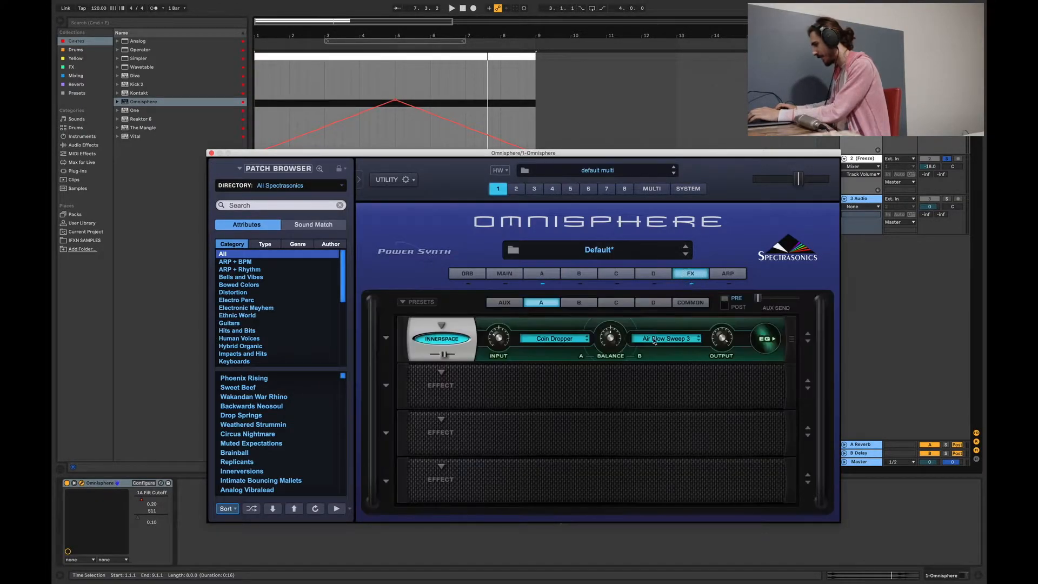
{"action": "left_click", "coordinate": [571, 344]}
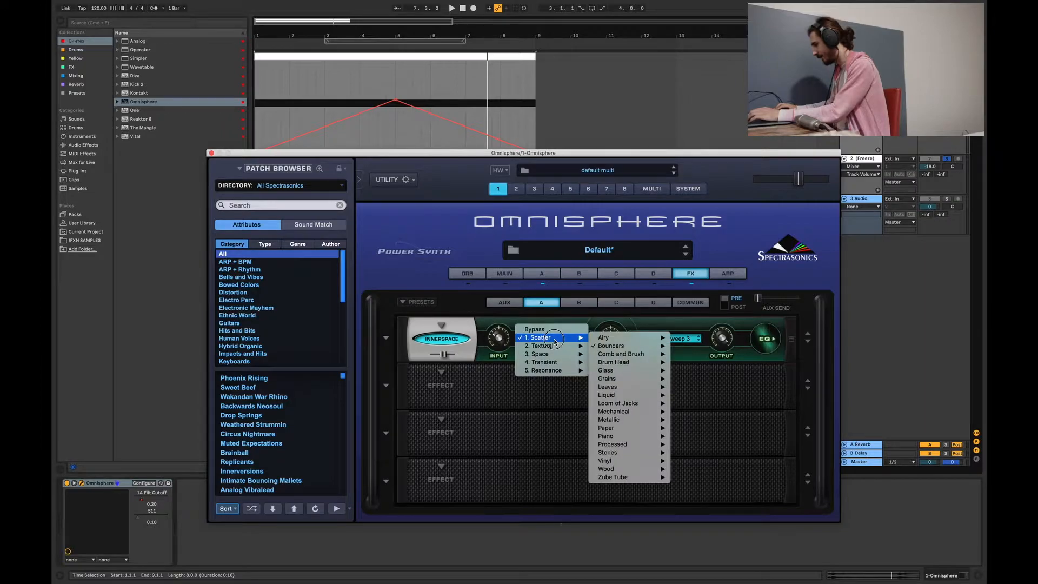
{"action": "mouse_move", "coordinate": [554, 357]}
{"action": "mouse_move", "coordinate": [611, 362]}
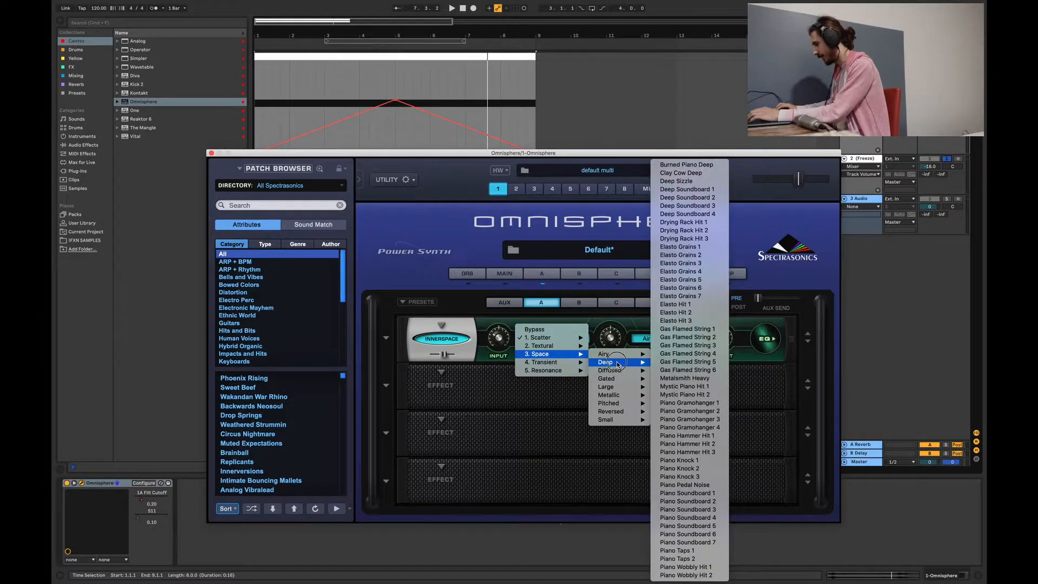
{"action": "left_click", "coordinate": [687, 272]}
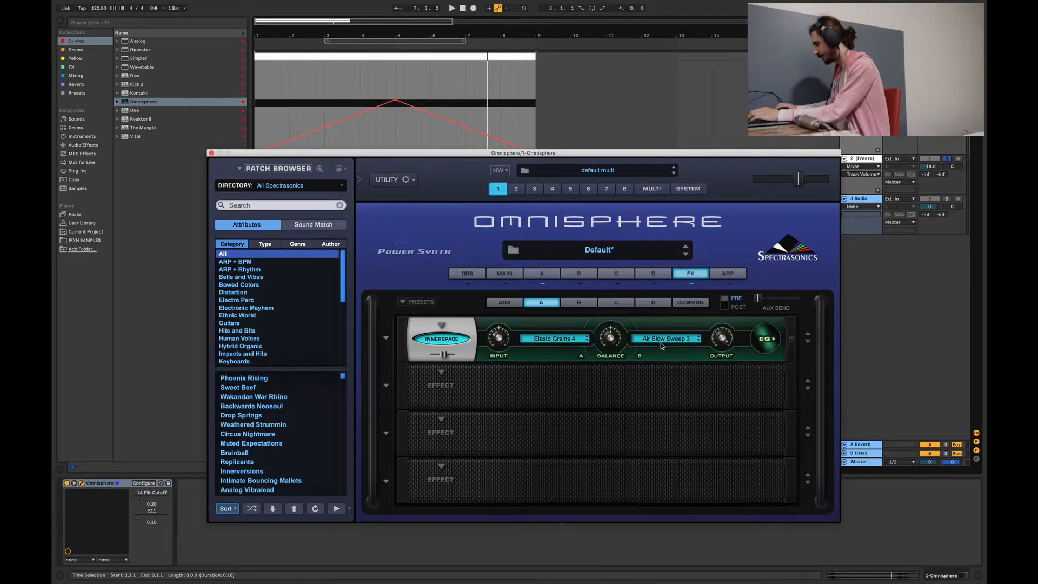
Step: Set slot B of the Innerspace effect to the environmental texture Rain 1
{"action": "left_click", "coordinate": [663, 345]}
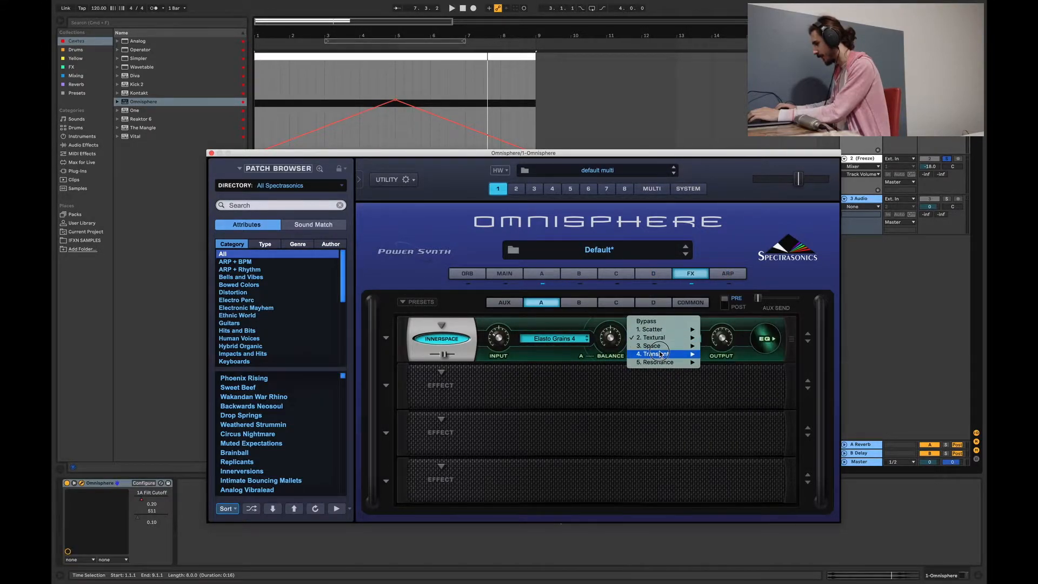
{"action": "mouse_move", "coordinate": [660, 354]}
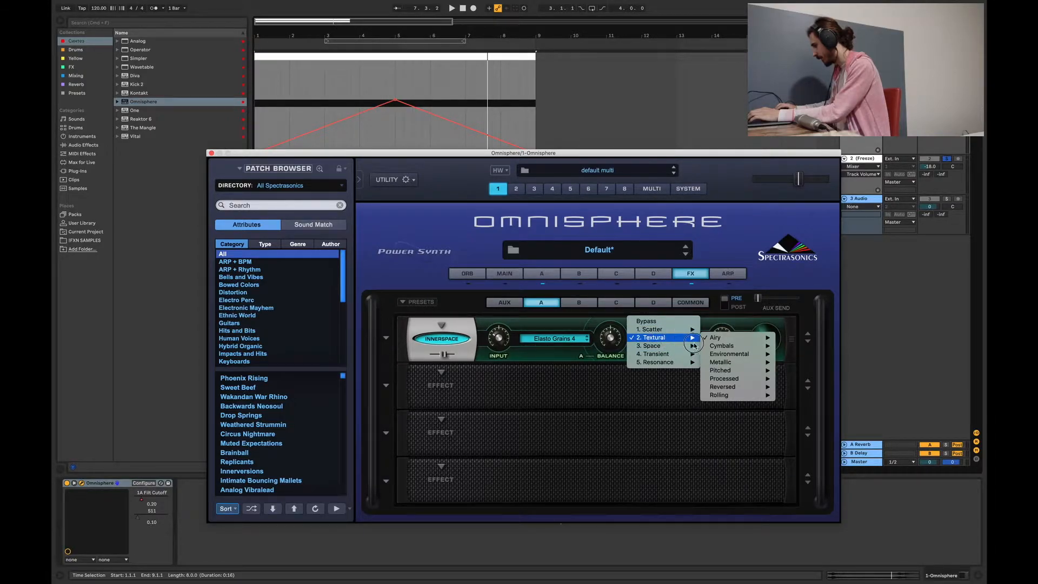
{"action": "mouse_move", "coordinate": [734, 357]}
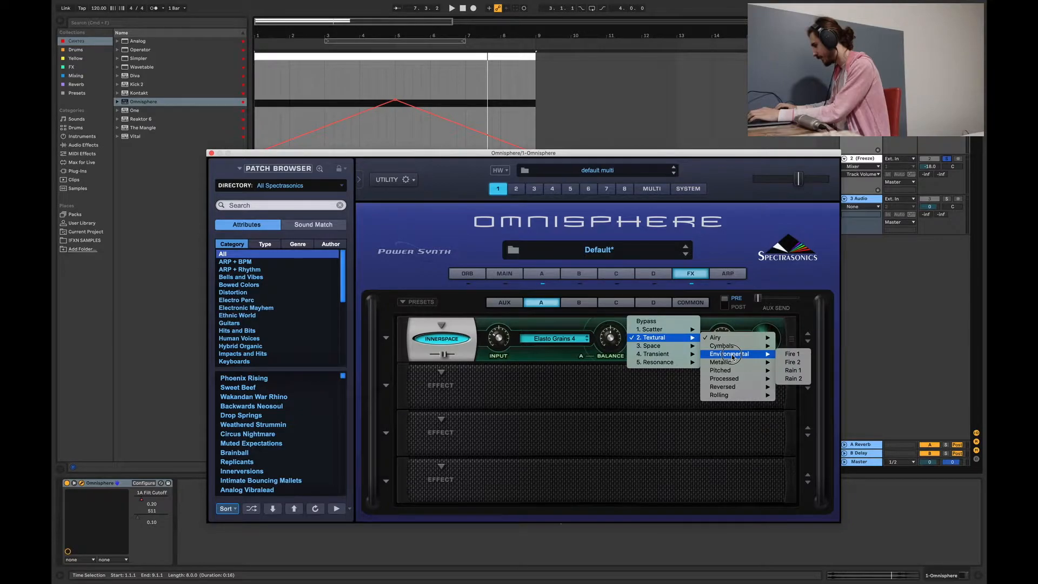
{"action": "left_click", "coordinate": [799, 372]}
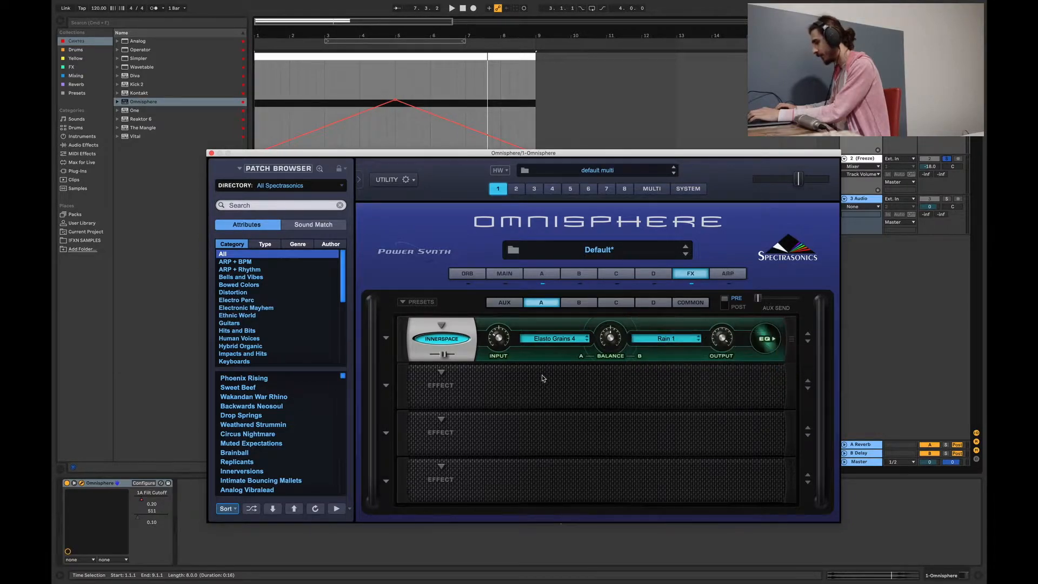
Step: Set the Innerspace mix to 0.50, then start playback with the frozen audio track unsoloed
{"action": "left_click", "coordinate": [444, 355]}
{"action": "key", "text": "space"}
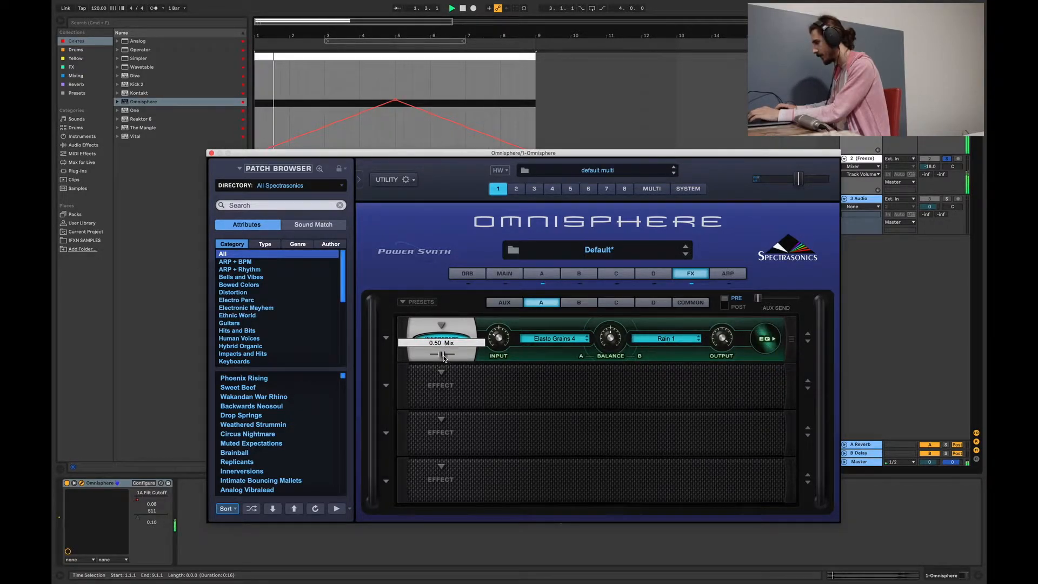
{"action": "left_click", "coordinate": [946, 160]}
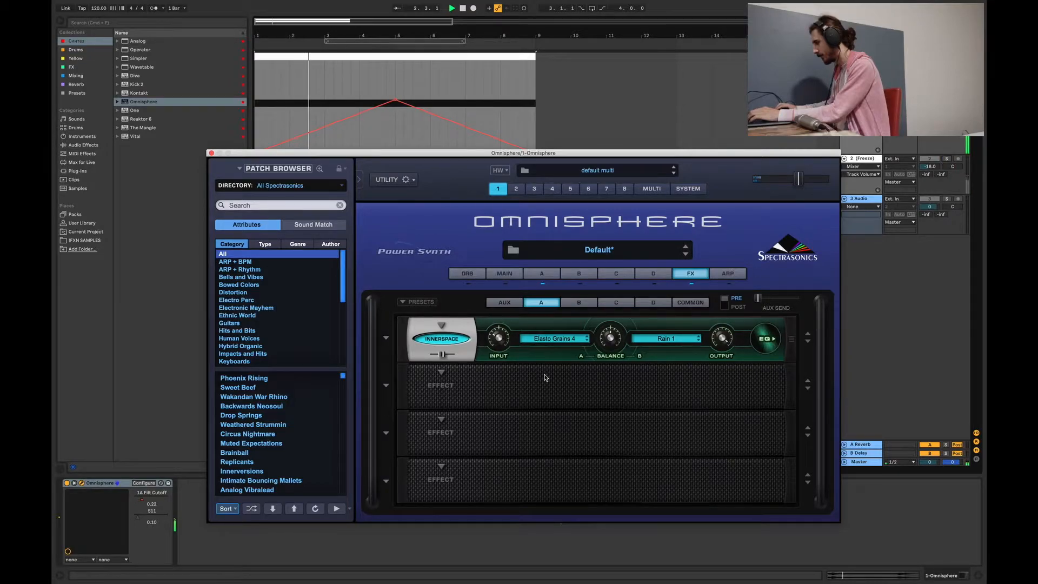
Step: Switch layer A's filter to LPF+State Variable 3 and re-enable the overridden filter cutoff automation
{"action": "left_click", "coordinate": [545, 276]}
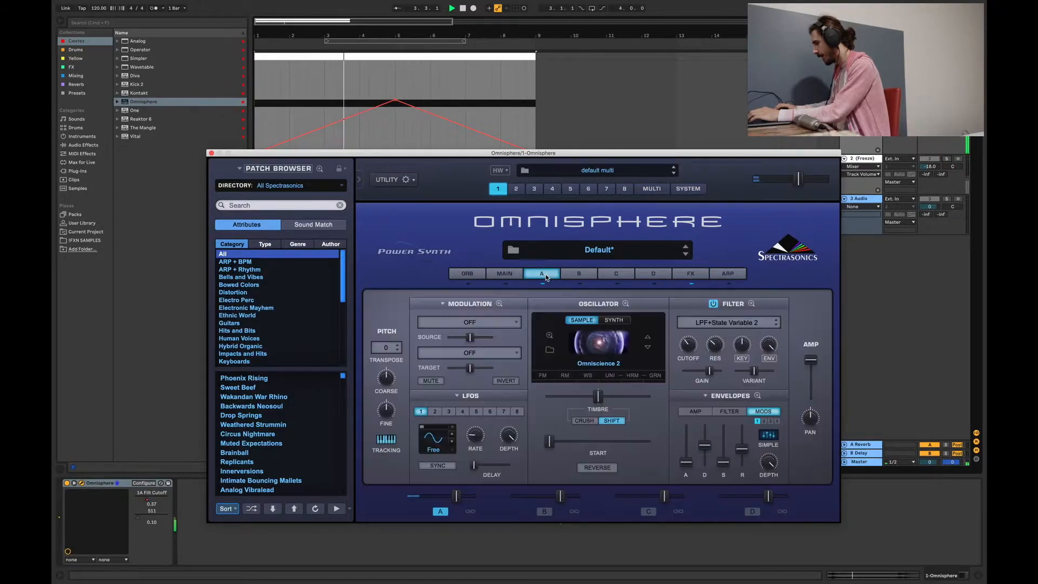
{"action": "left_click", "coordinate": [776, 325]}
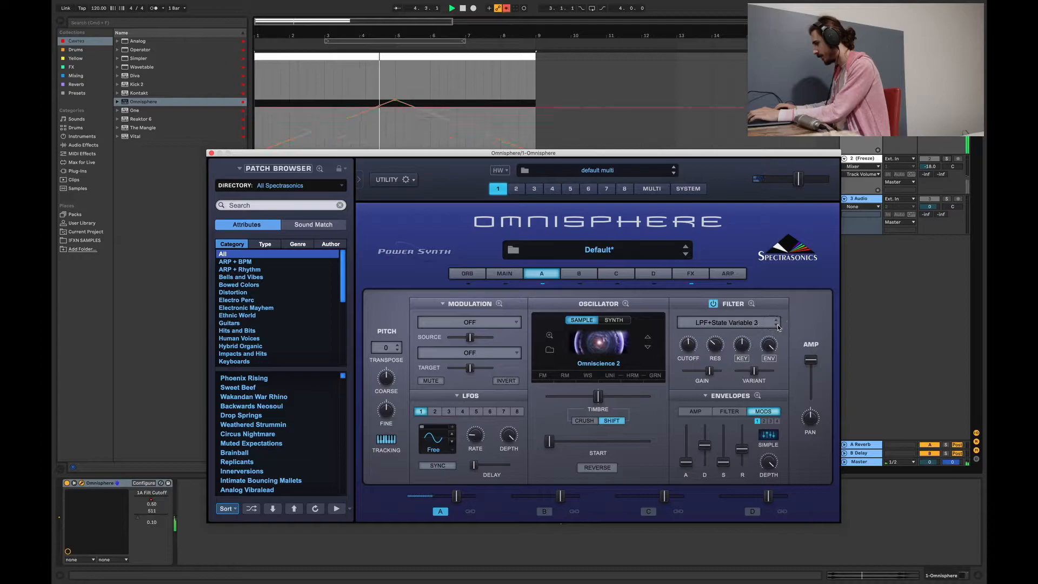
{"action": "left_click", "coordinate": [507, 8]}
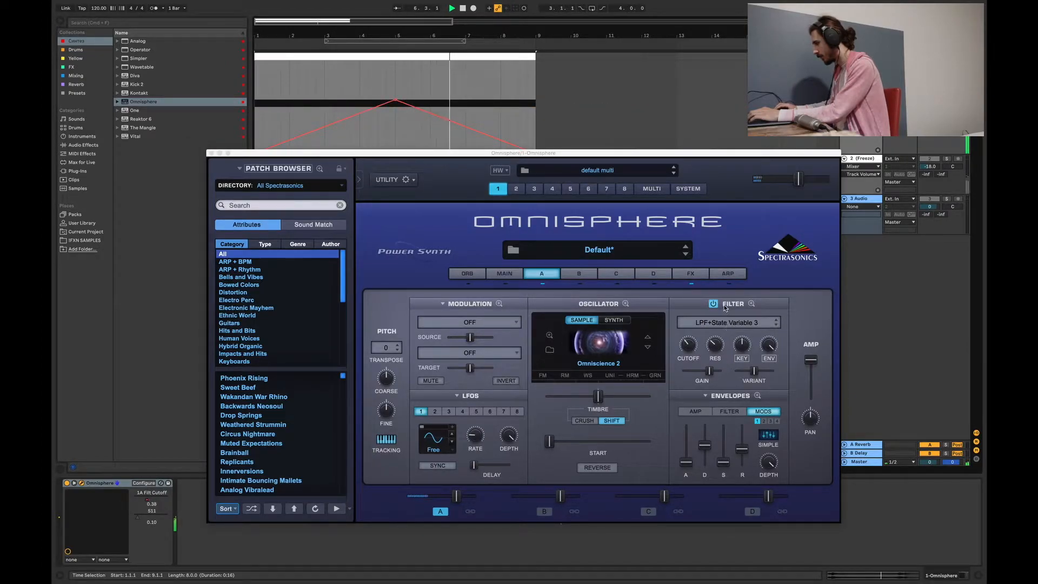
{"action": "mouse_move", "coordinate": [714, 344]}
{"action": "left_mouse_down"}
{"action": "mouse_move", "coordinate": [716, 320]}
{"action": "mouse_move", "coordinate": [711, 343]}
{"action": "left_mouse_up"}
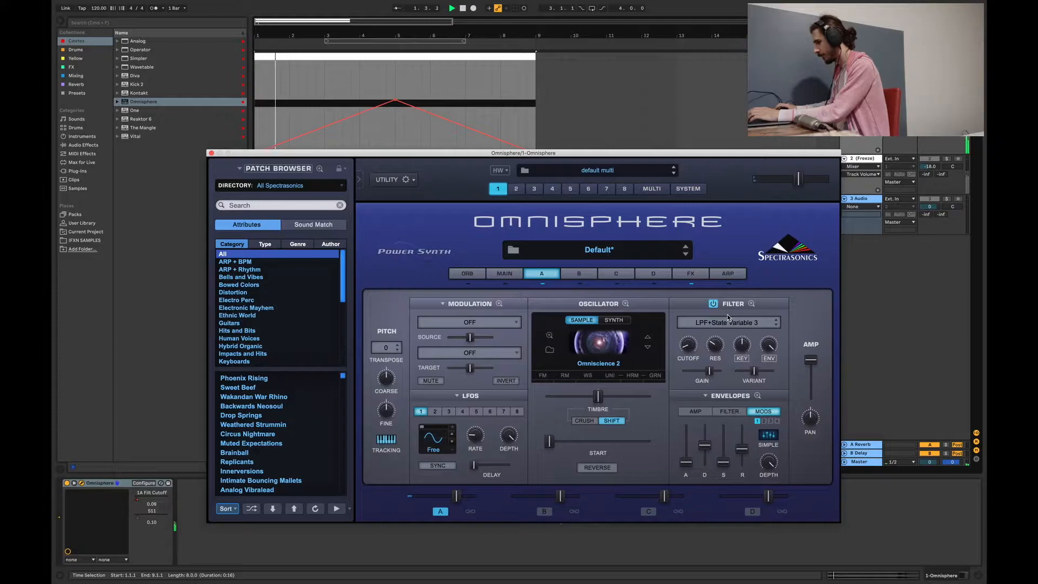
Step: Freeze the Omnisphere track and copy its frozen clip onto audio track 3 at bar 1
{"action": "left_click", "coordinate": [212, 153]}
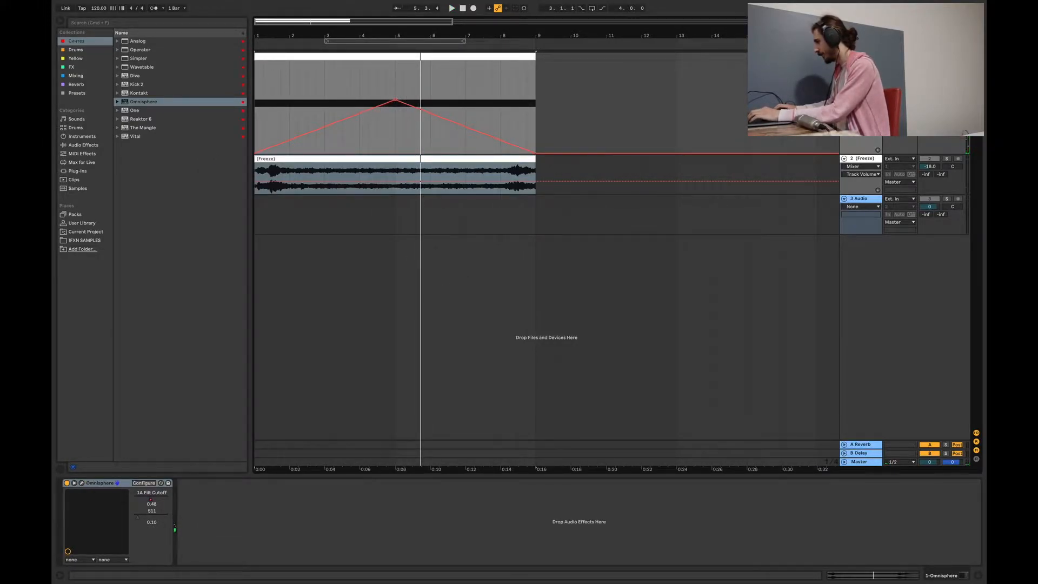
{"action": "right_click", "coordinate": [857, 55]}
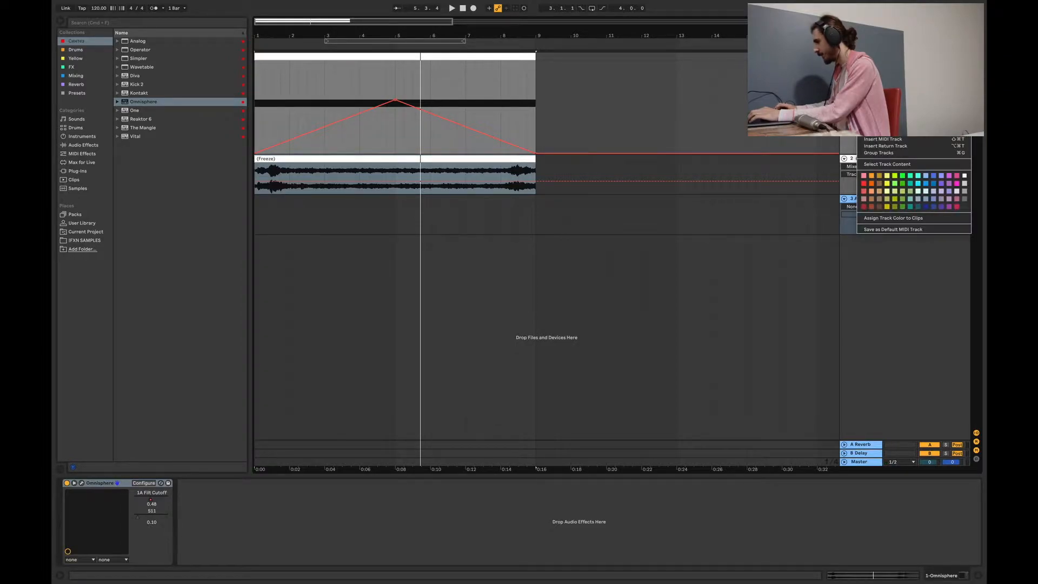
{"action": "left_click", "coordinate": [880, 114]}
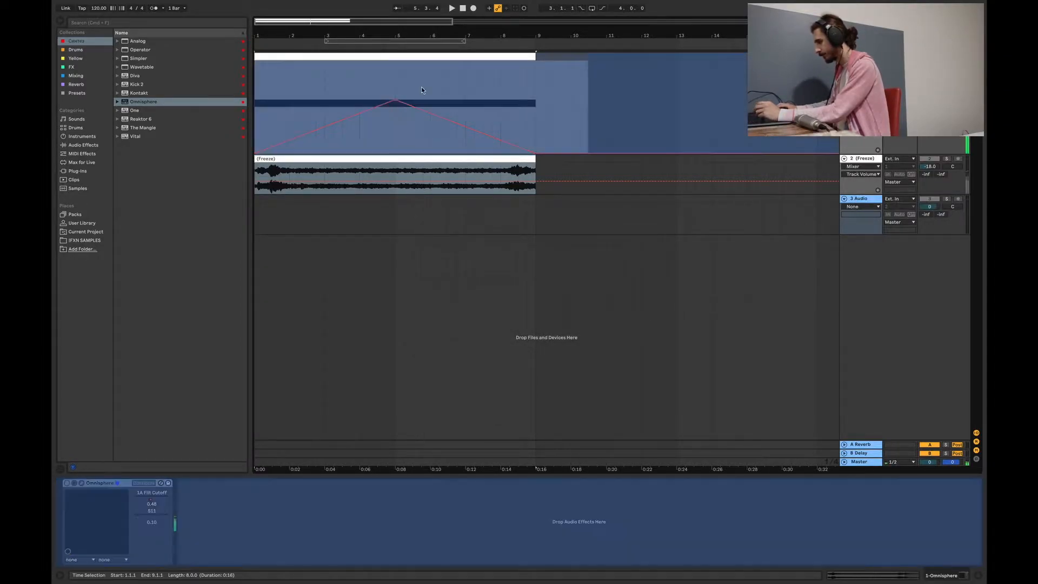
{"action": "left_click_drag", "start_coordinate": [420, 57], "coordinate": [411, 213]}
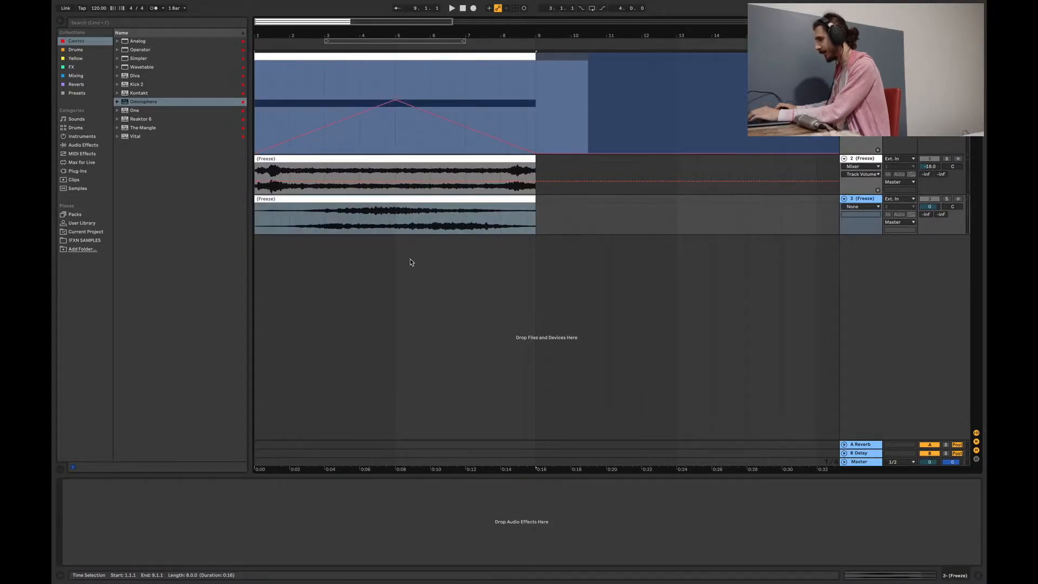
Step: Hide the automation lanes and add roughly one-bar fades in and out to the clip on track 2
{"action": "key", "text": "a"}
{"action": "left_click_drag", "start_coordinate": [255, 163], "coordinate": [292, 150]}
{"action": "left_click_drag", "start_coordinate": [532, 167], "coordinate": [498, 142]}
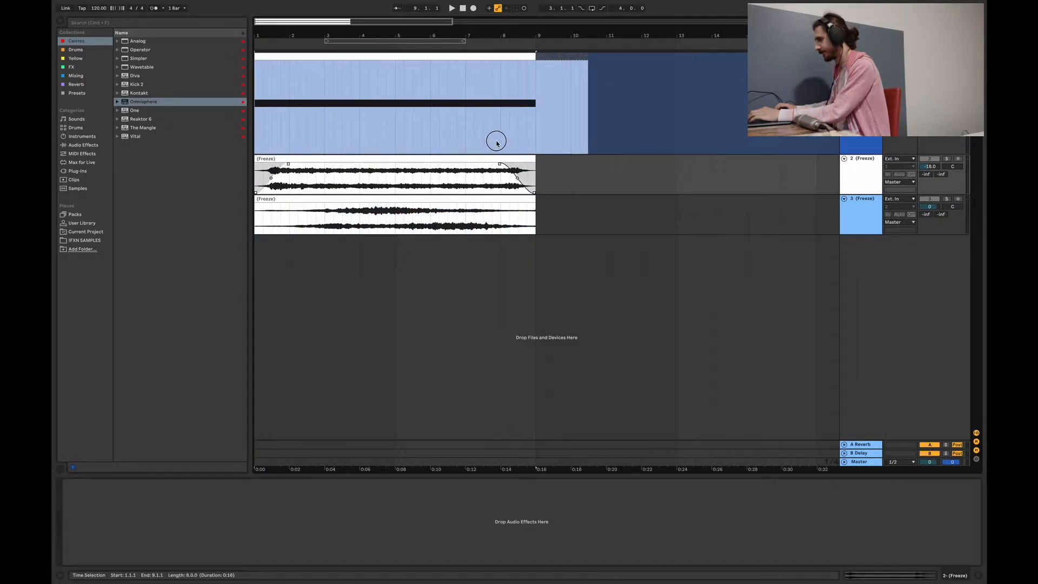
Step: Collapse the Omnisphere track, then group the two frozen audio tracks and name the group textures
{"action": "key", "text": "Delete"}
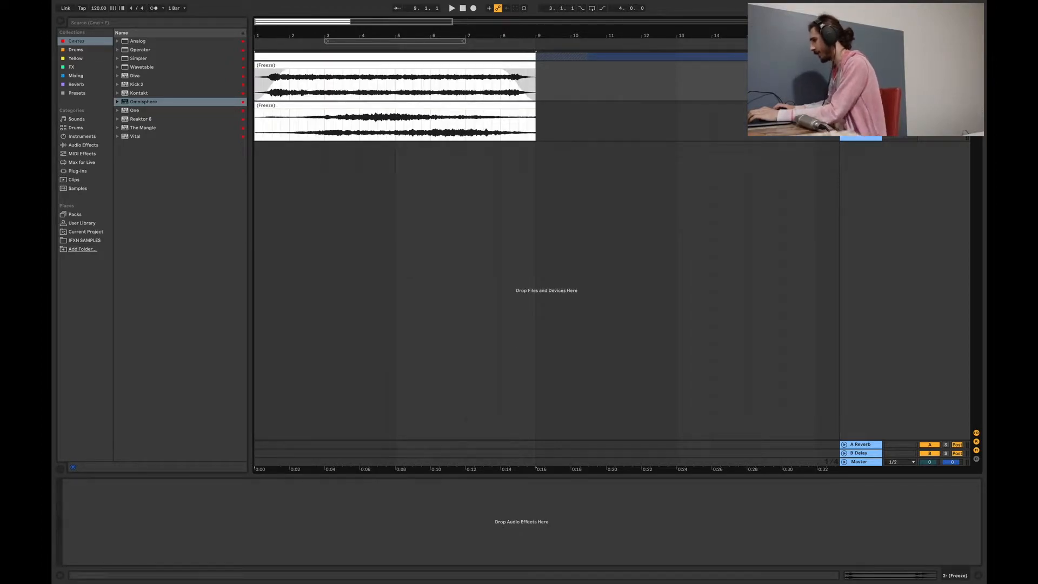
{"action": "left_click", "coordinate": [864, 138]}
{"action": "key", "text": "space"}
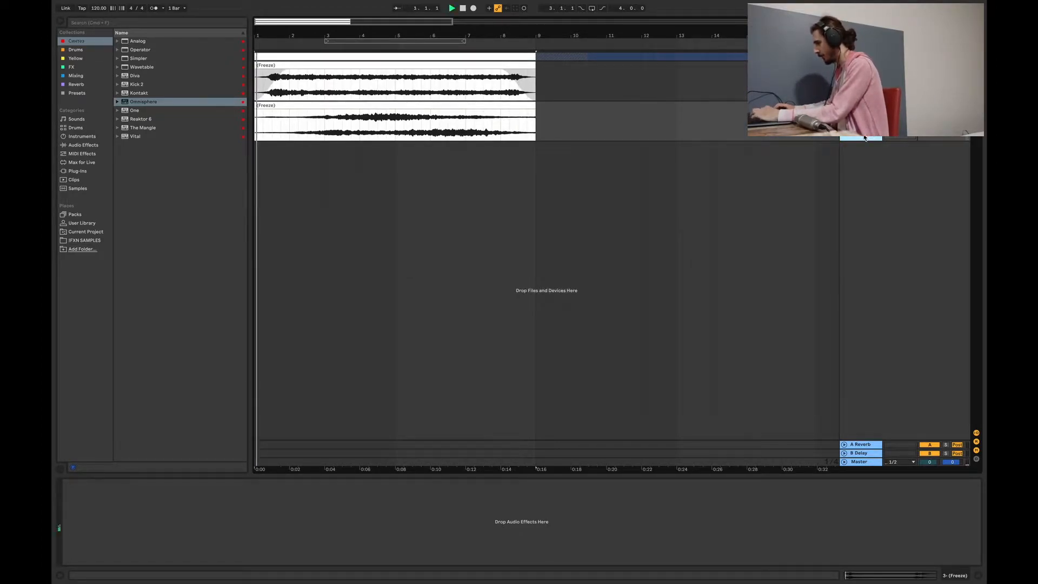
{"action": "key", "text": "super+g"}
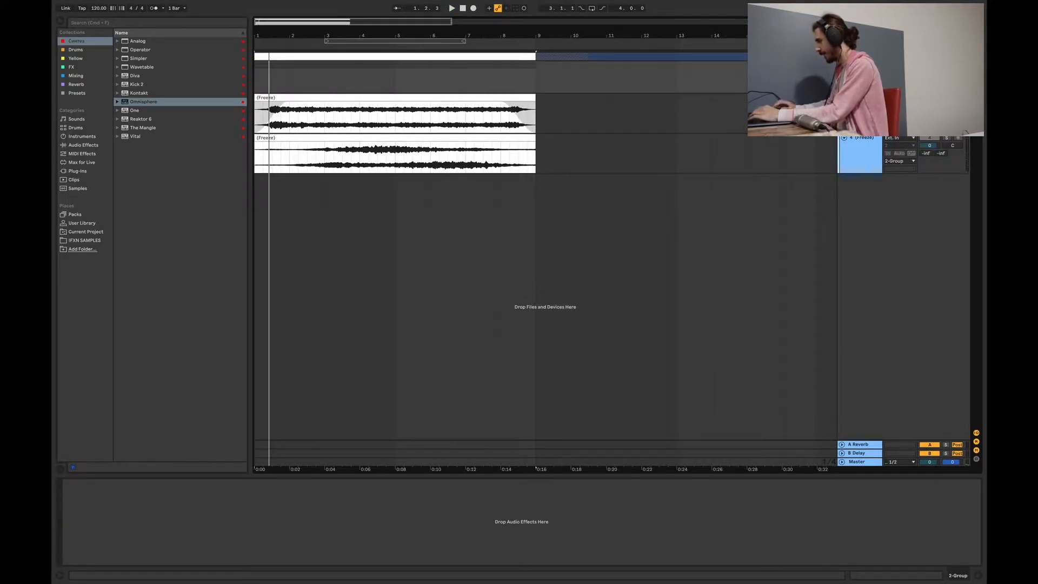
{"action": "key", "text": "Return"}
Step: Color the textures group and its second audio track white
{"action": "right_click", "coordinate": [871, 58]}
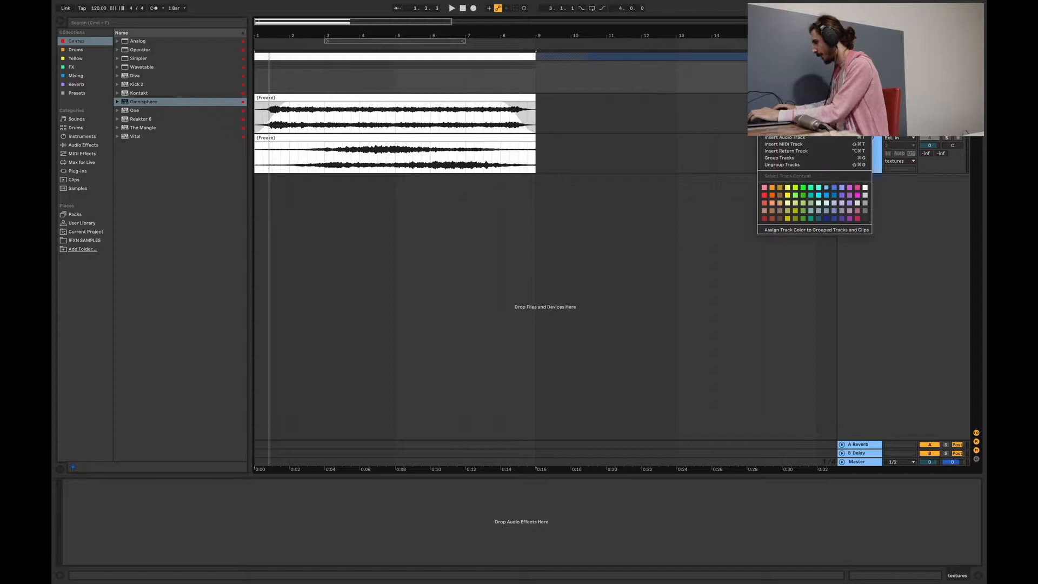
{"action": "left_click", "coordinate": [866, 189]}
{"action": "right_click", "coordinate": [868, 166]}
{"action": "left_click", "coordinate": [975, 278]}
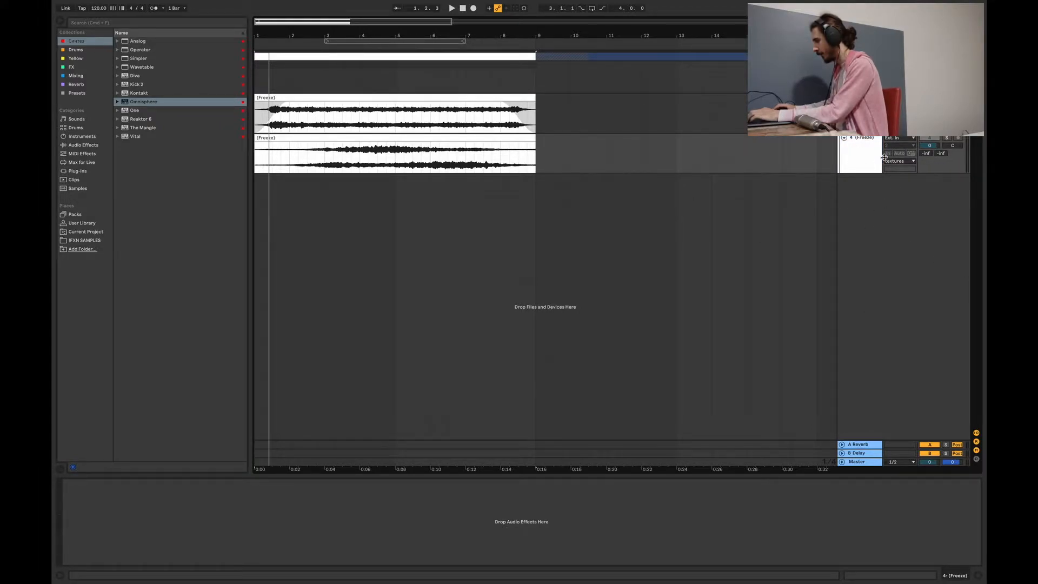
Step: Lower the second texture track's volume to -18 dB and audition the mix from 3.4.1 with that track off and on
{"action": "key", "text": "Up"}
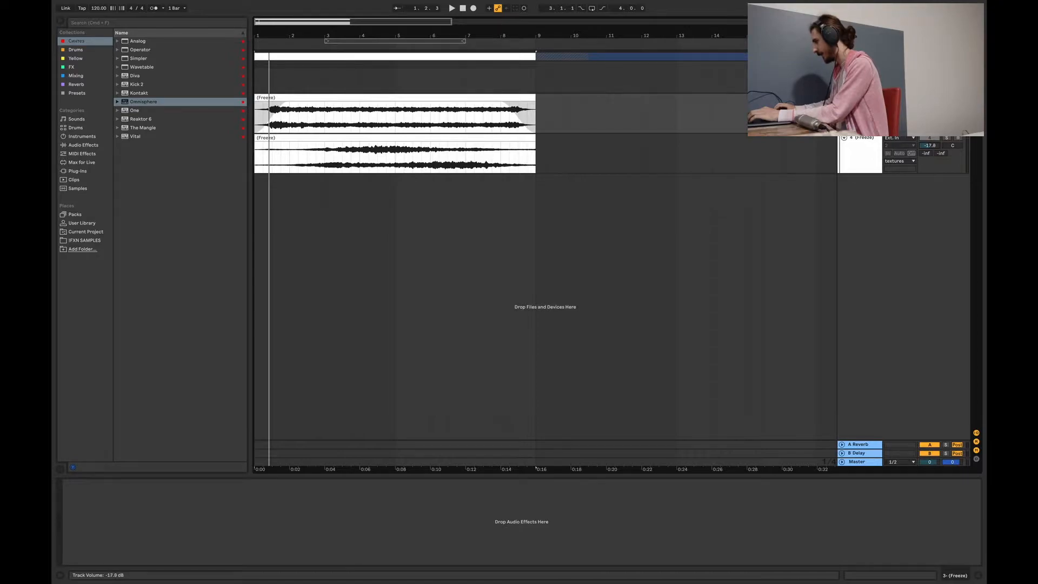
{"action": "left_click", "coordinate": [351, 78]}
{"action": "key", "text": "space"}
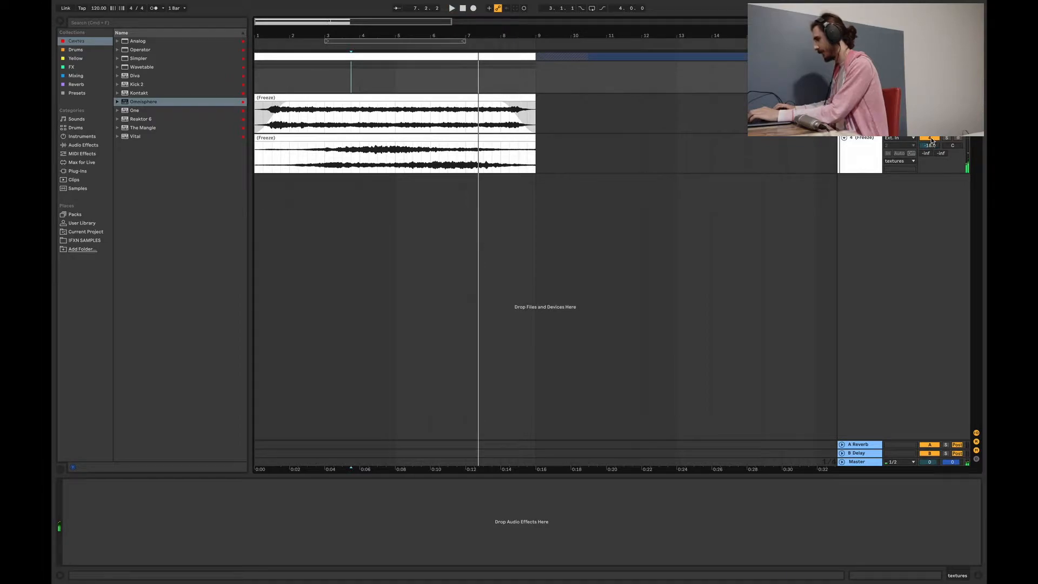
{"action": "left_click", "coordinate": [352, 81]}
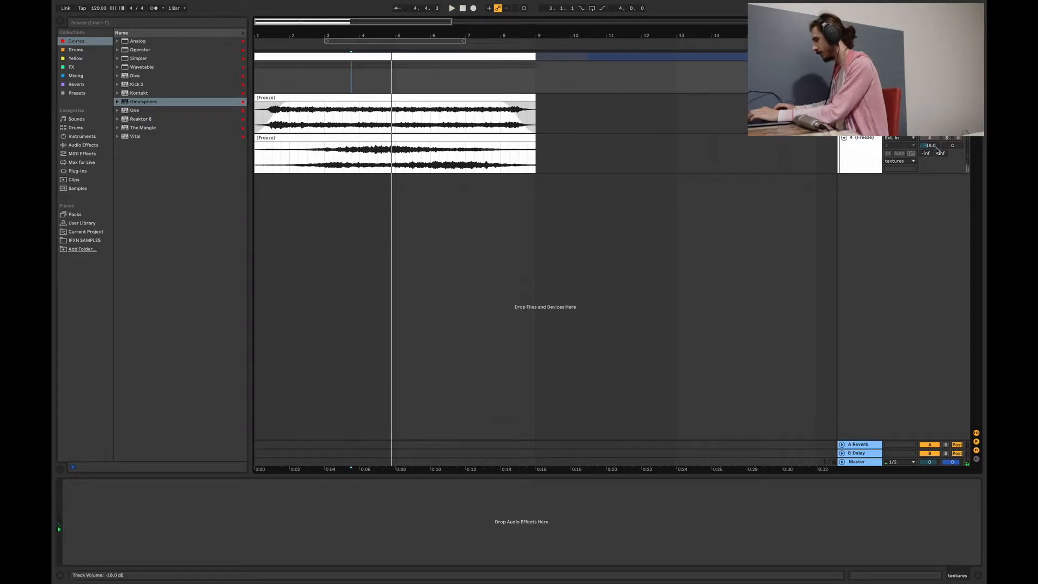
{"action": "key", "text": "space"}
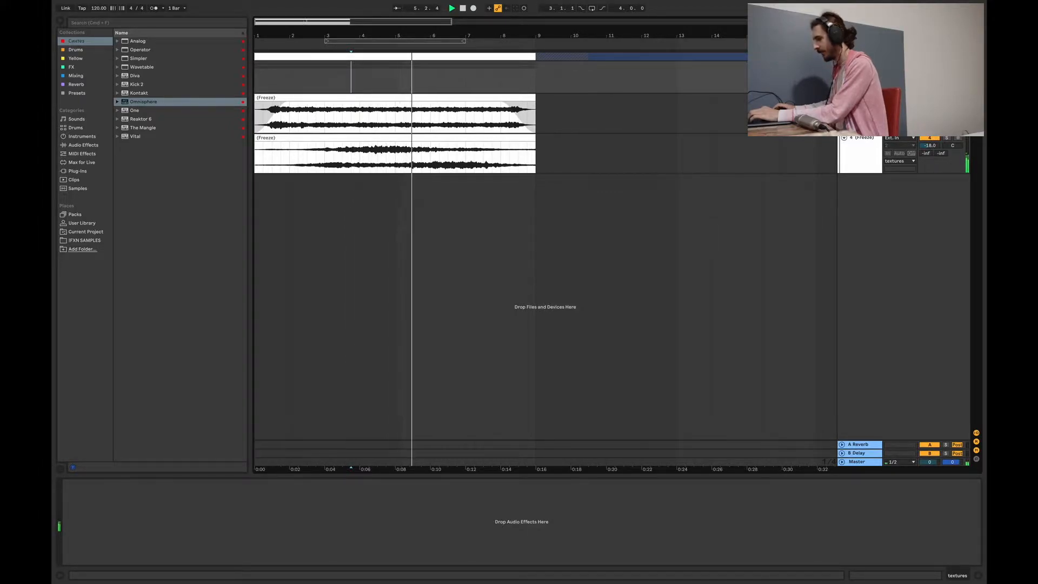
Step: Add an EQ Eight from the Mixing collection to the first frozen texture track
{"action": "left_click_drag", "start_coordinate": [328, 24], "coordinate": [306, 22]}
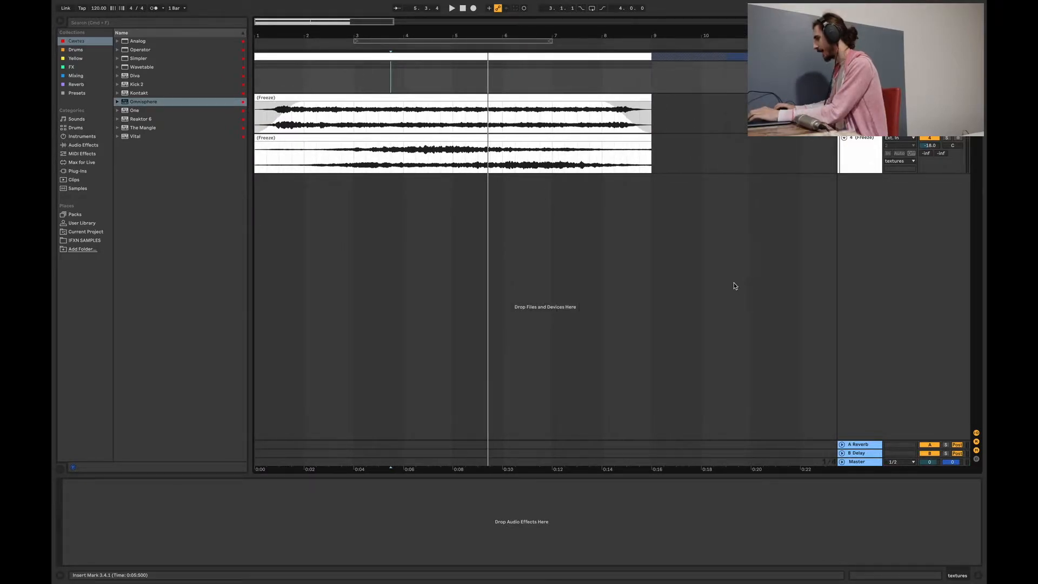
{"action": "key", "text": "Down"}
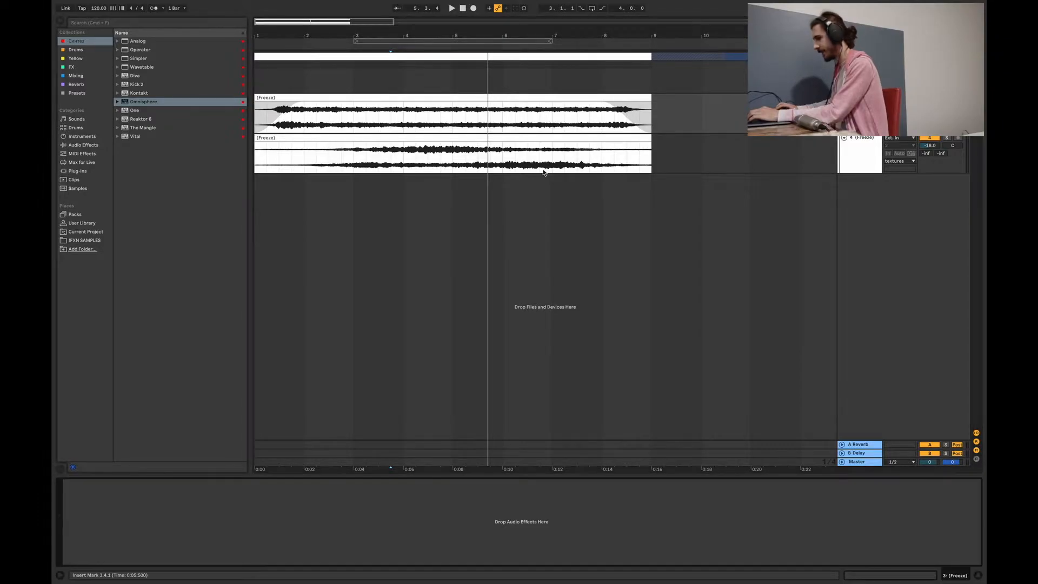
{"action": "left_click", "coordinate": [76, 77]}
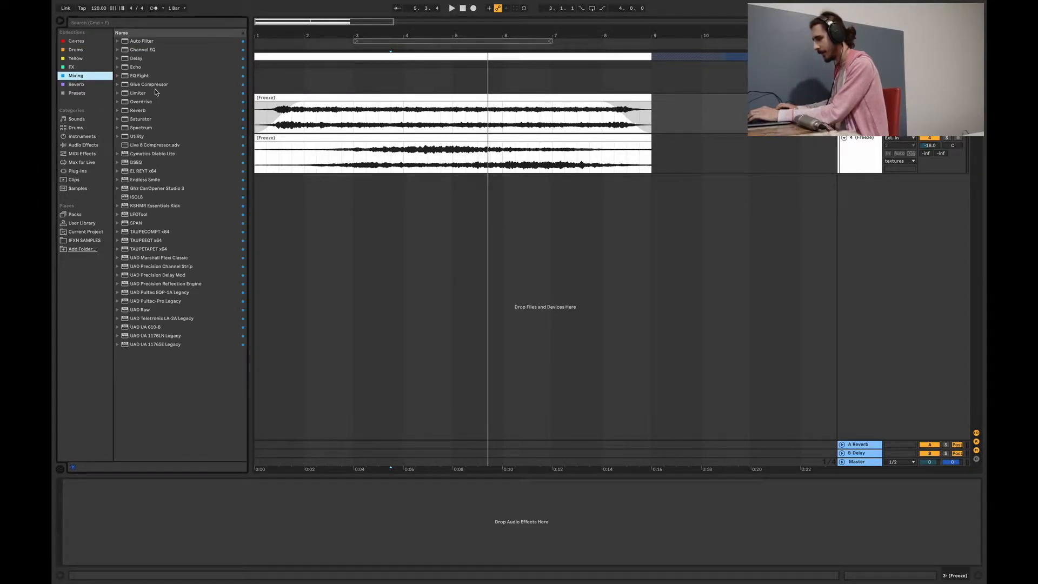
{"action": "double_click", "coordinate": [142, 76]}
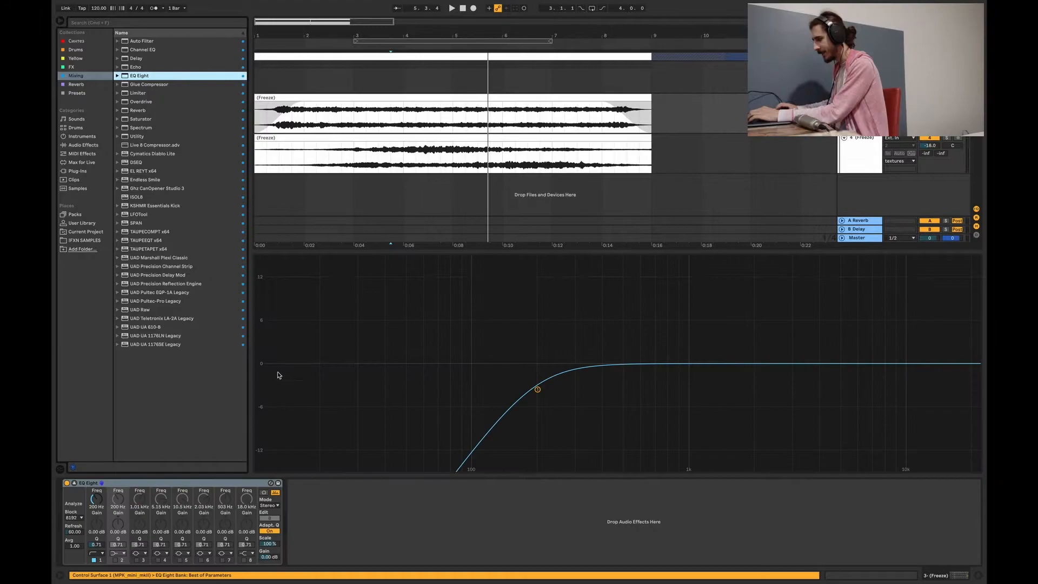
Step: Try the M/S mode on the first texture track's EQ Eight
{"action": "left_click", "coordinate": [274, 506]}
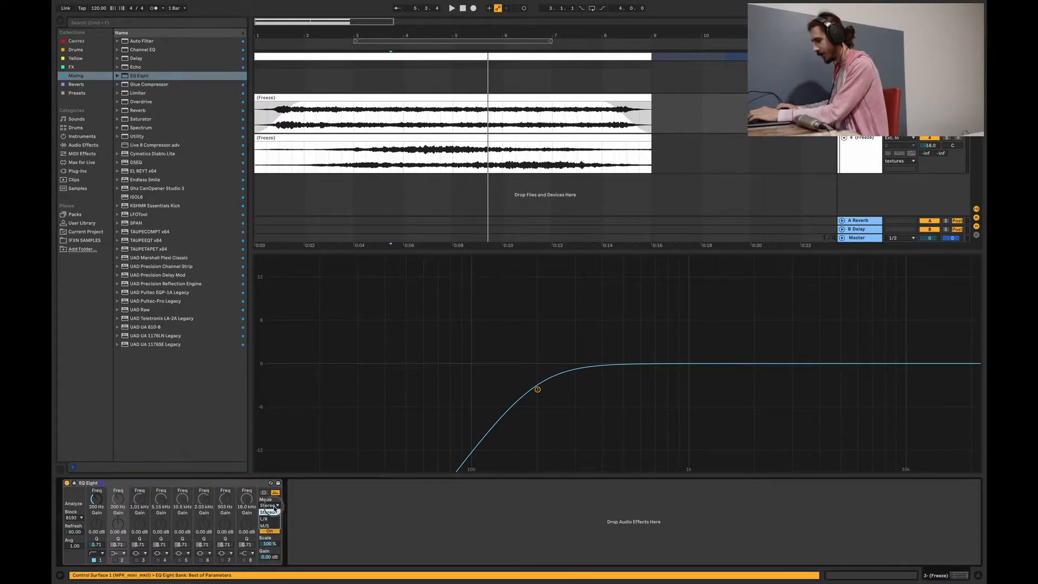
{"action": "left_click", "coordinate": [361, 519]}
{"action": "left_click", "coordinate": [272, 506]}
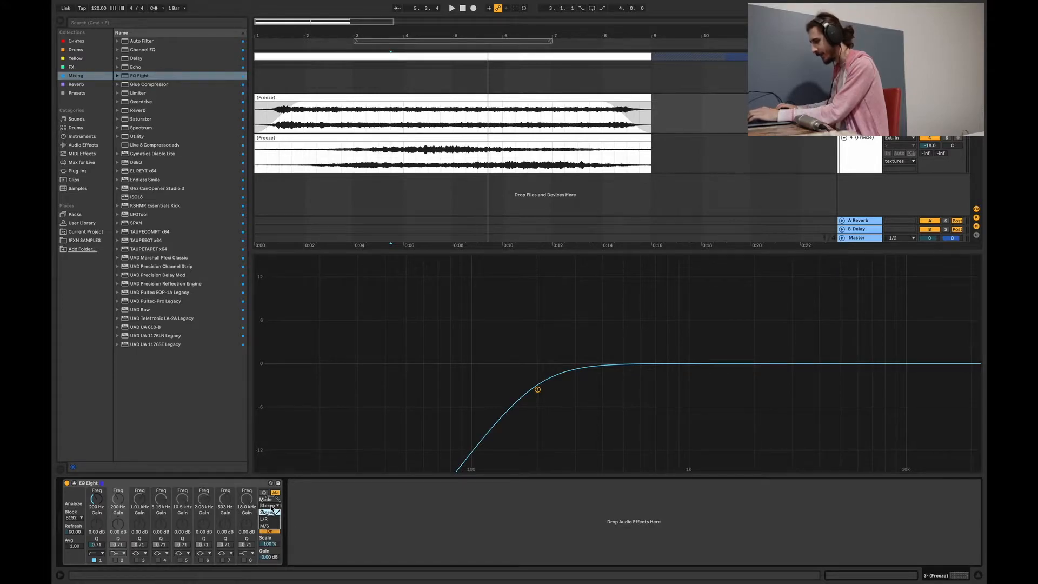
{"action": "left_click", "coordinate": [295, 510]}
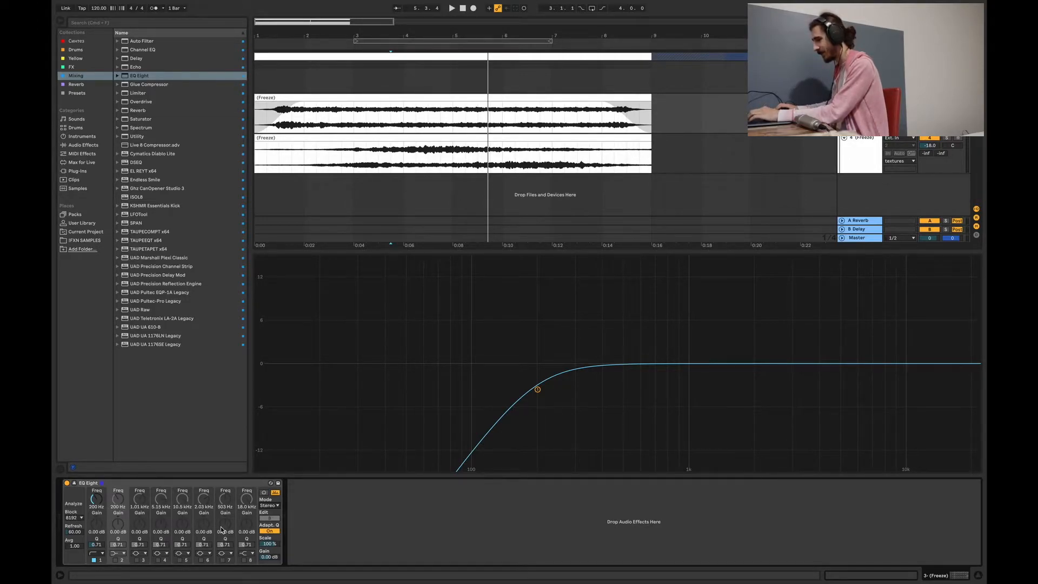
{"action": "left_click", "coordinate": [268, 506]}
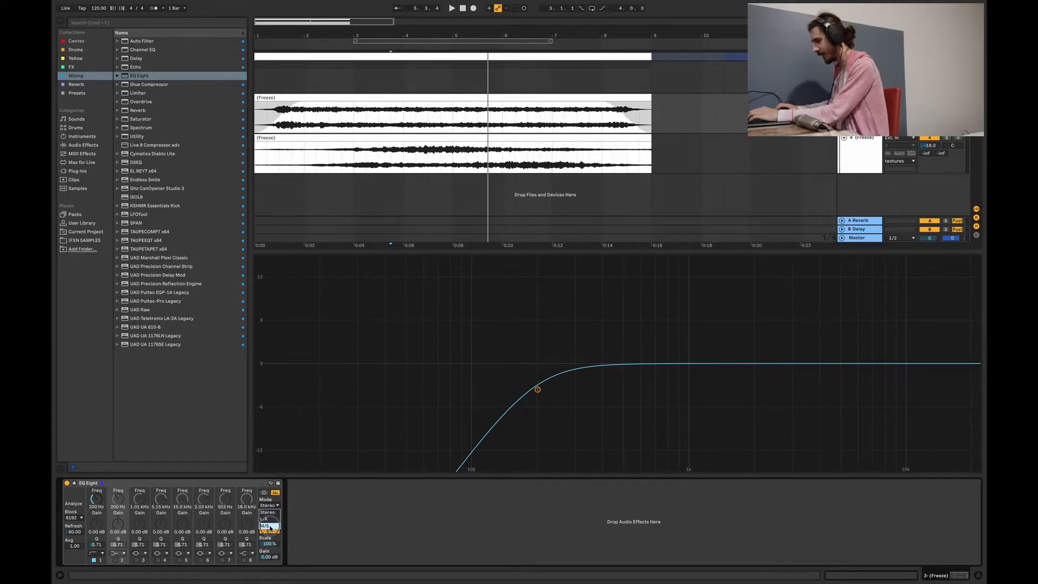
{"action": "left_click", "coordinate": [267, 526]}
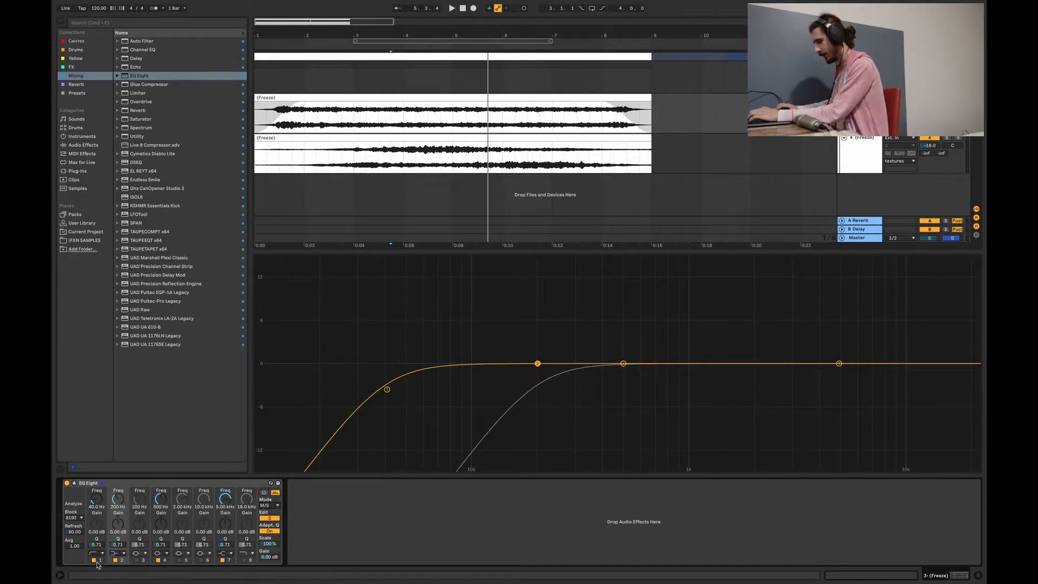
Step: Set the EQ Eight to L/R mode and switch off all active filter bands on the right channel
{"action": "left_click", "coordinate": [272, 507]}
{"action": "left_click", "coordinate": [267, 518]}
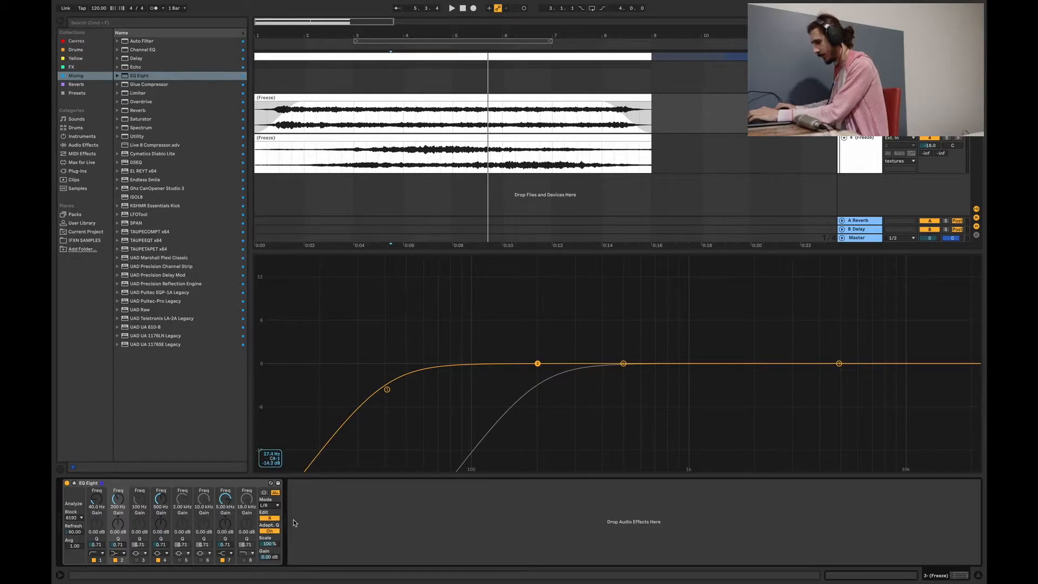
{"action": "left_click", "coordinate": [94, 560]}
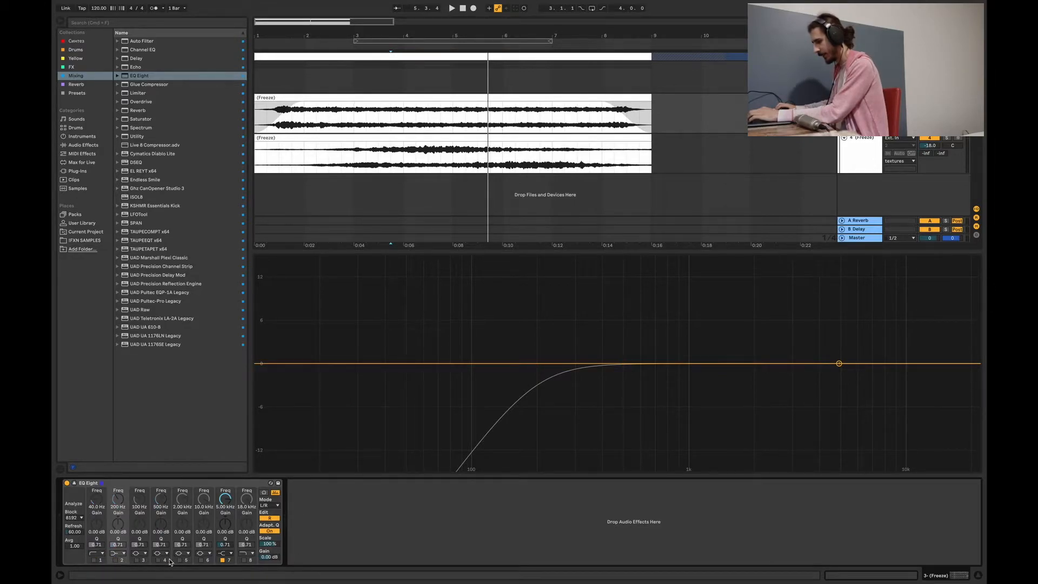
{"action": "left_click", "coordinate": [221, 560]}
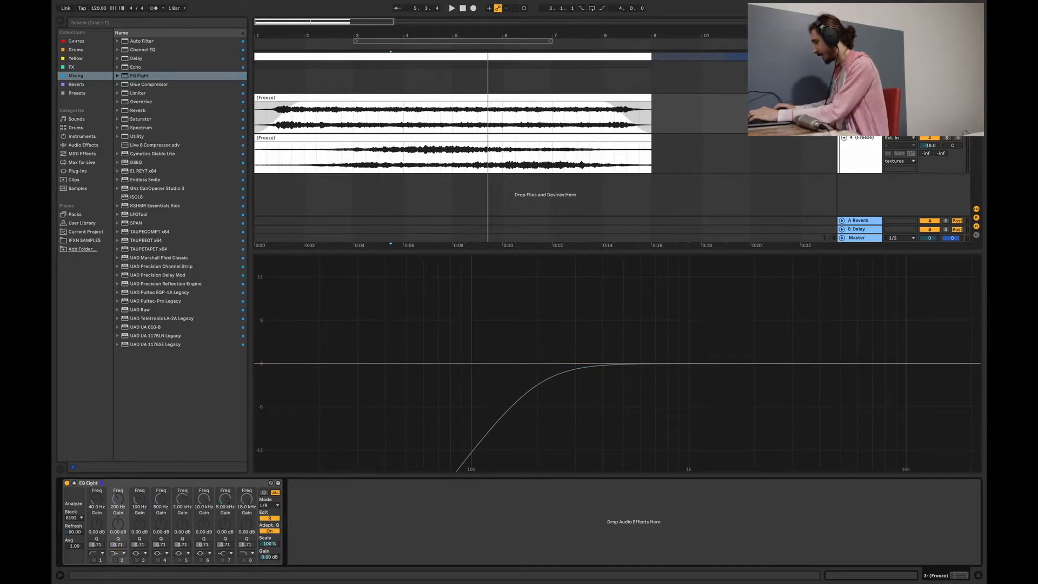
Step: Select 3.1.1 to 7.1.1 on the textures group and turn on looping for that section
{"action": "left_click_drag", "start_coordinate": [354, 76], "coordinate": [552, 77]}
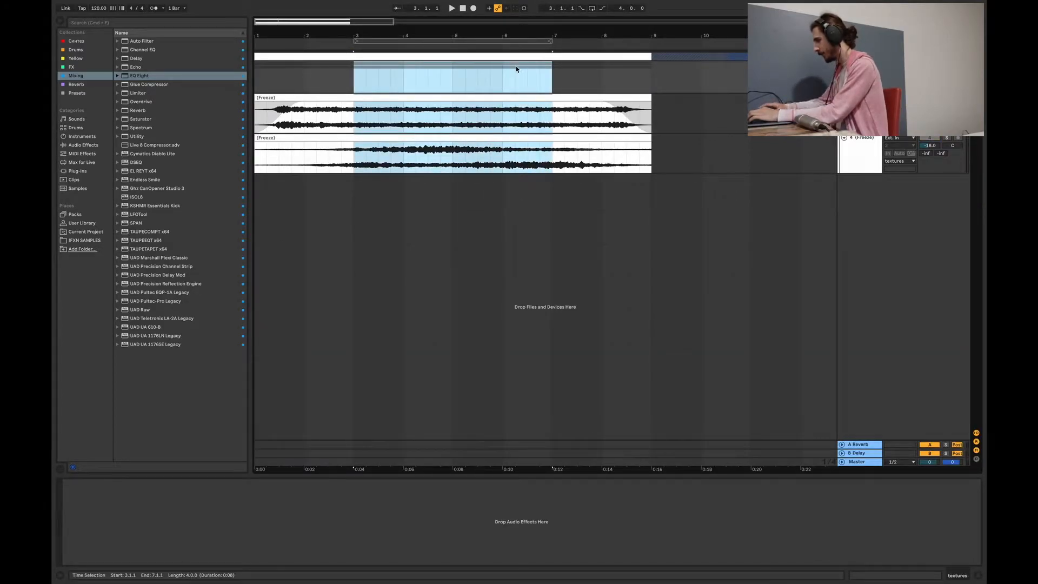
{"action": "key", "text": "super+o"}
{"action": "left_click", "coordinate": [638, 290]}
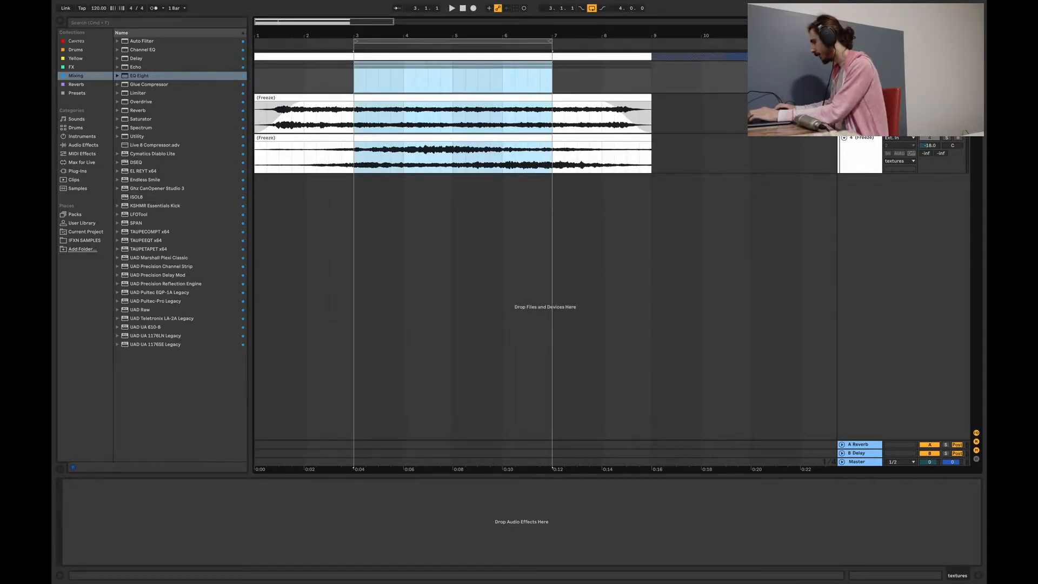
Step: On the first texture track's left EQ channel, disable band 1 and boost band 5 by about 3.8 dB at 1.02 kHz
{"action": "key", "text": "super+z"}
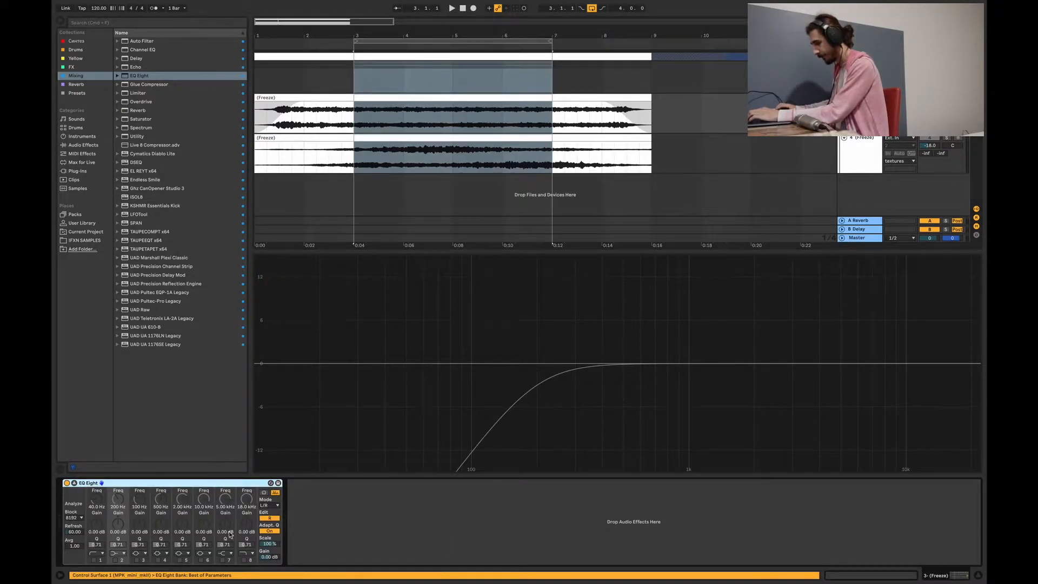
{"action": "left_click", "coordinate": [270, 518]}
{"action": "left_click", "coordinate": [94, 561]}
{"action": "left_click", "coordinate": [179, 561]}
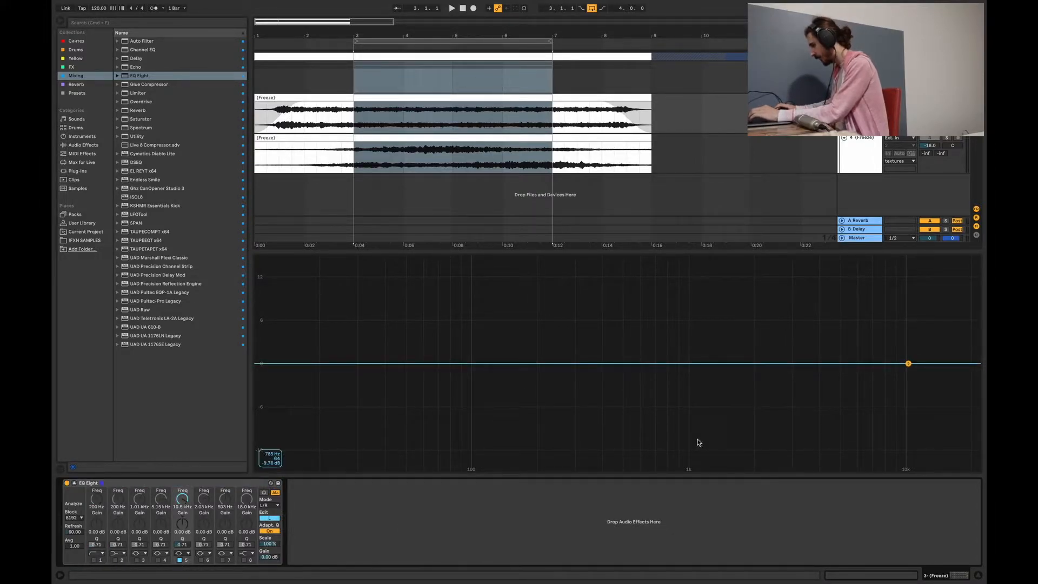
{"action": "left_click_drag", "start_coordinate": [910, 365], "coordinate": [765, 336]}
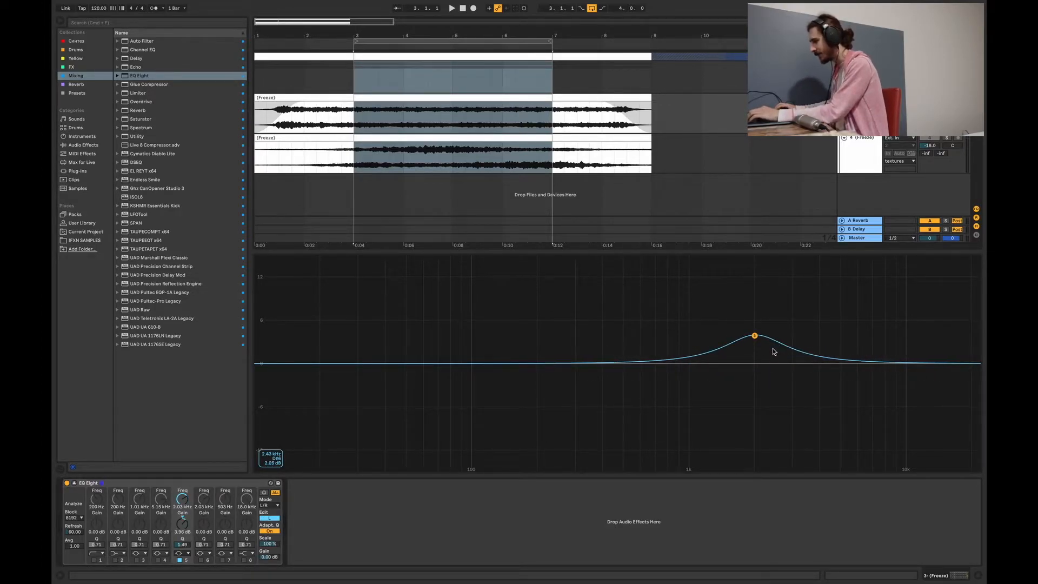
{"action": "left_click_drag", "start_coordinate": [752, 335], "coordinate": [690, 336]}
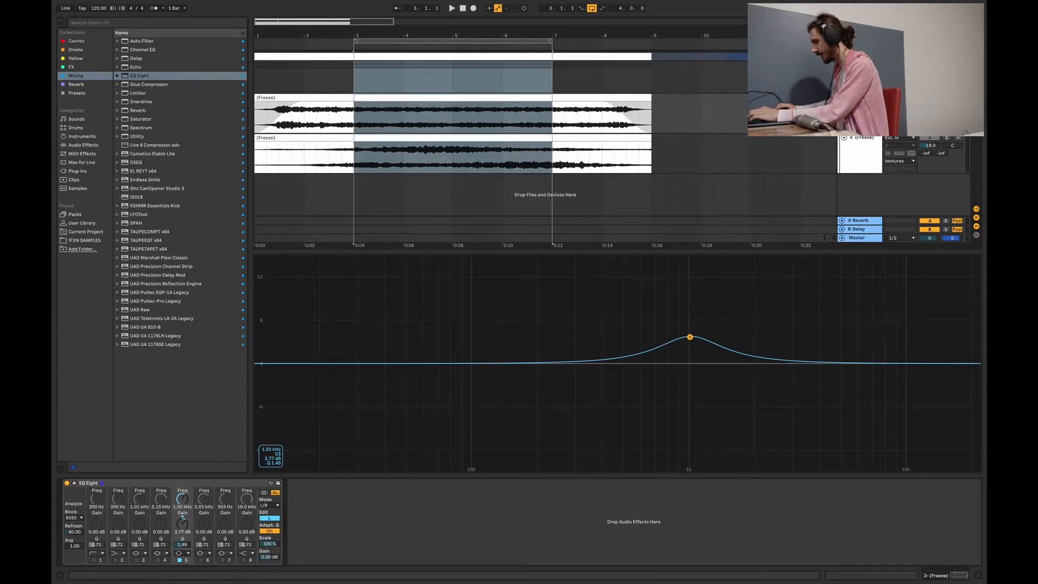
Step: On the right EQ channel, enable band 6 and cut about 5.5 dB near 578 Hz while the loop plays
{"action": "left_click", "coordinate": [262, 518]}
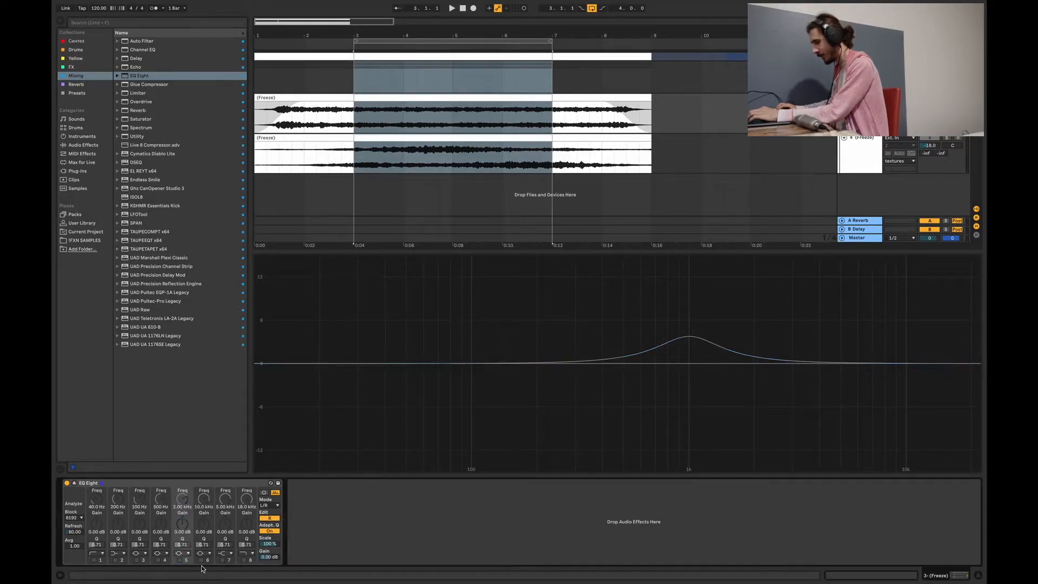
{"action": "left_click", "coordinate": [201, 560]}
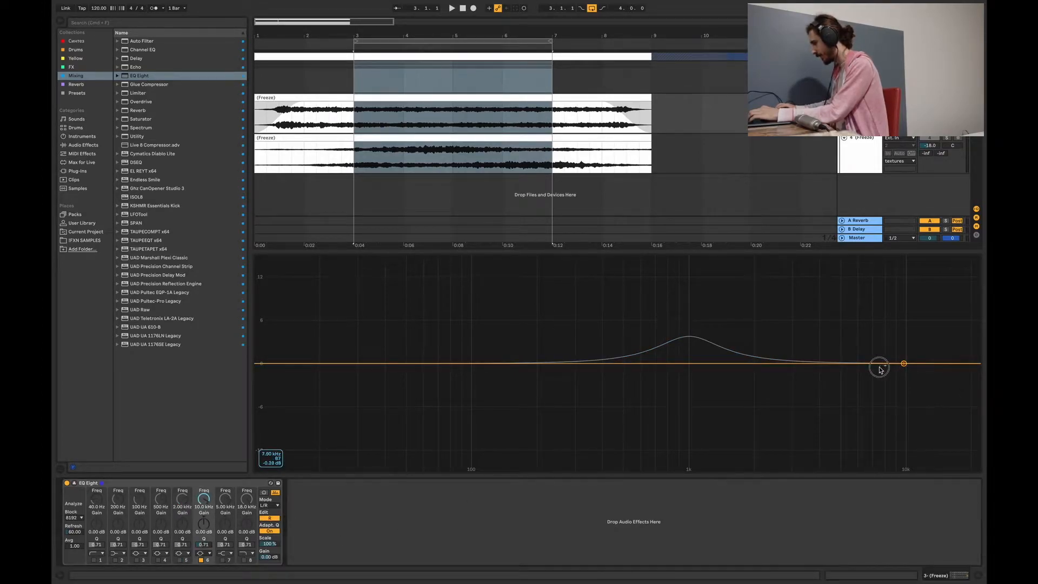
{"action": "left_click_drag", "start_coordinate": [904, 363], "coordinate": [642, 369]}
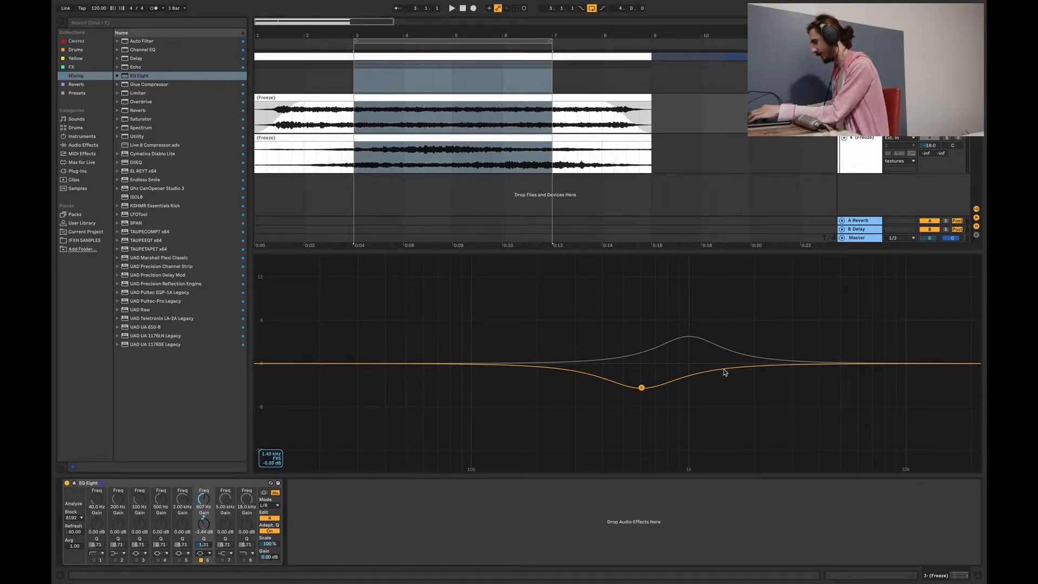
{"action": "key", "text": "space"}
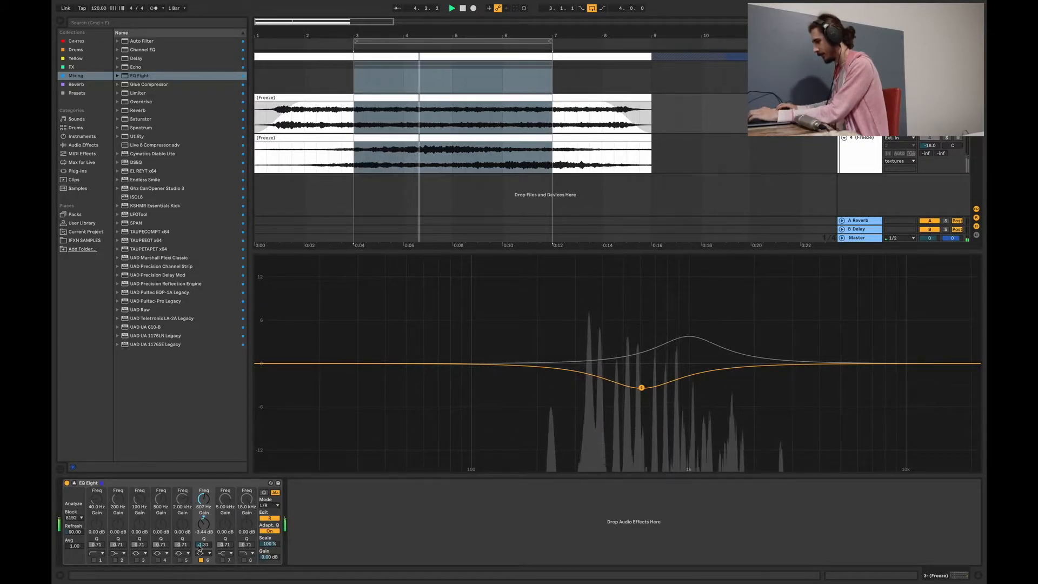
{"action": "mouse_move", "coordinate": [641, 387]}
{"action": "left_mouse_down"}
{"action": "mouse_move", "coordinate": [640, 403]}
{"action": "mouse_move", "coordinate": [640, 357]}
{"action": "mouse_move", "coordinate": [642, 465]}
{"action": "mouse_move", "coordinate": [636, 403]}
{"action": "left_mouse_up"}
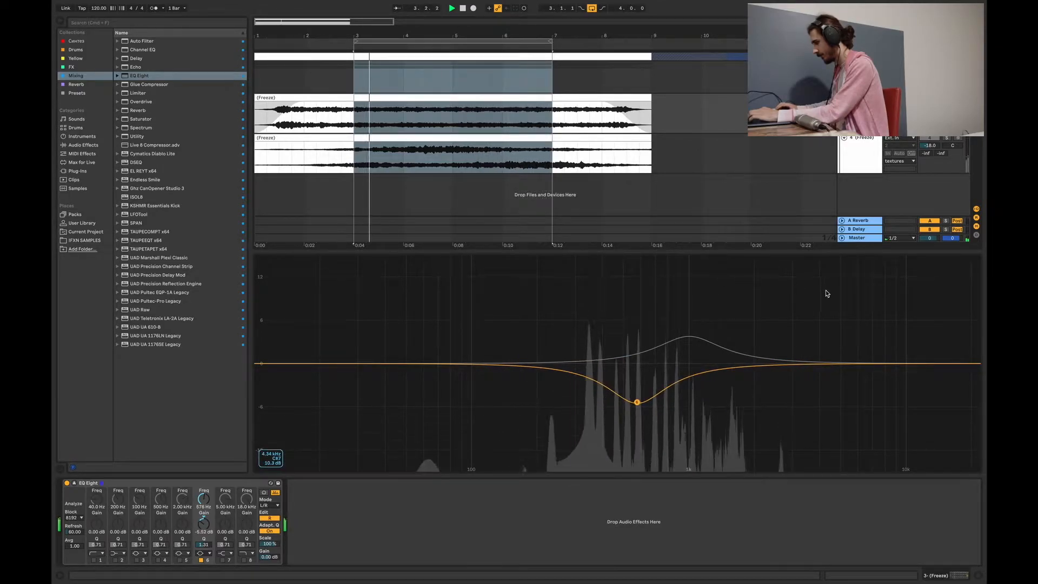
Step: Compare the first texture track with its EQ Eight bypassed and enabled during loop playback
{"action": "left_click", "coordinate": [861, 138]}
{"action": "left_click", "coordinate": [861, 99]}
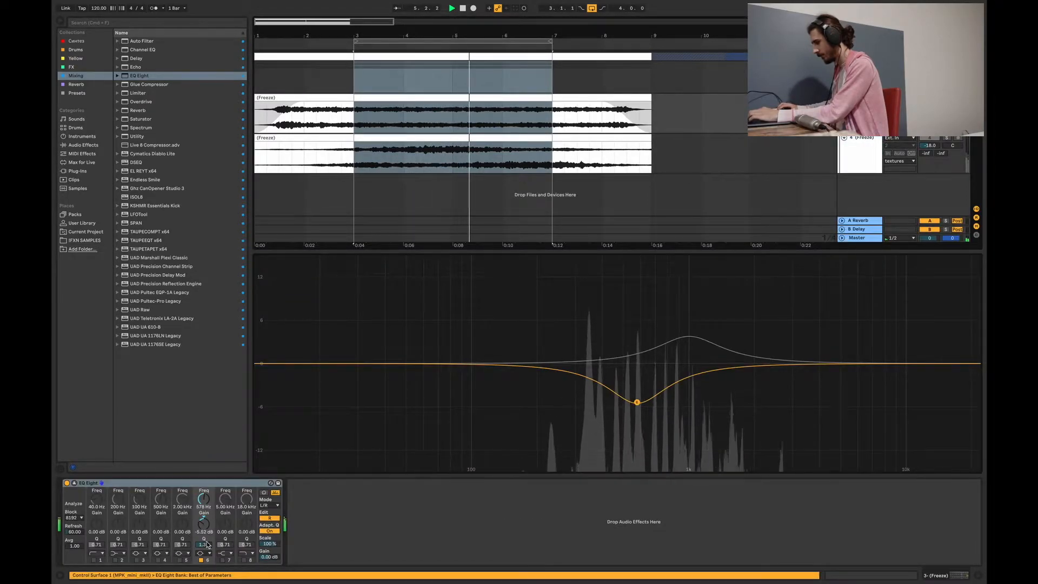
{"action": "left_click", "coordinate": [66, 483]}
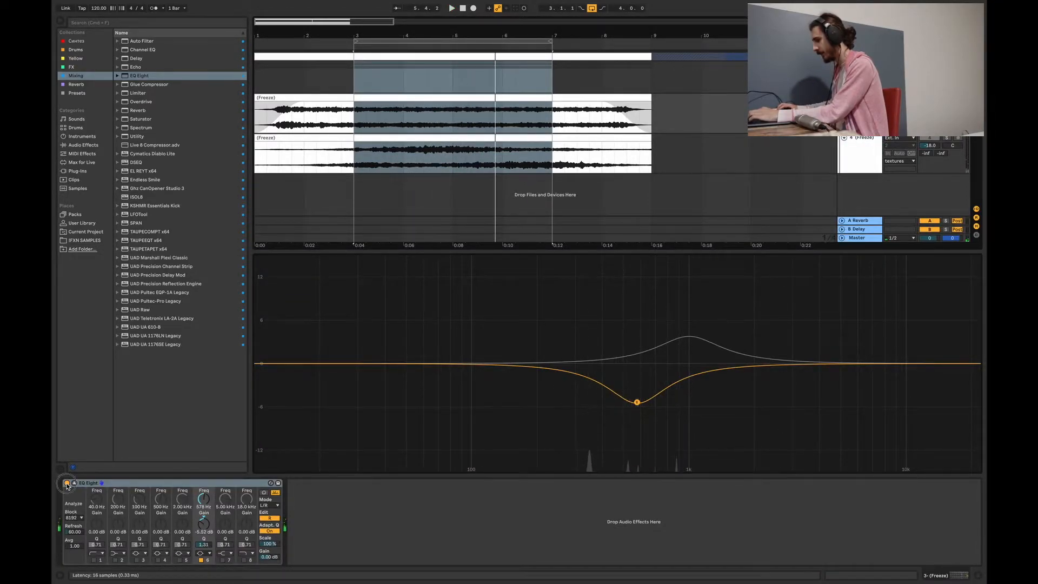
{"action": "left_click", "coordinate": [67, 483]}
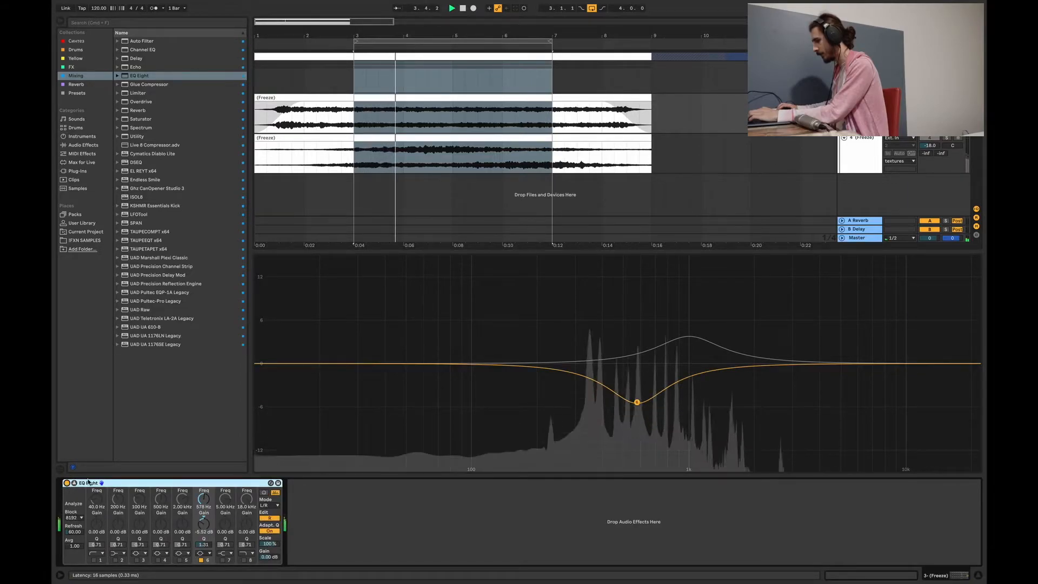
Step: Fine-tune the left channel's band 5 boost to about 4 dB just below 1 kHz, and stop playback
{"action": "left_click", "coordinate": [273, 519]}
{"action": "mouse_move", "coordinate": [688, 337]}
{"action": "left_mouse_down"}
{"action": "mouse_move", "coordinate": [688, 309]}
{"action": "mouse_move", "coordinate": [759, 305]}
{"action": "mouse_move", "coordinate": [579, 308]}
{"action": "mouse_move", "coordinate": [600, 320]}
{"action": "mouse_move", "coordinate": [597, 331]}
{"action": "mouse_move", "coordinate": [687, 336]}
{"action": "left_mouse_up"}
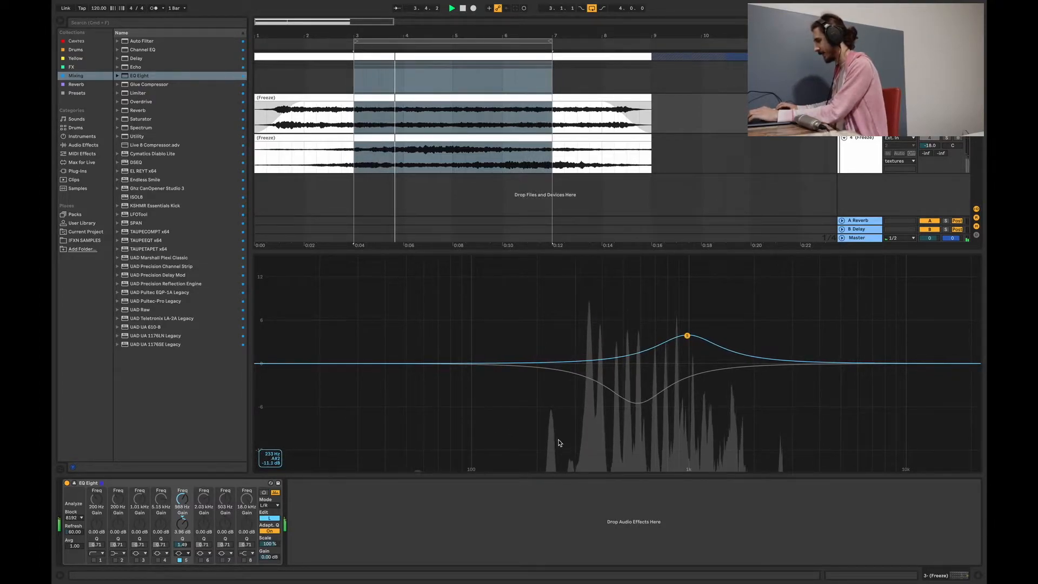
{"action": "key", "text": "space"}
Step: Copy the EQ Eight from the first texture track onto the second texture track
{"action": "left_click", "coordinate": [238, 482]}
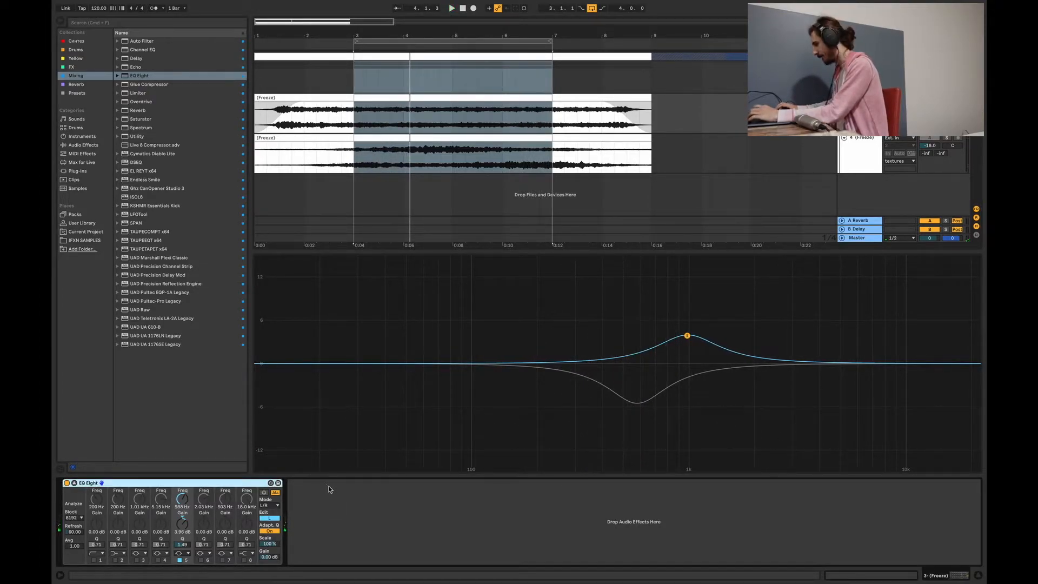
{"action": "left_click", "coordinate": [856, 159]}
{"action": "left_click", "coordinate": [604, 531]}
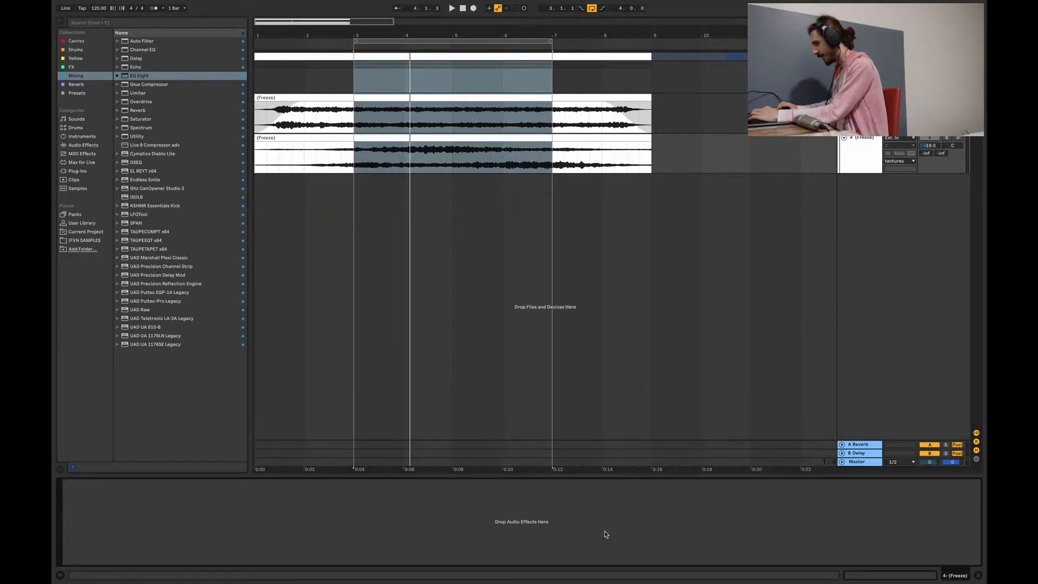
{"action": "key", "text": "super+v"}
{"action": "left_click", "coordinate": [457, 534]}
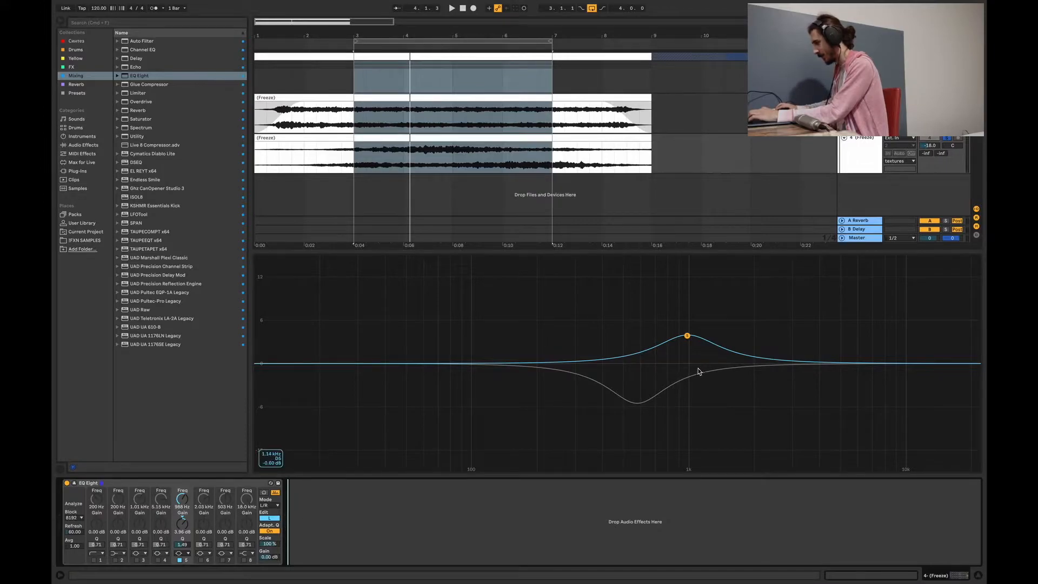
Step: Invert the copied EQ during playback: cut the left channel about 6 dB near 1 kHz and boost the right about 4.7 dB near 600 Hz
{"action": "left_click_drag", "start_coordinate": [689, 338], "coordinate": [691, 406]}
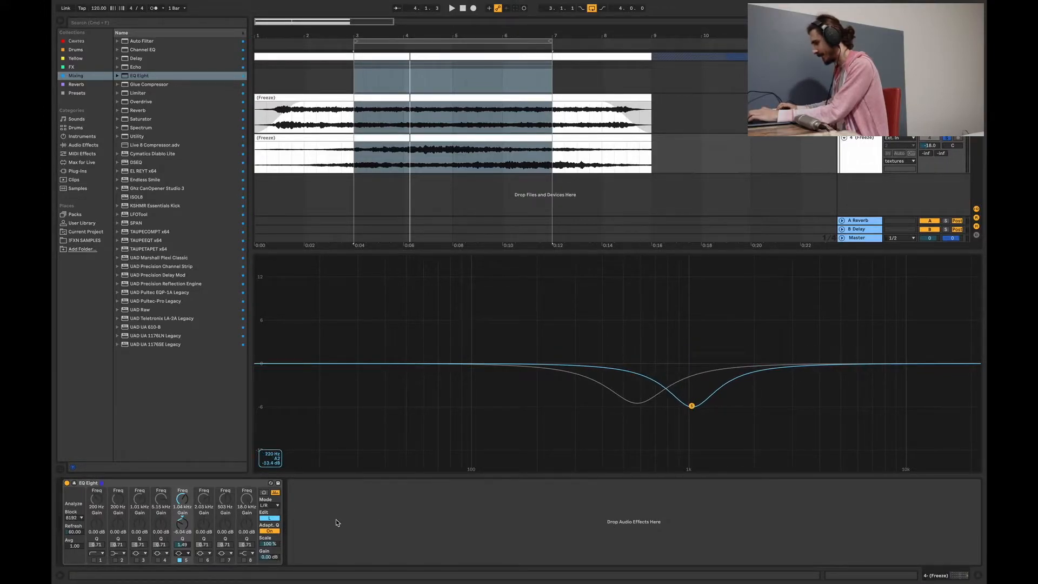
{"action": "left_click", "coordinate": [276, 519]}
{"action": "left_click_drag", "start_coordinate": [637, 403], "coordinate": [640, 332]}
{"action": "key", "text": "space"}
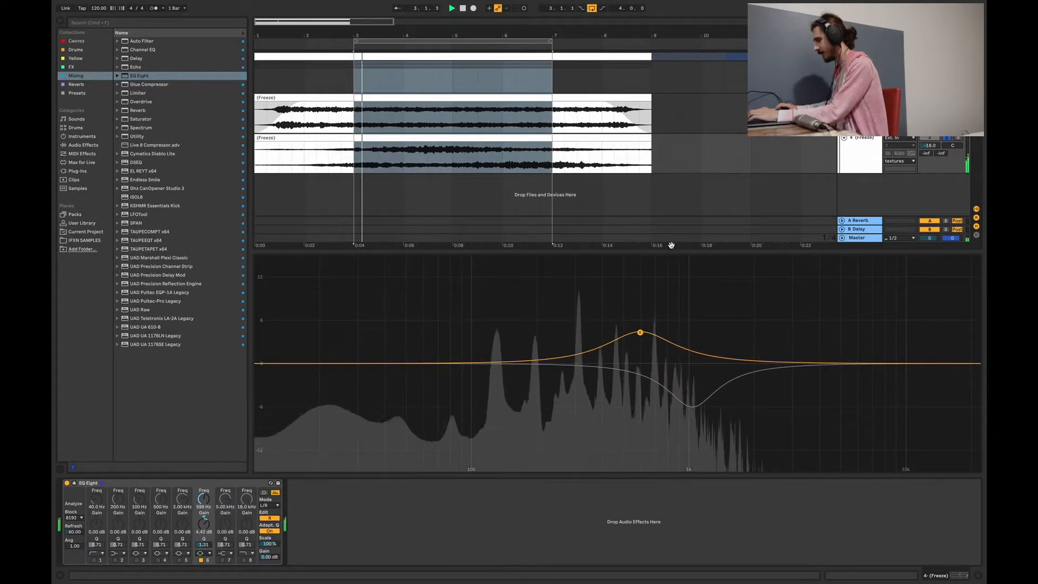
{"action": "mouse_move", "coordinate": [640, 332]}
{"action": "left_mouse_down"}
{"action": "mouse_move", "coordinate": [641, 322]}
{"action": "mouse_move", "coordinate": [644, 376]}
{"action": "mouse_move", "coordinate": [639, 330]}
{"action": "left_mouse_up"}
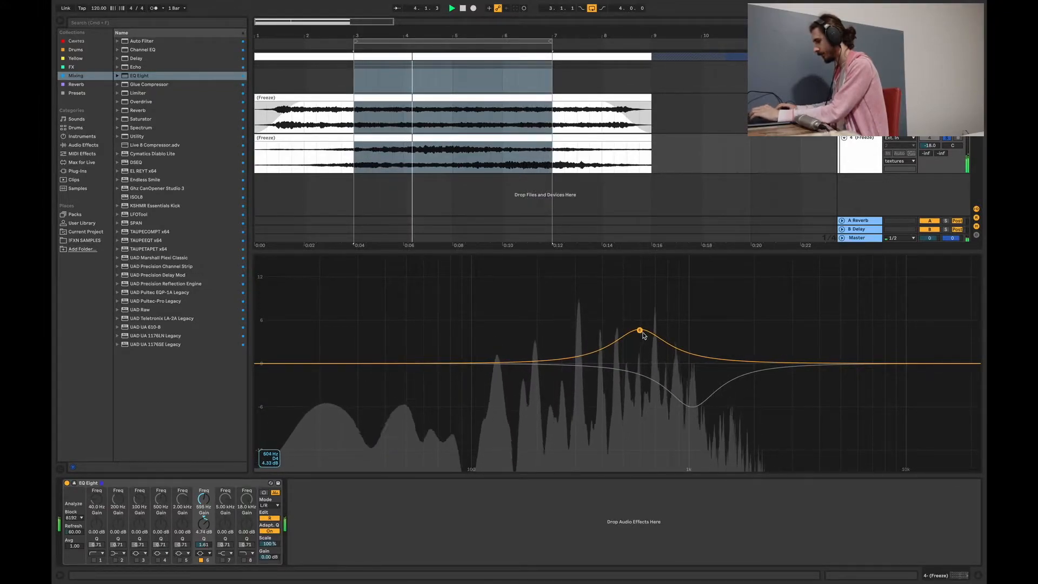
Step: View the audio preferences, close them unchanged, and resume playback of the loop
{"action": "key", "text": "super+comma"}
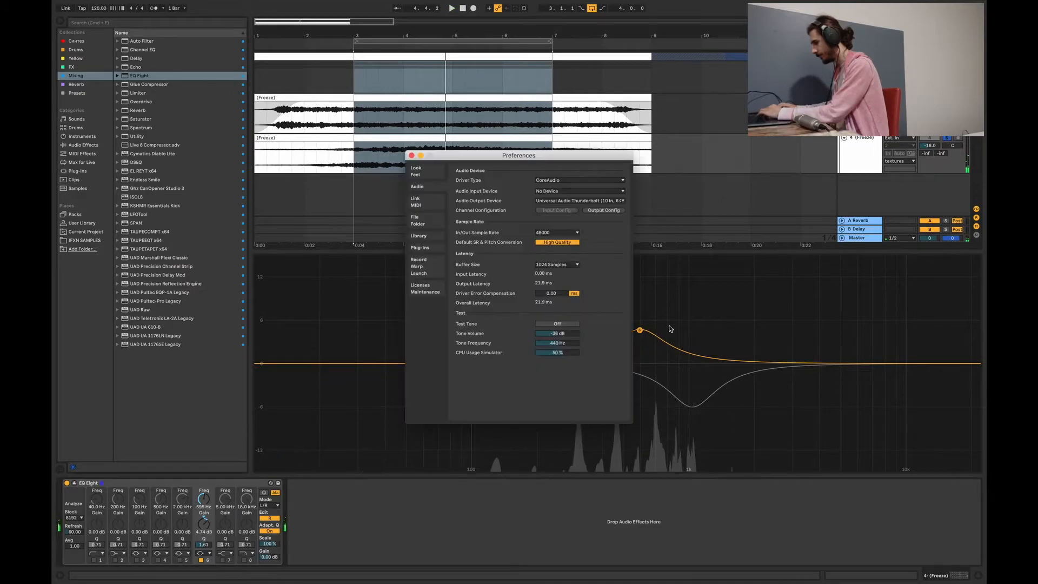
{"action": "left_click", "coordinate": [411, 155]}
{"action": "key", "text": "space"}
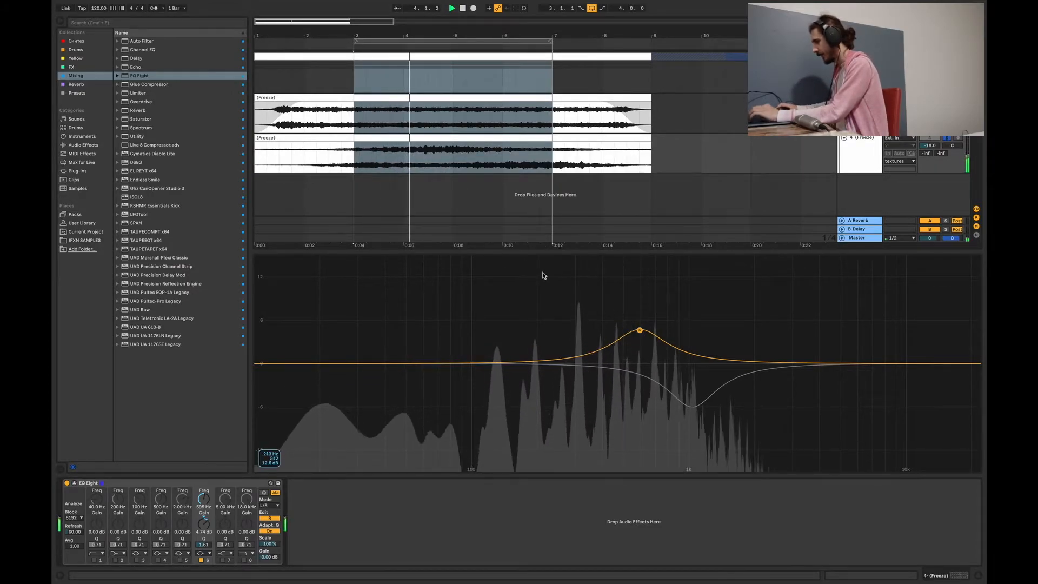
Step: Stop playback and add the Phaser preset Acoustic Cascade after the EQ Eight on the first texture track
{"action": "key", "text": "space"}
{"action": "left_click", "coordinate": [860, 98]}
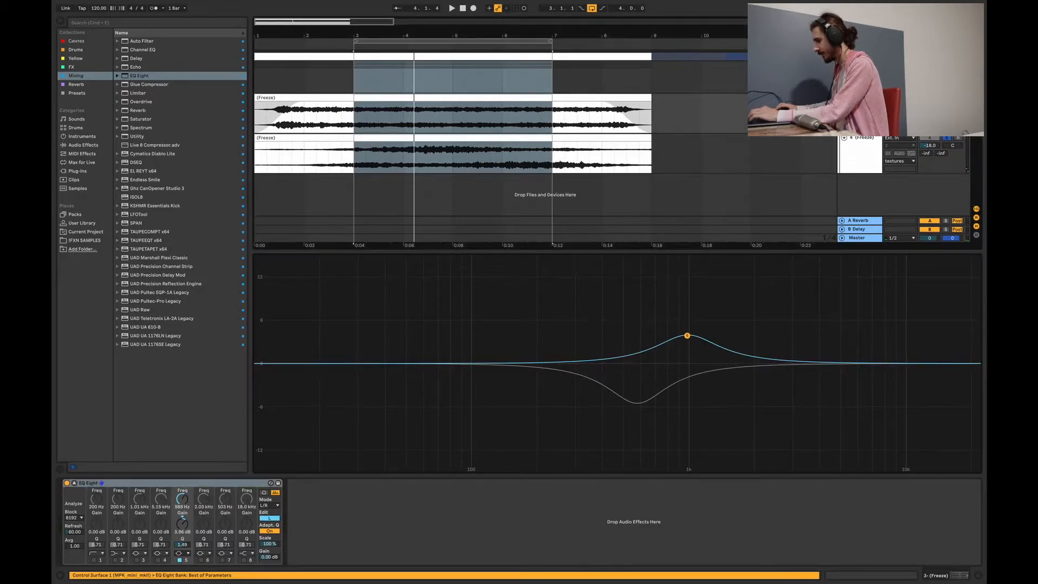
{"action": "left_click", "coordinate": [74, 67]}
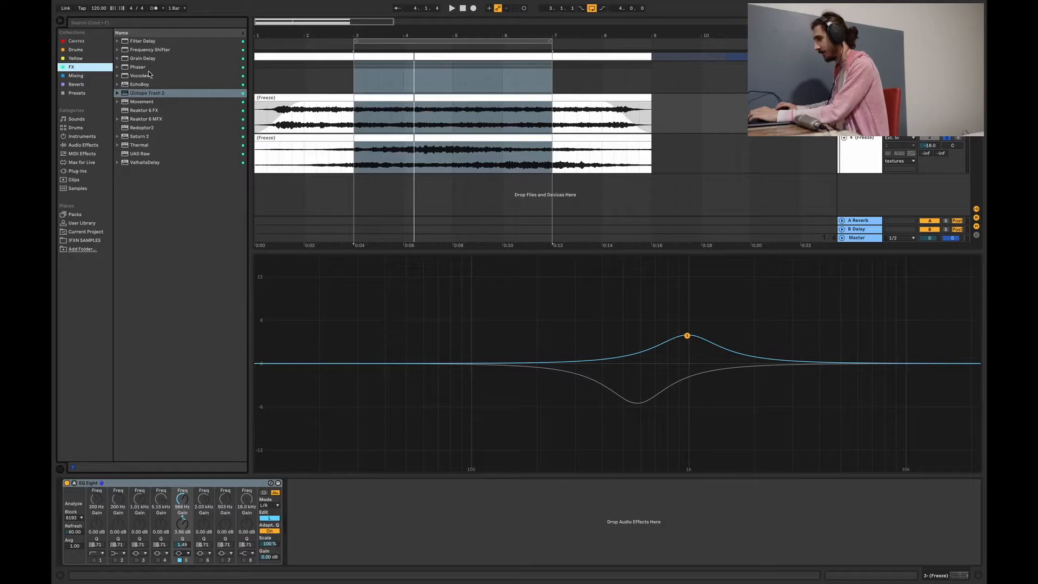
{"action": "left_click", "coordinate": [860, 99]}
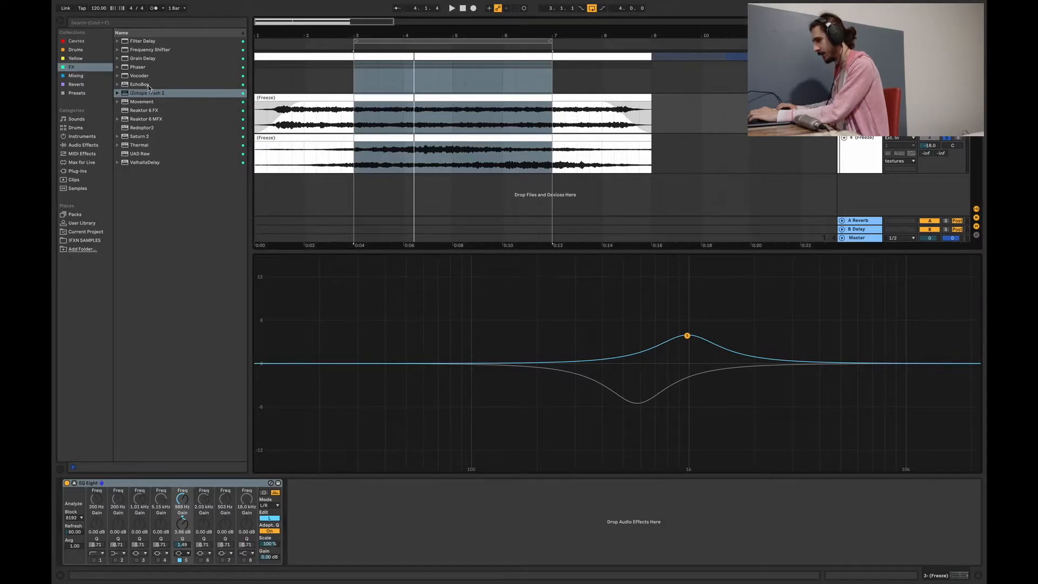
{"action": "left_click", "coordinate": [117, 67]}
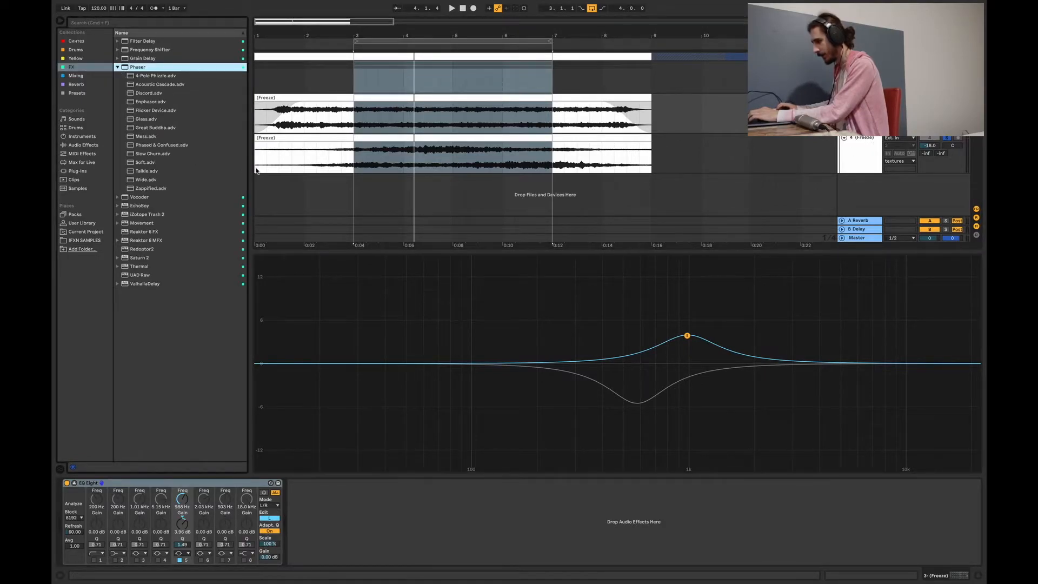
{"action": "left_click_drag", "start_coordinate": [149, 86], "coordinate": [364, 492]}
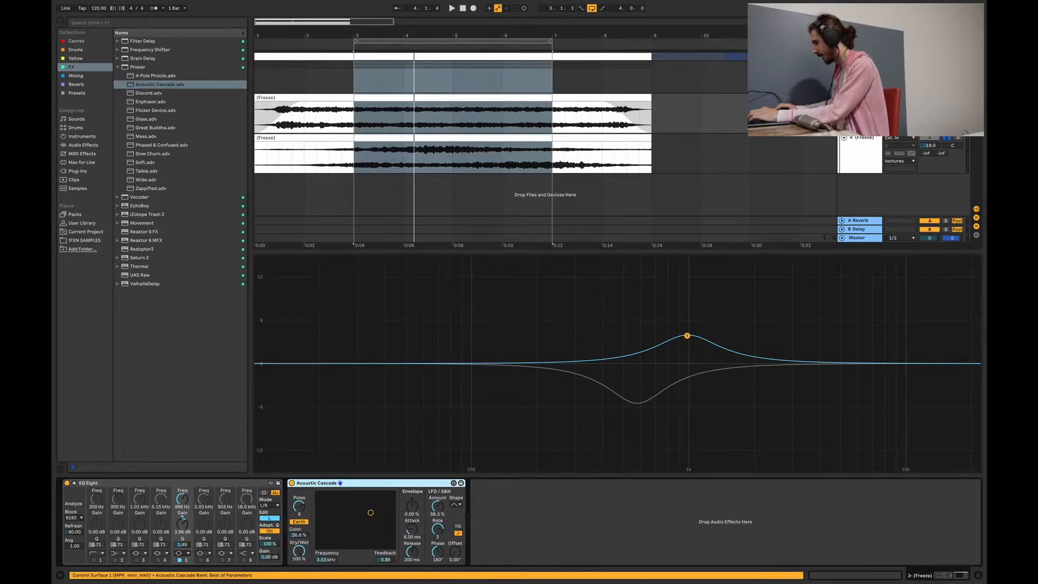
Step: Tune the phaser during playback: Space mode, 3 poles, frequency 999 Hz, feedback 0.81 and Dry/Wet 72.2%, and stop playback
{"action": "key", "text": "space"}
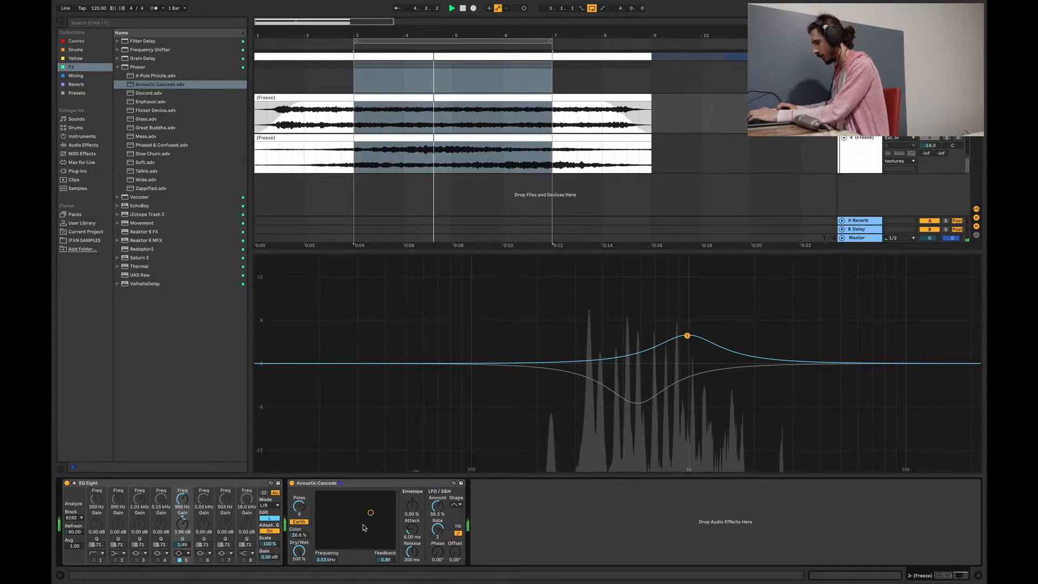
{"action": "left_click_drag", "start_coordinate": [299, 551], "coordinate": [299, 573]}
{"action": "left_click", "coordinate": [299, 522]}
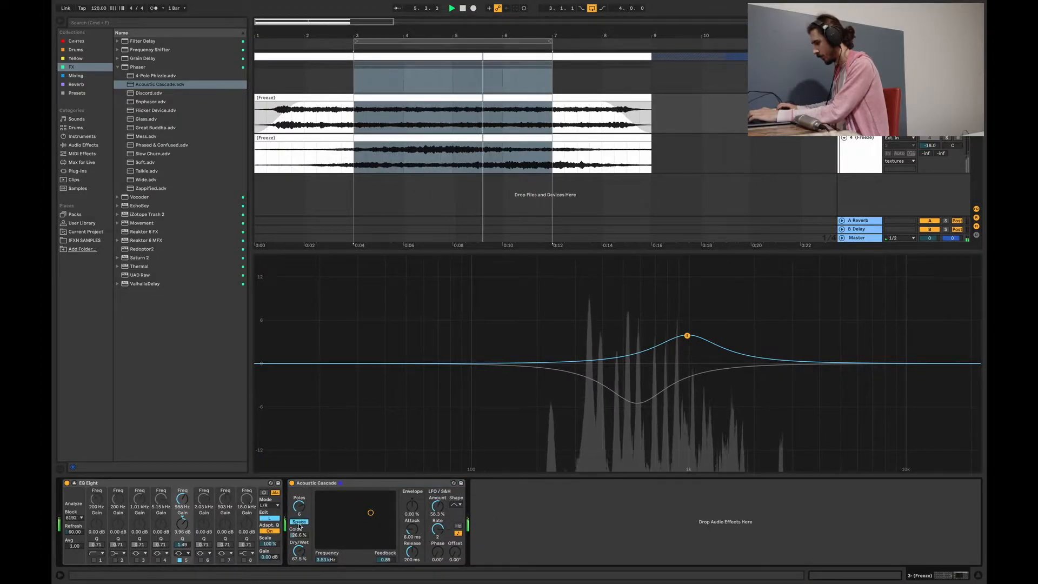
{"action": "left_click_drag", "start_coordinate": [299, 506], "coordinate": [299, 519]}
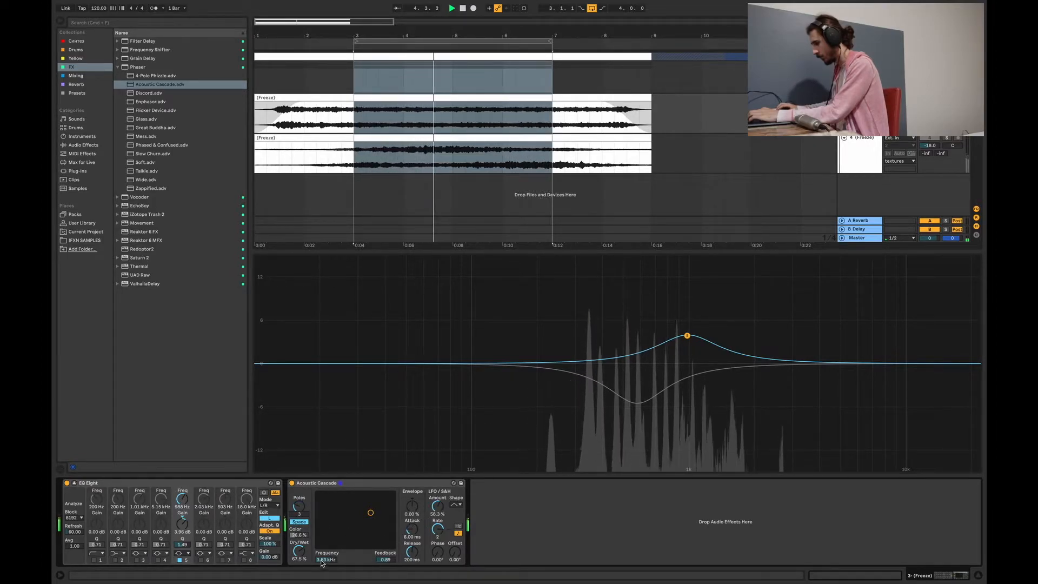
{"action": "left_click_drag", "start_coordinate": [300, 558], "coordinate": [326, 574]}
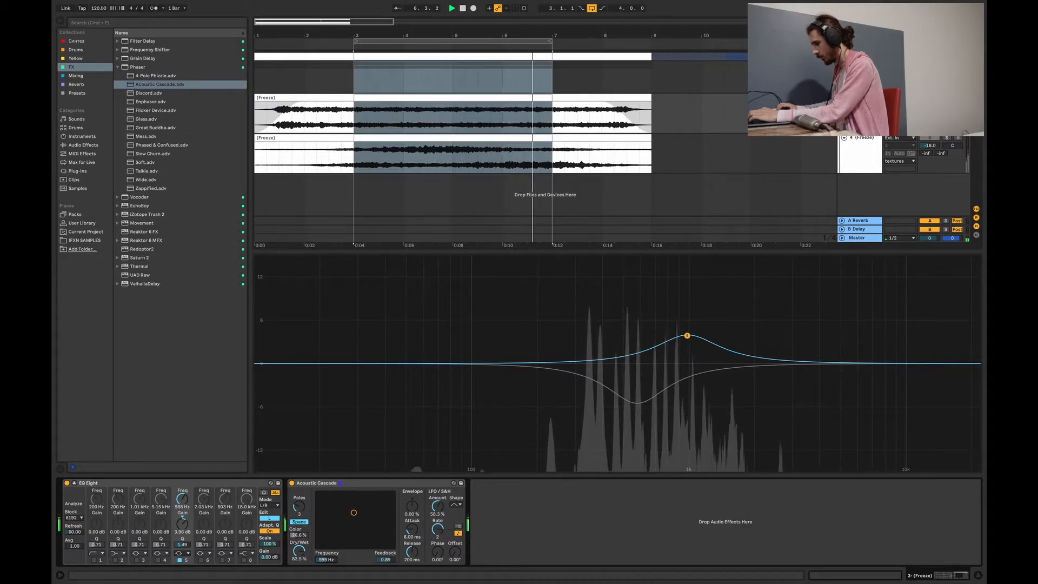
{"action": "left_click_drag", "start_coordinate": [385, 559], "coordinate": [386, 570]}
{"action": "left_click_drag", "start_coordinate": [301, 550], "coordinate": [301, 558]}
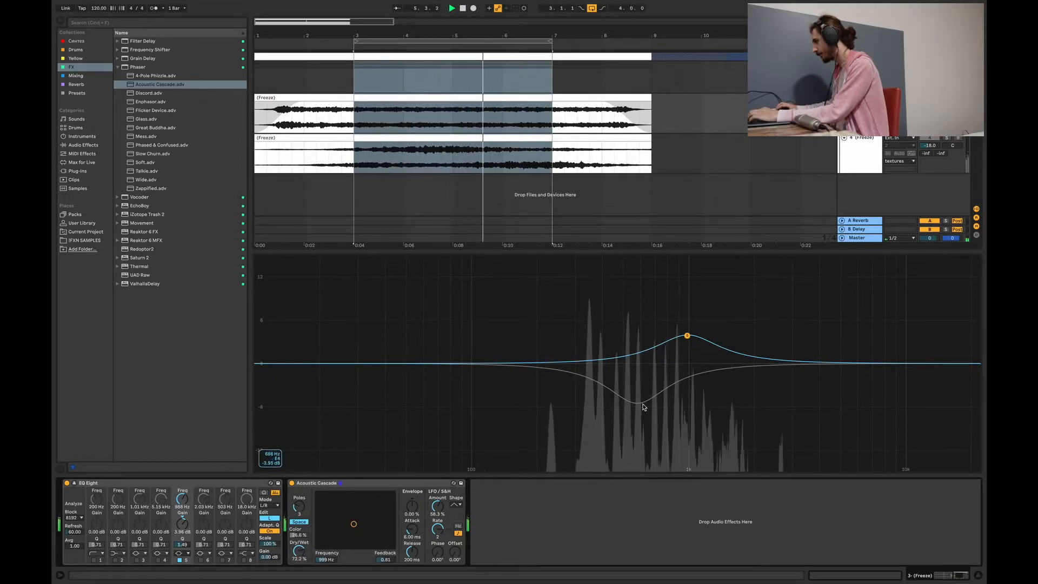
{"action": "key", "text": "space"}
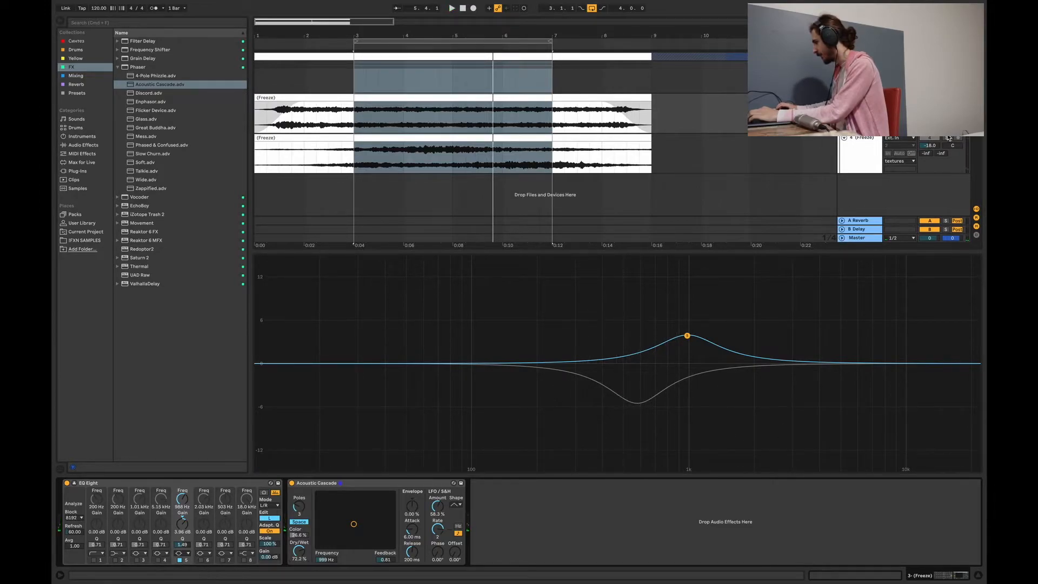
Step: Add a Chorus after the EQ Eight on the second texture track
{"action": "left_click", "coordinate": [948, 138]}
{"action": "left_click", "coordinate": [866, 153]}
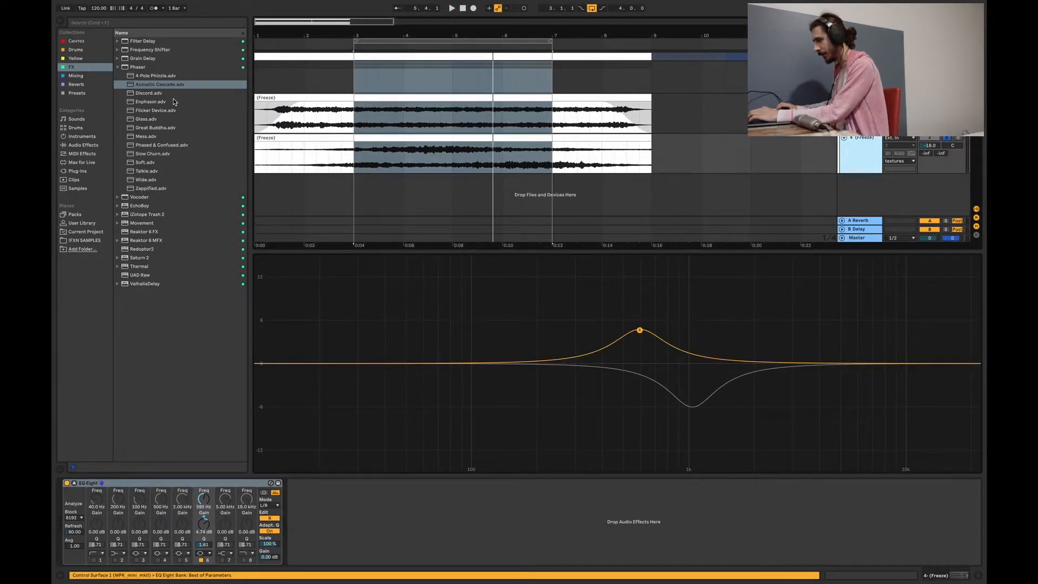
{"action": "left_click", "coordinate": [84, 145]}
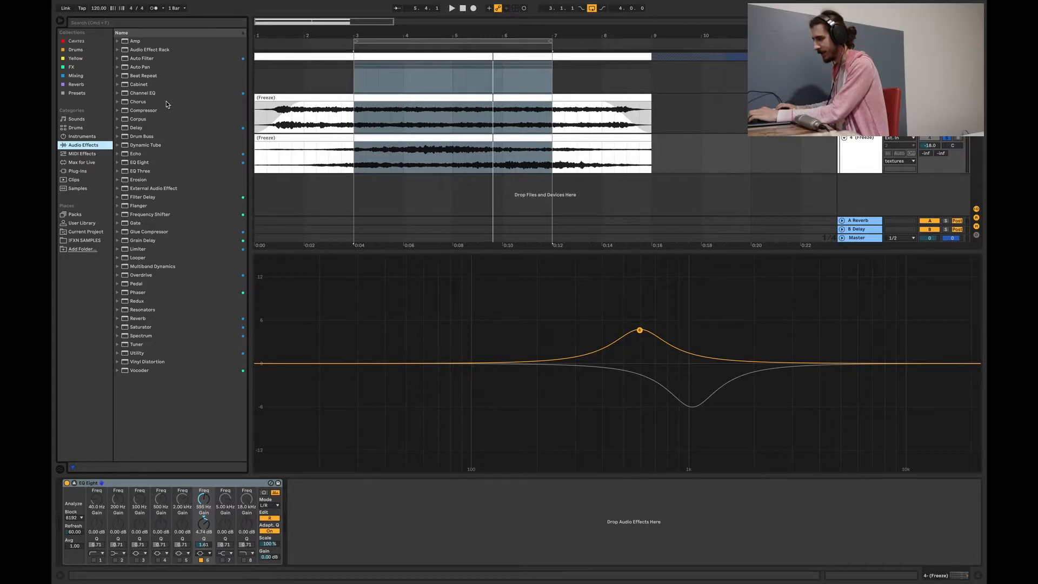
{"action": "double_click", "coordinate": [145, 102]}
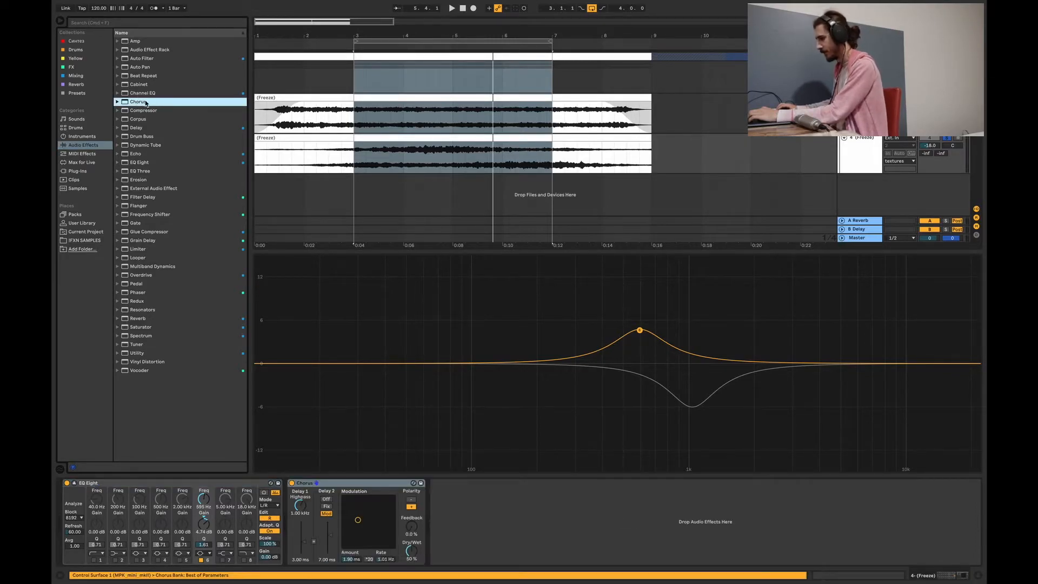
Step: Adjust the Chorus during playback: feedback 22%, highpass 1.34 kHz, Delay 1 at 1.50 ms, plus a new modulation amount and rate
{"action": "key", "text": "space"}
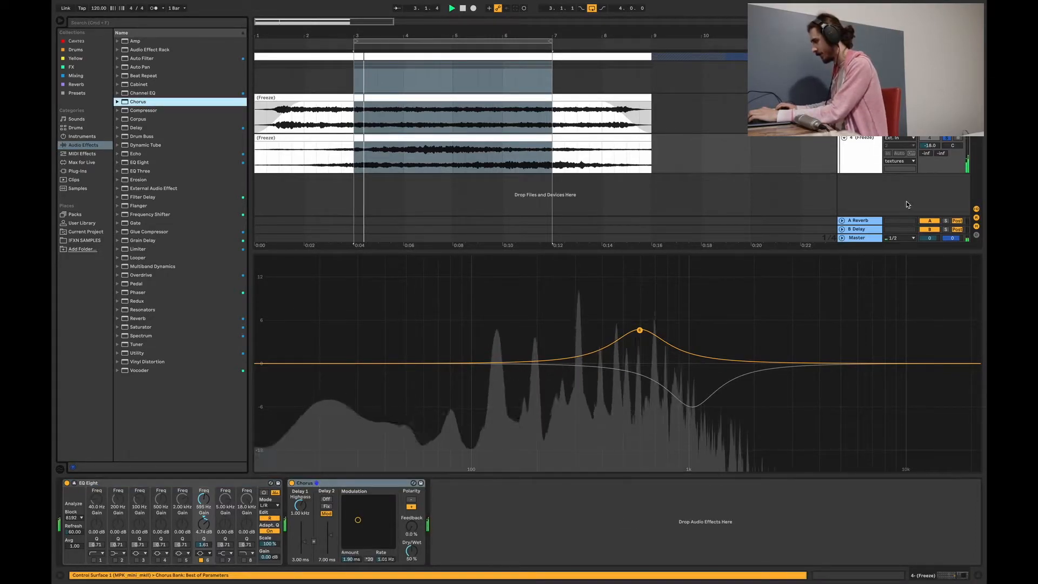
{"action": "left_click", "coordinate": [474, 469]}
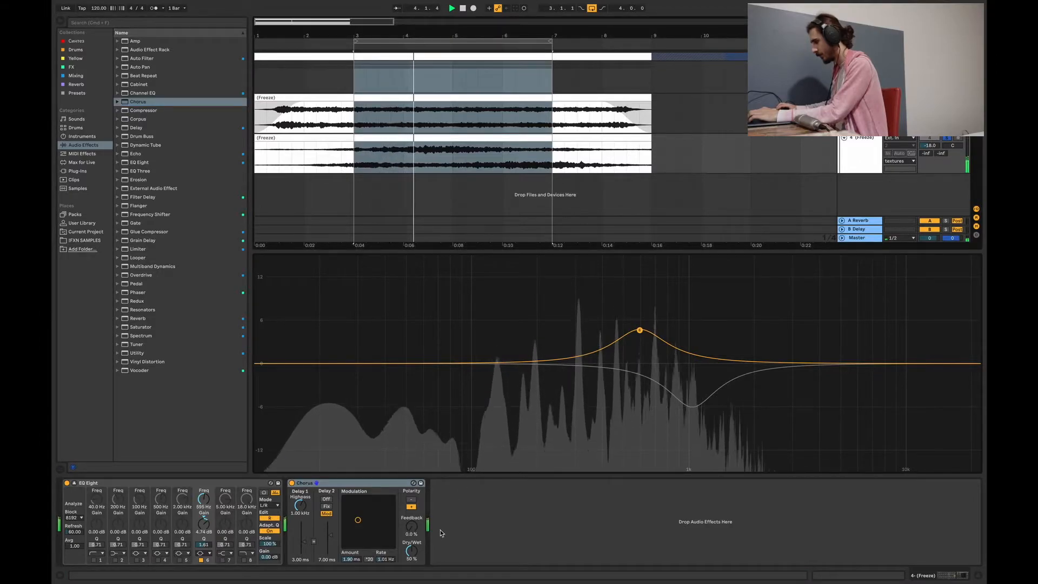
{"action": "mouse_move", "coordinate": [412, 526]}
{"action": "left_mouse_down"}
{"action": "mouse_move", "coordinate": [411, 513]}
{"action": "mouse_move", "coordinate": [411, 528]}
{"action": "left_mouse_up"}
{"action": "left_click_drag", "start_coordinate": [300, 506], "coordinate": [300, 501]}
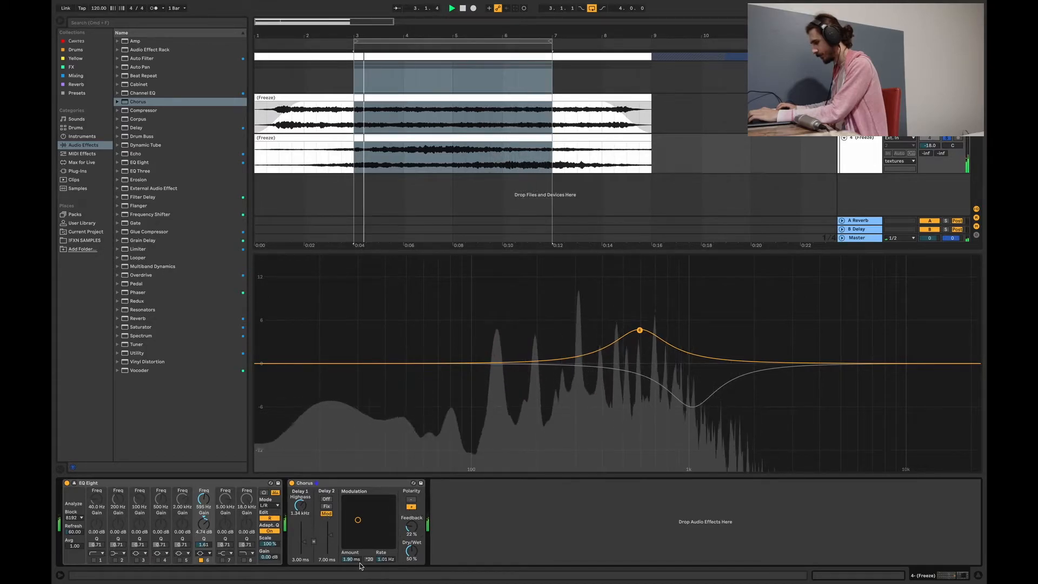
{"action": "left_click_drag", "start_coordinate": [385, 559], "coordinate": [355, 564]}
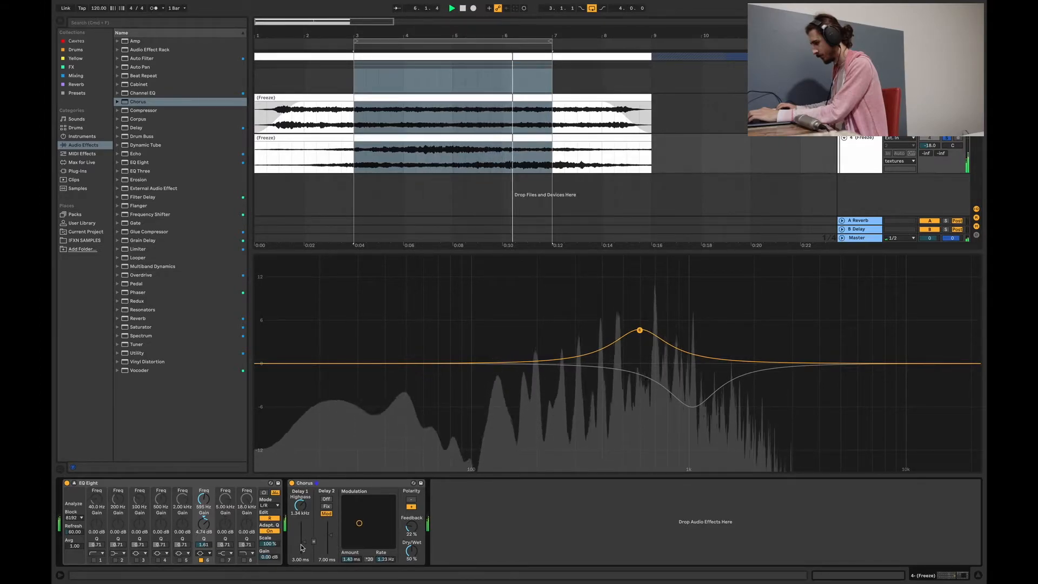
{"action": "left_click_drag", "start_coordinate": [304, 542], "coordinate": [304, 546]}
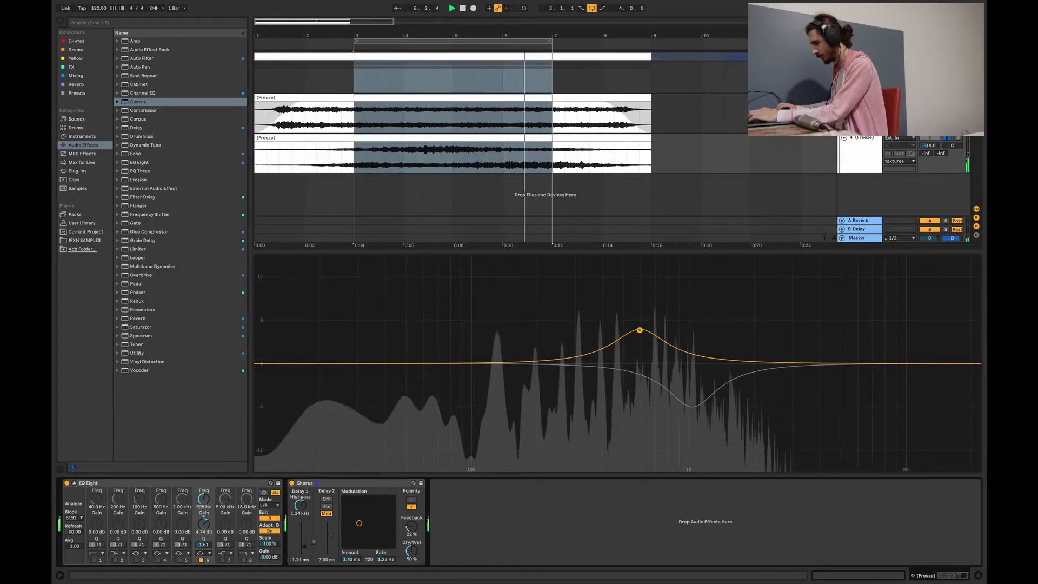
Step: Reorder the devices so EQ Eight follows the Chorus on the second texture track and the phaser on the first
{"action": "left_click", "coordinate": [198, 483]}
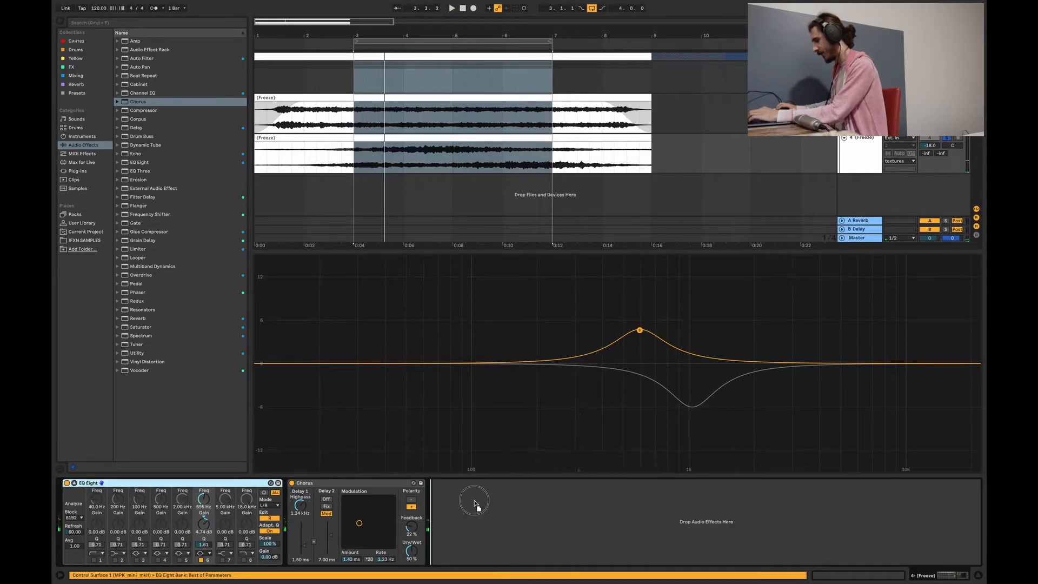
{"action": "left_click_drag", "start_coordinate": [475, 503], "coordinate": [470, 497]}
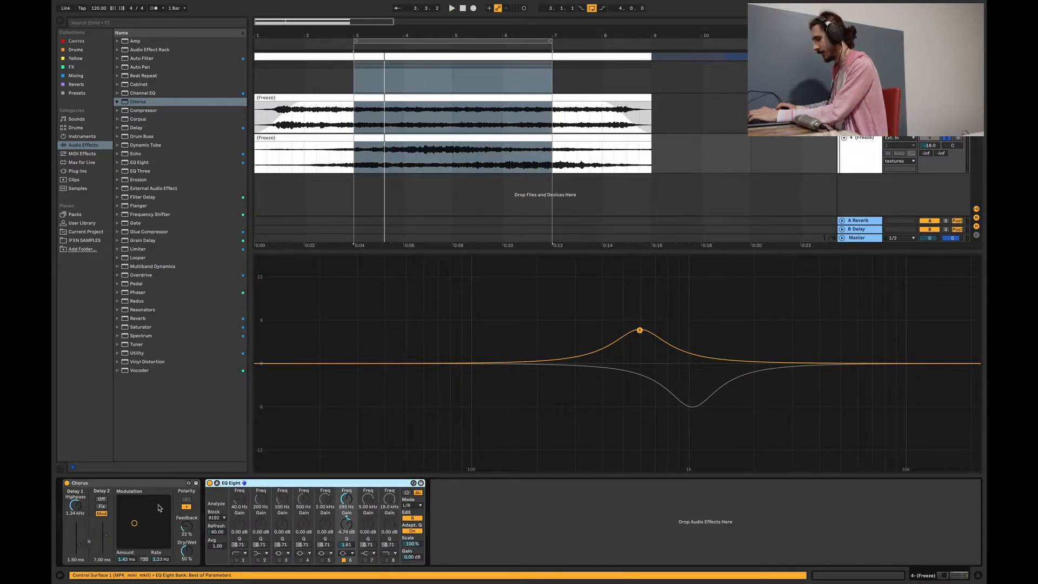
{"action": "left_click", "coordinate": [859, 111]}
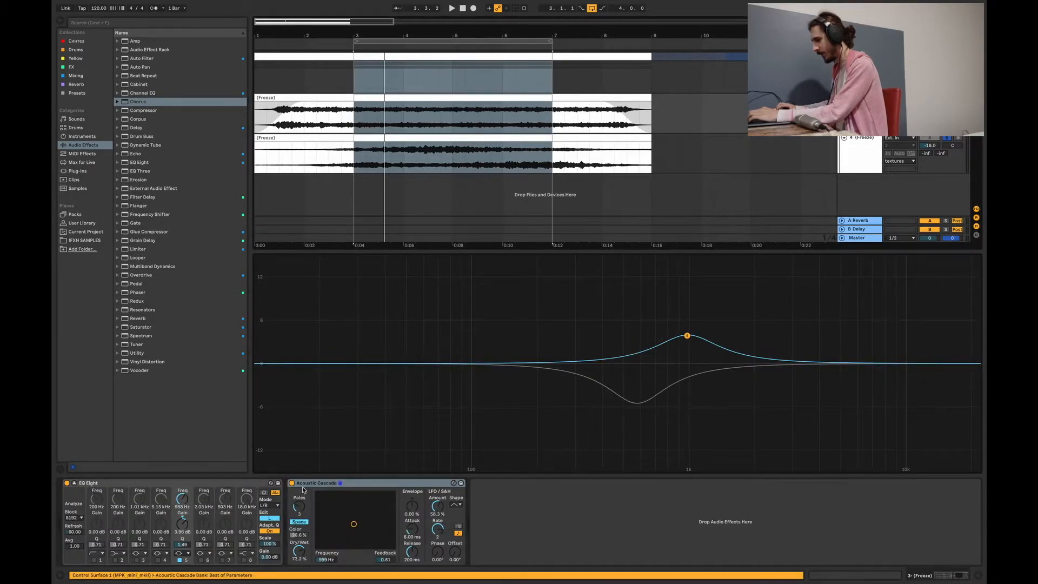
{"action": "left_click_drag", "start_coordinate": [197, 484], "coordinate": [510, 501]}
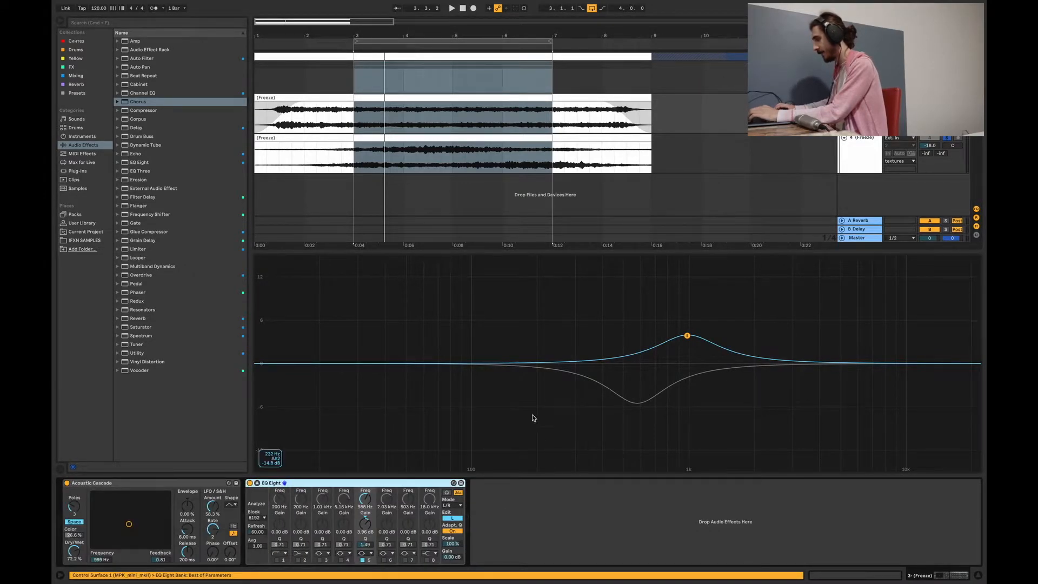
Step: Lower the phaser's Dry/Wet to 47.6% and the Chorus's Dry/Wet to 36% while the loop plays
{"action": "left_click", "coordinate": [356, 165]}
{"action": "key", "text": "space"}
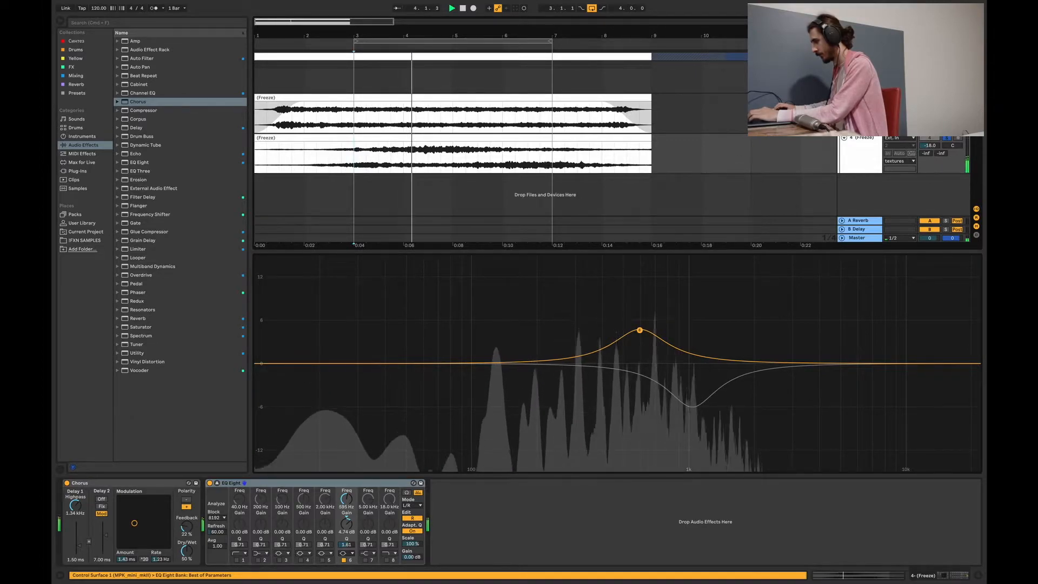
{"action": "left_click", "coordinate": [357, 123]}
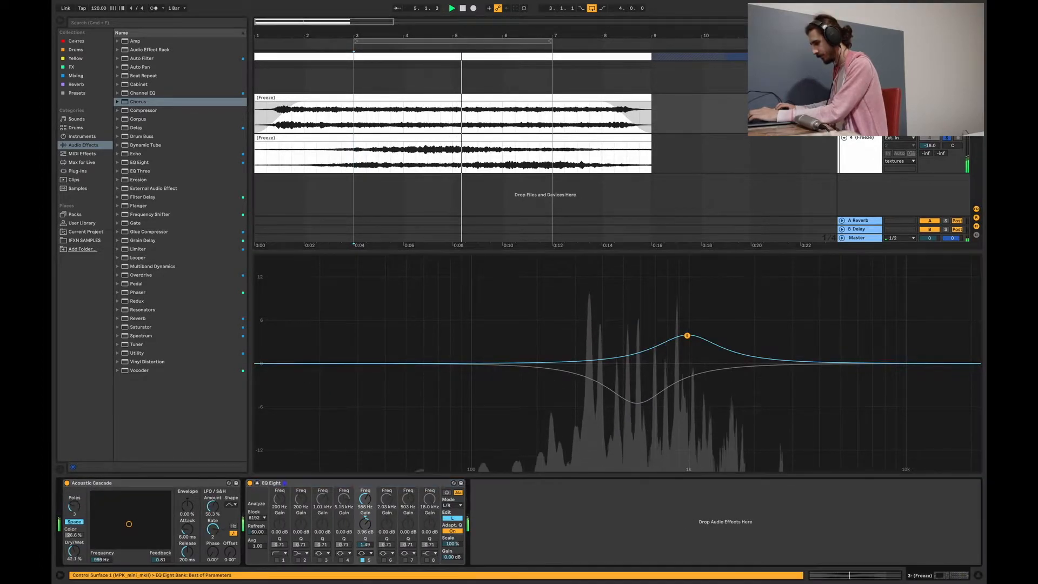
{"action": "left_click", "coordinate": [857, 157]}
{"action": "left_click_drag", "start_coordinate": [188, 549], "coordinate": [188, 561]}
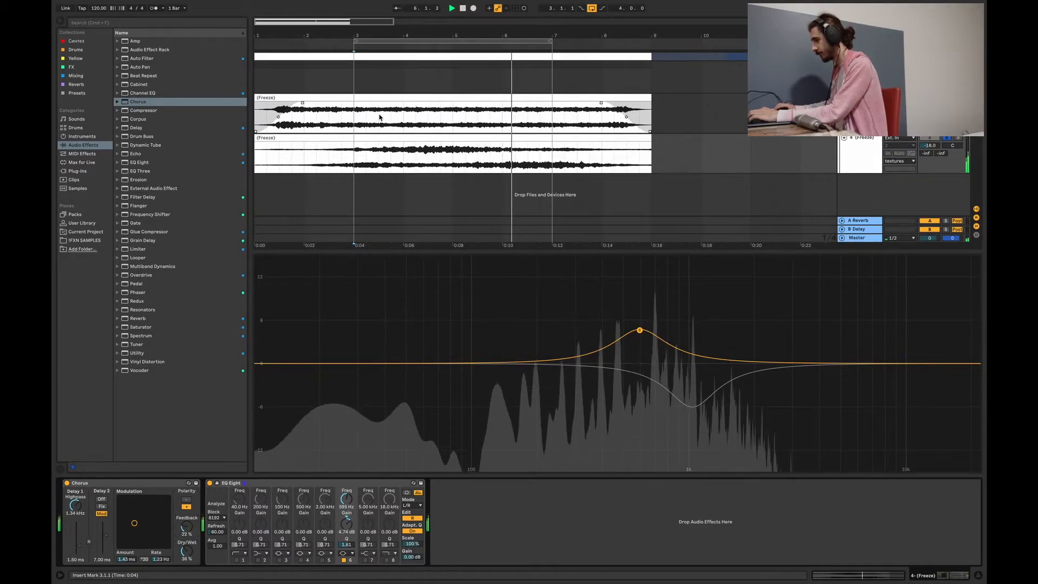
Step: Extend the loop over the full eight bars, from bar 1 to bar 9, and stop playback
{"action": "left_click", "coordinate": [347, 80]}
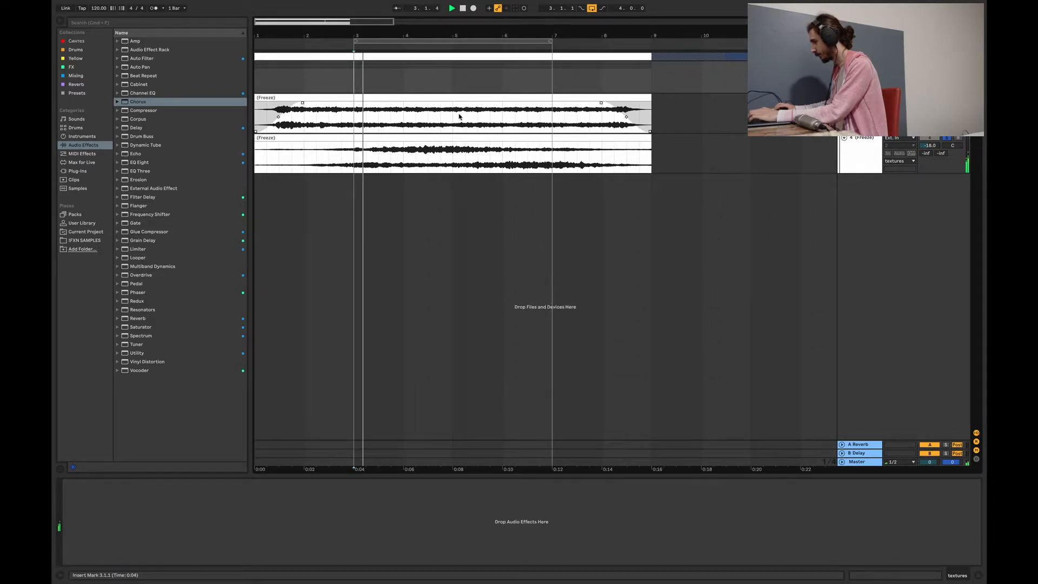
{"action": "left_click_drag", "start_coordinate": [551, 41], "coordinate": [651, 40]}
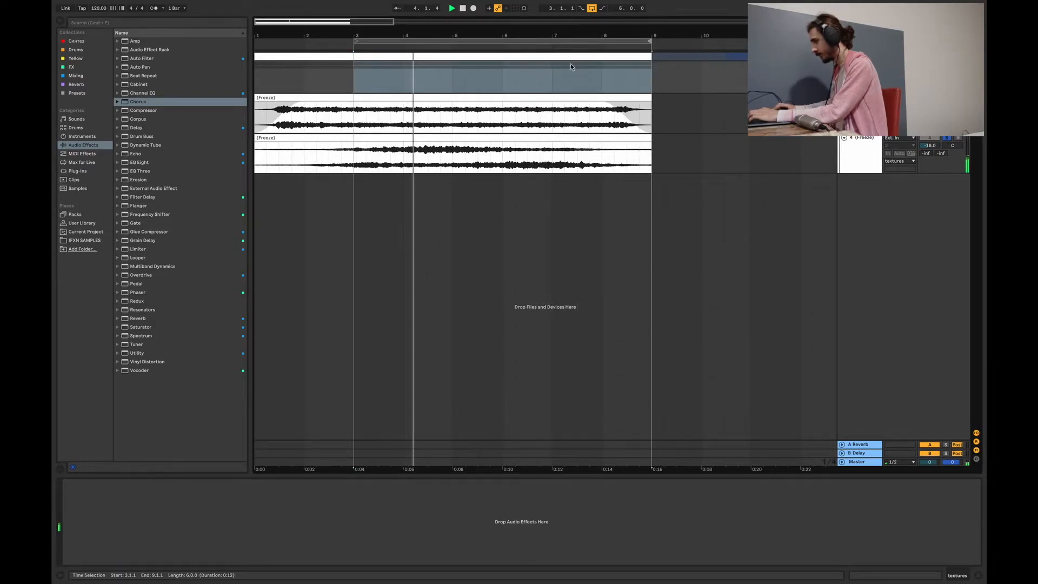
{"action": "left_click_drag", "start_coordinate": [353, 38], "coordinate": [256, 37]}
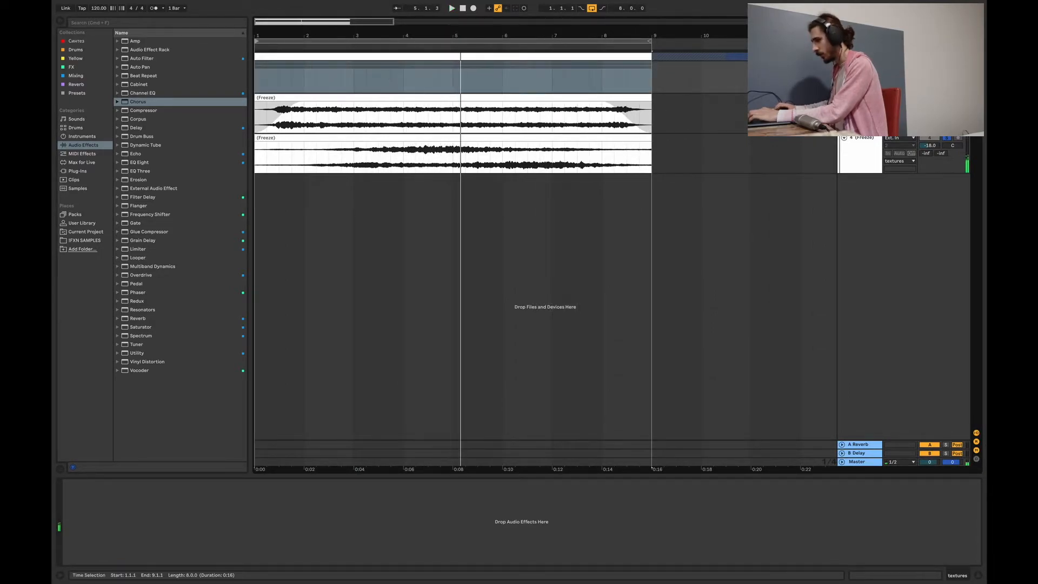
Step: Add the Grain Delay preset Bubbles after the EQ Eight on the first texture track
{"action": "left_click", "coordinate": [859, 98]}
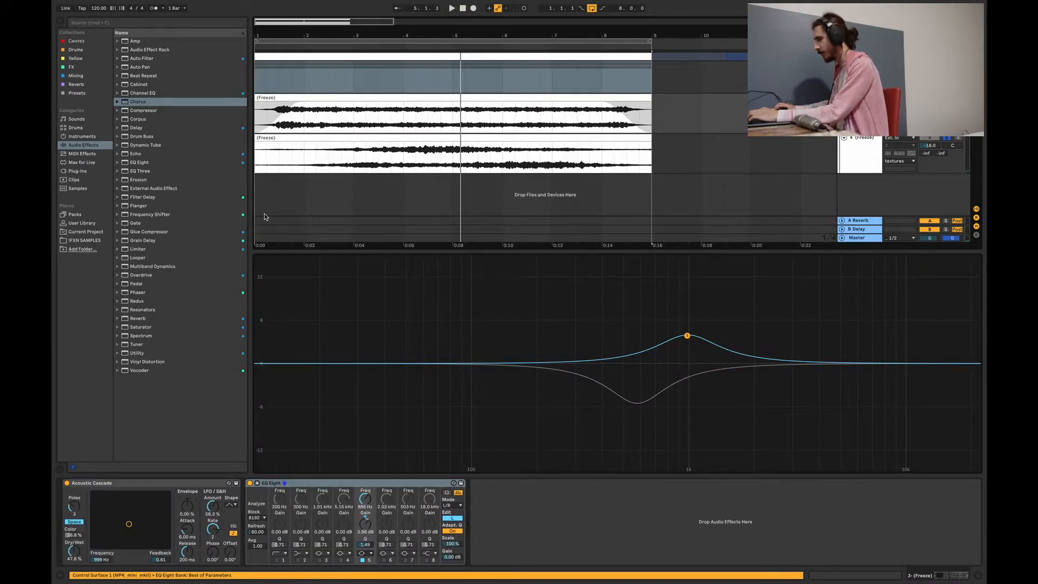
{"action": "left_click", "coordinate": [855, 159]}
{"action": "left_click", "coordinate": [859, 105]}
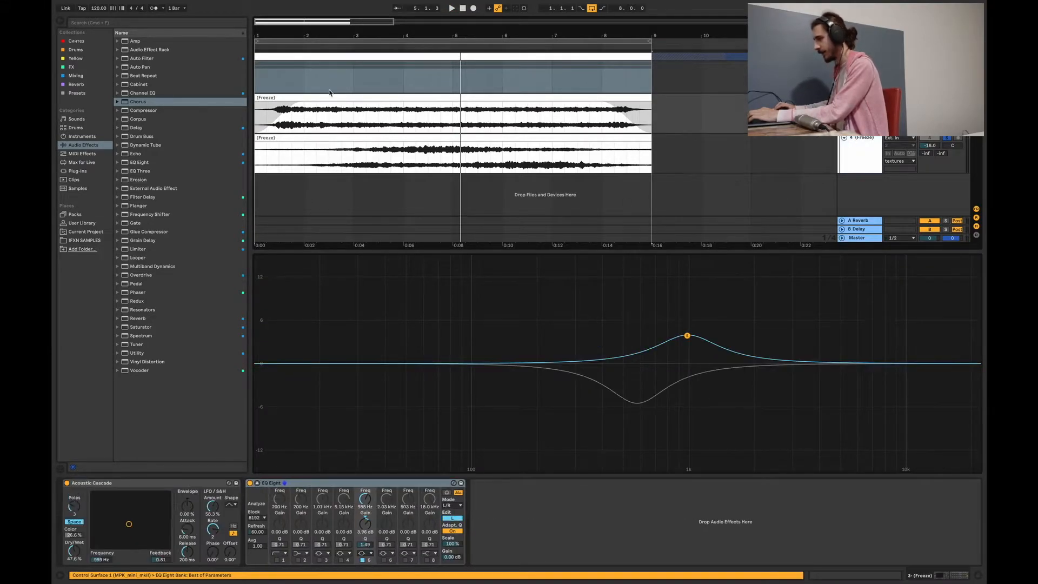
{"action": "left_click", "coordinate": [63, 67]}
{"action": "left_click", "coordinate": [118, 68]}
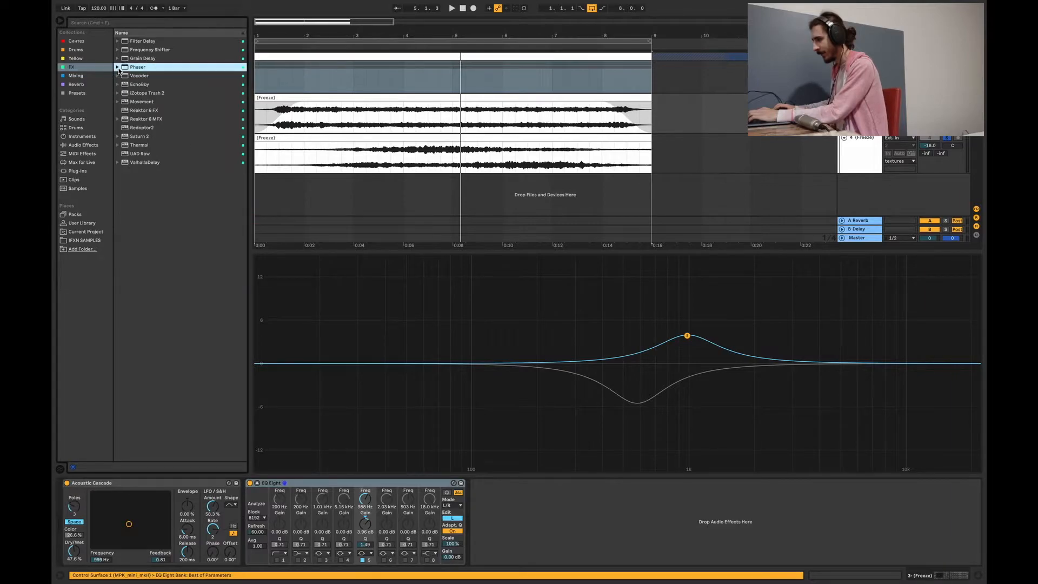
{"action": "left_click", "coordinate": [118, 59]}
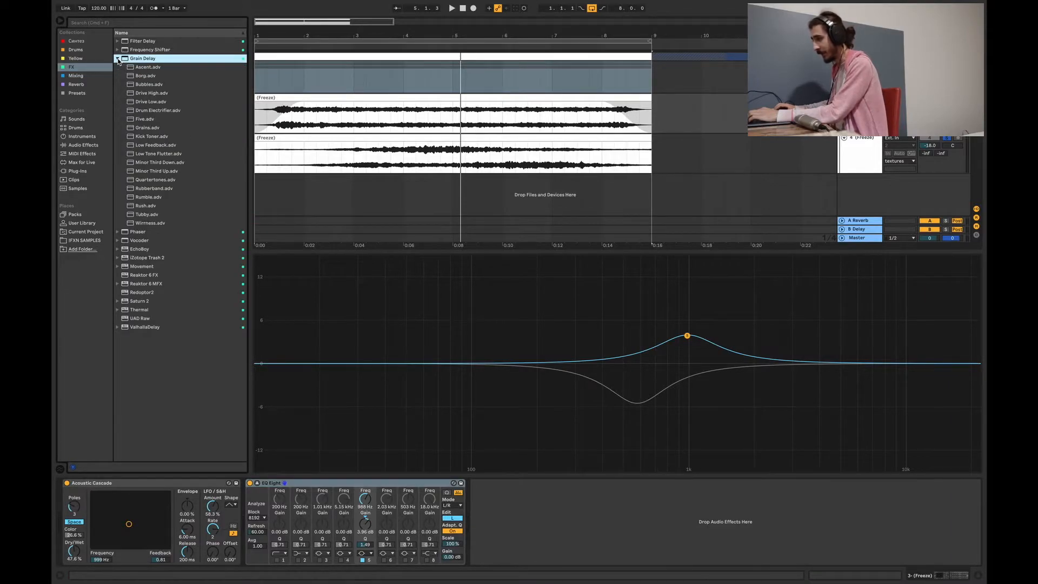
{"action": "left_click_drag", "start_coordinate": [154, 87], "coordinate": [215, 163]}
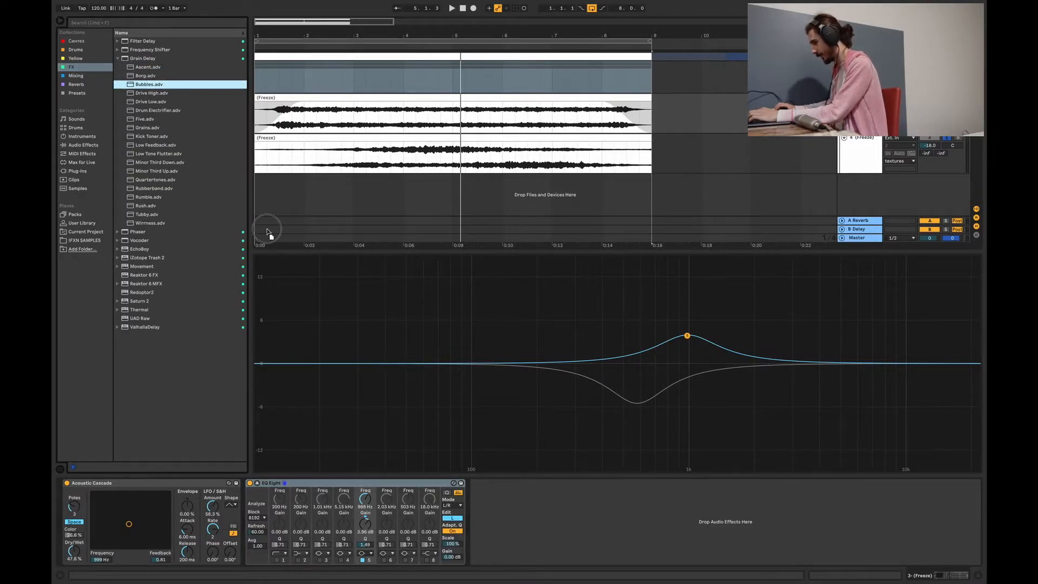
{"action": "left_click_drag", "start_coordinate": [524, 530], "coordinate": [537, 499]}
{"action": "left_click", "coordinate": [844, 157]}
{"action": "left_click", "coordinate": [868, 122]}
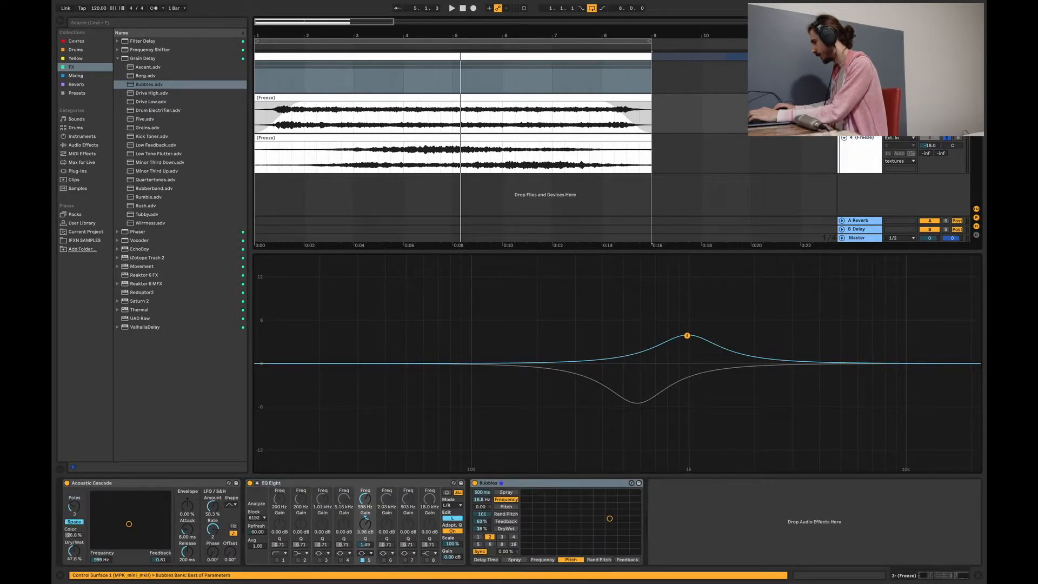
Step: Audition the Bubbles Grain Delay in the loop and remove it from the first texture track
{"action": "key", "text": "space"}
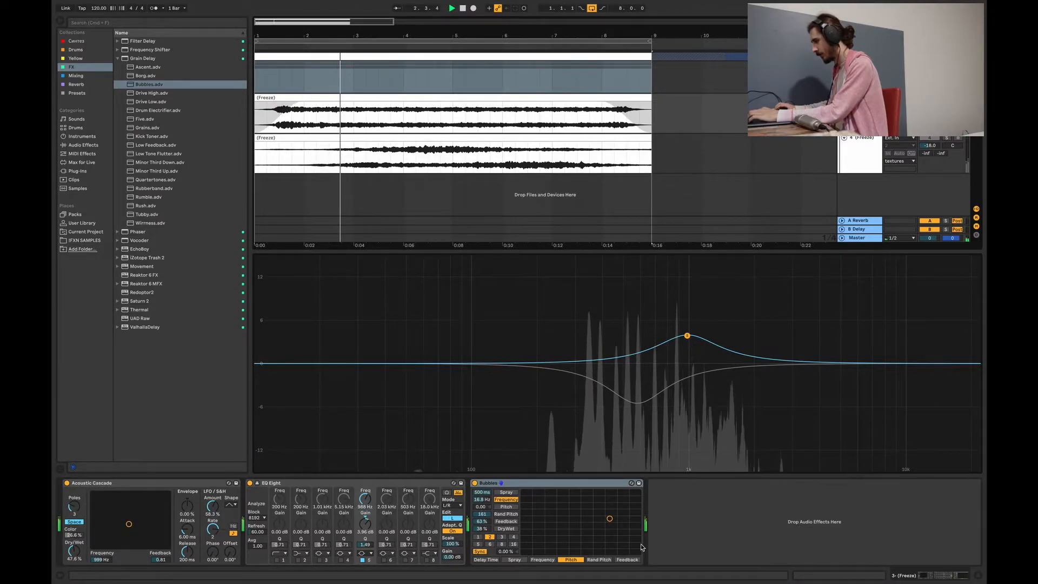
{"action": "left_click", "coordinate": [566, 482]}
{"action": "key", "text": "q"}
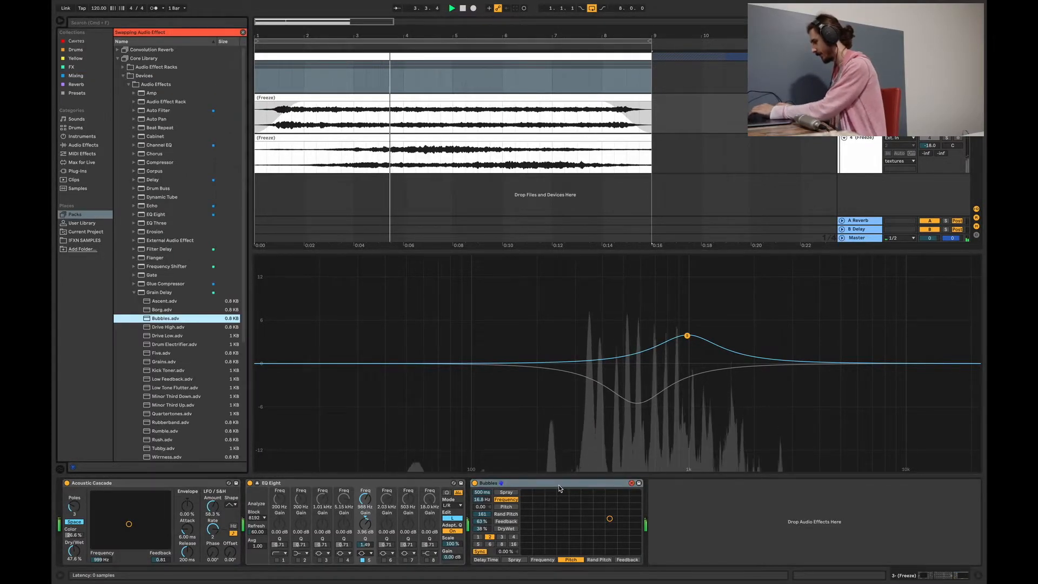
{"action": "key", "text": "Delete"}
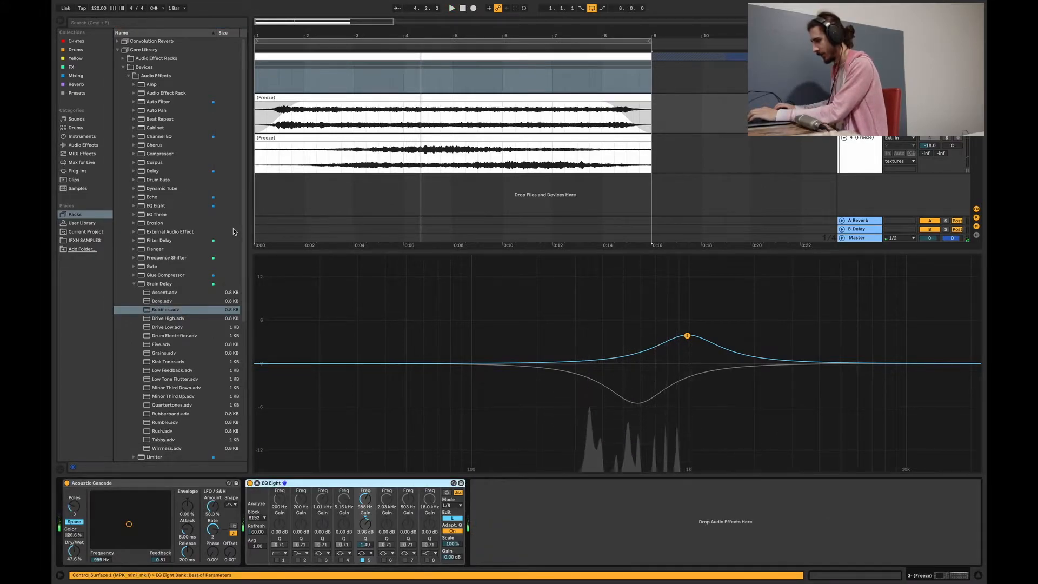
Step: Try the Grain Delay preset Grains after the EQ Eight on the first texture track and remove it
{"action": "left_click_drag", "start_coordinate": [249, 265], "coordinate": [250, 314]}
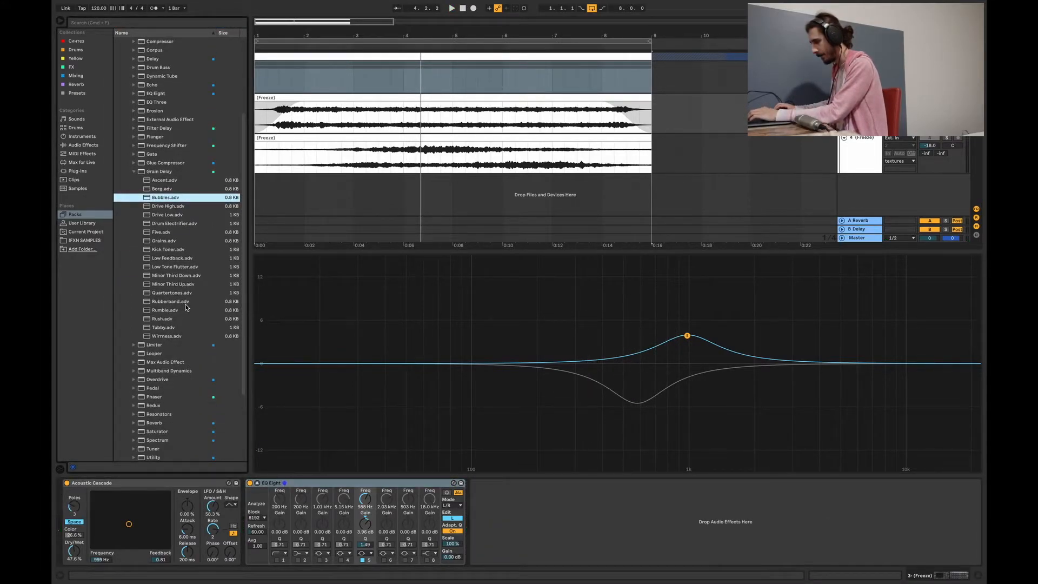
{"action": "double_click", "coordinate": [164, 242]}
{"action": "key", "text": "space"}
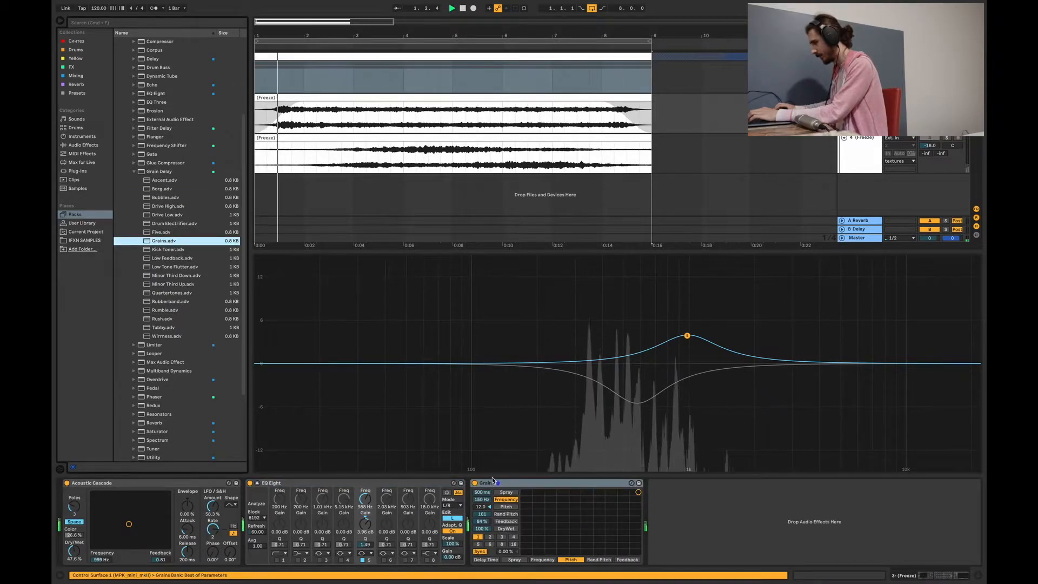
{"action": "left_click", "coordinate": [533, 484]}
{"action": "key", "text": "Delete"}
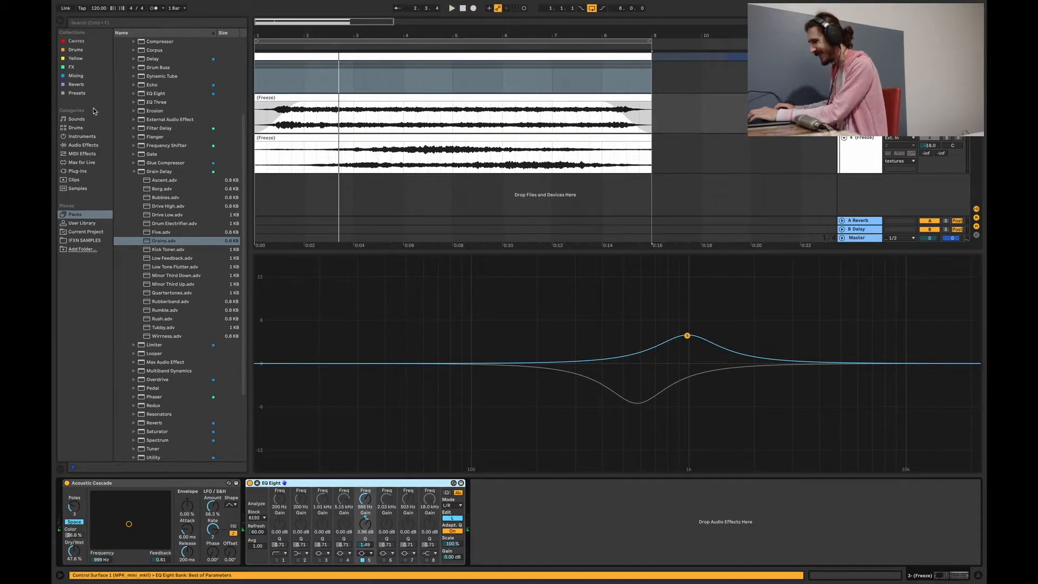
Step: Add EchoBoy from the FX collection after the EQ Eight on the first texture track
{"action": "left_click", "coordinate": [82, 71]}
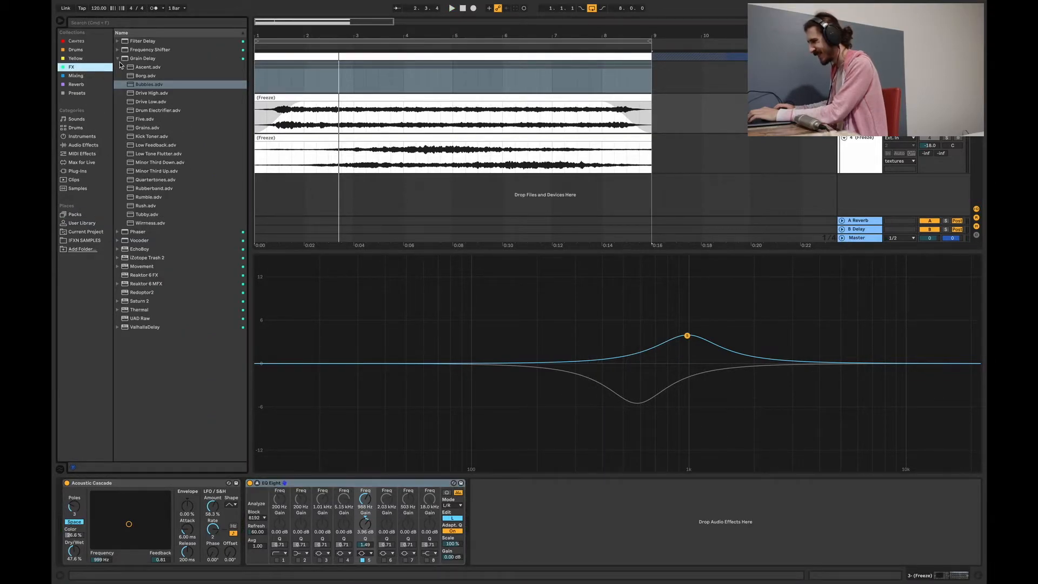
{"action": "left_click", "coordinate": [118, 58]}
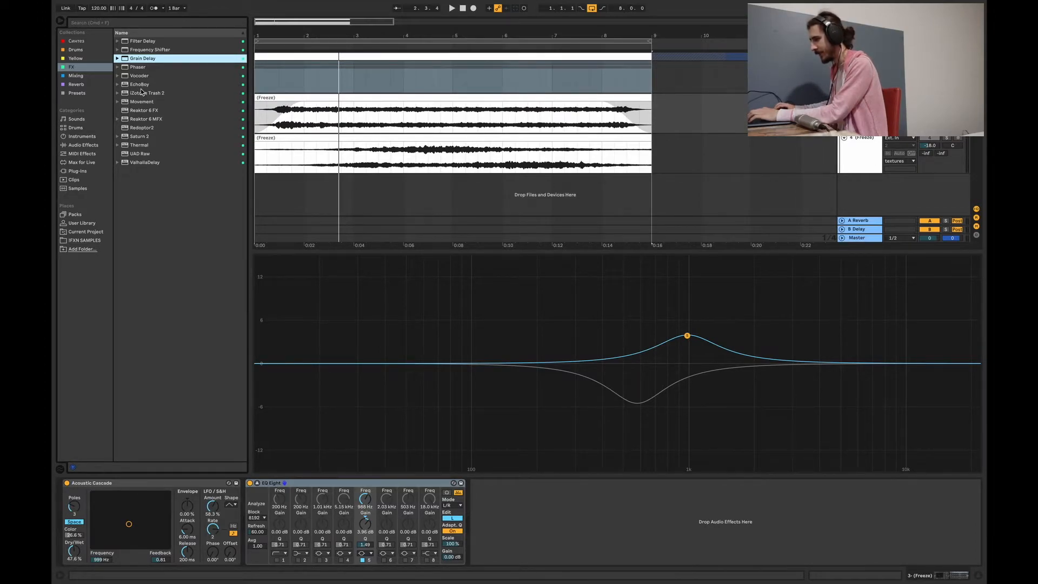
{"action": "left_click_drag", "start_coordinate": [142, 84], "coordinate": [305, 171]}
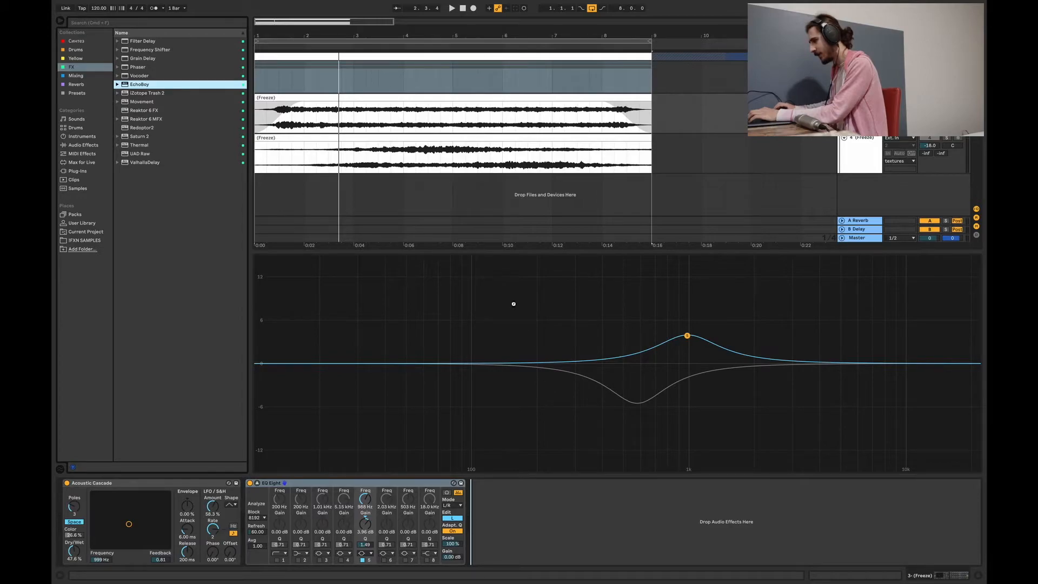
{"action": "left_click_drag", "start_coordinate": [511, 303], "coordinate": [486, 288]}
{"action": "left_click_drag", "start_coordinate": [423, 165], "coordinate": [529, 214]}
Step: Audition EchoBoy's Reverbs & Spaces presets Ambients Echoes and CaveEcho while the loop plays
{"action": "left_click", "coordinate": [394, 219]}
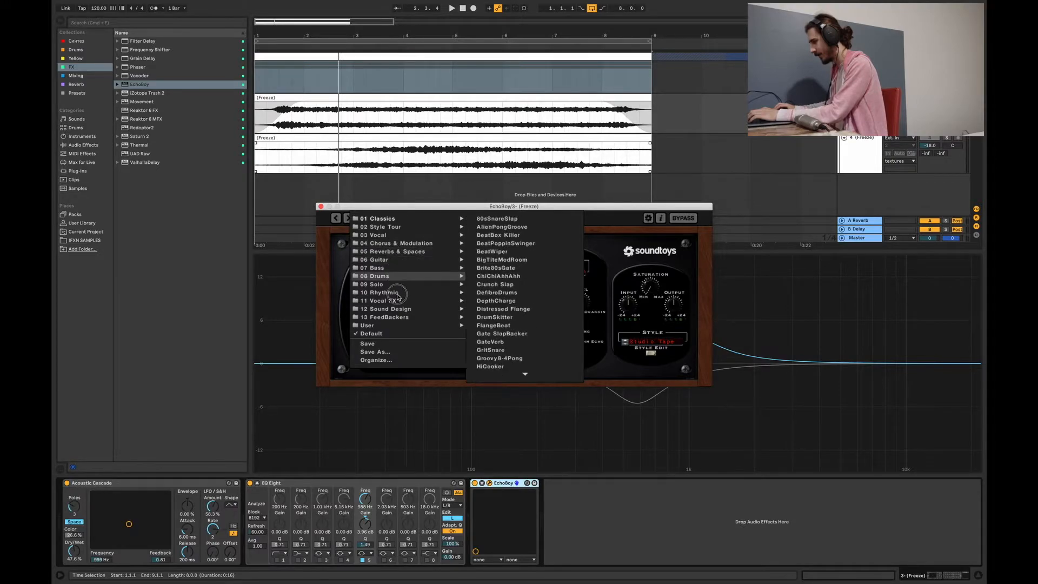
{"action": "mouse_move", "coordinate": [396, 302]}
{"action": "mouse_move", "coordinate": [396, 258]}
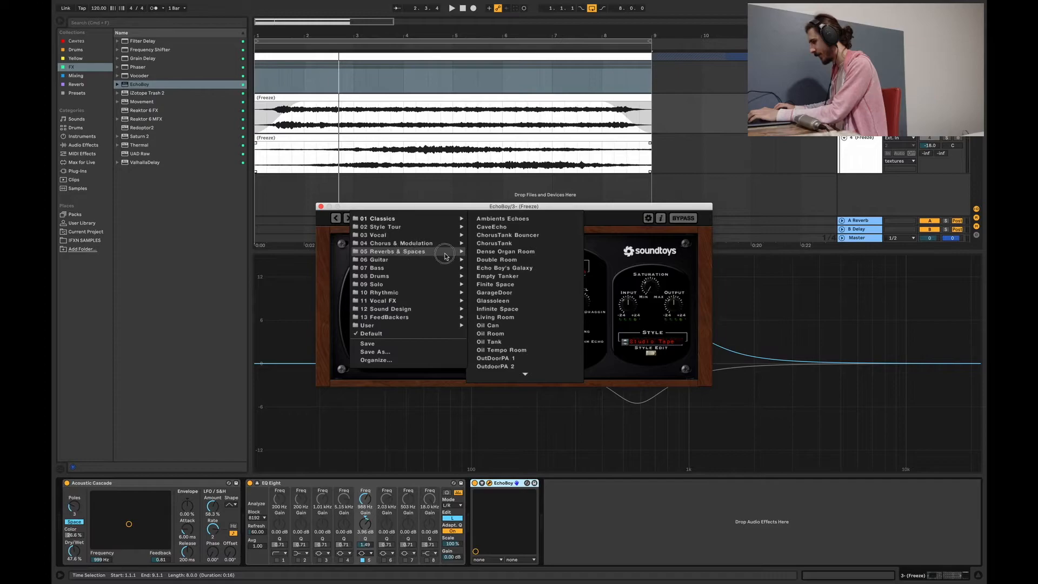
{"action": "left_click", "coordinate": [503, 218]}
{"action": "key", "text": "space"}
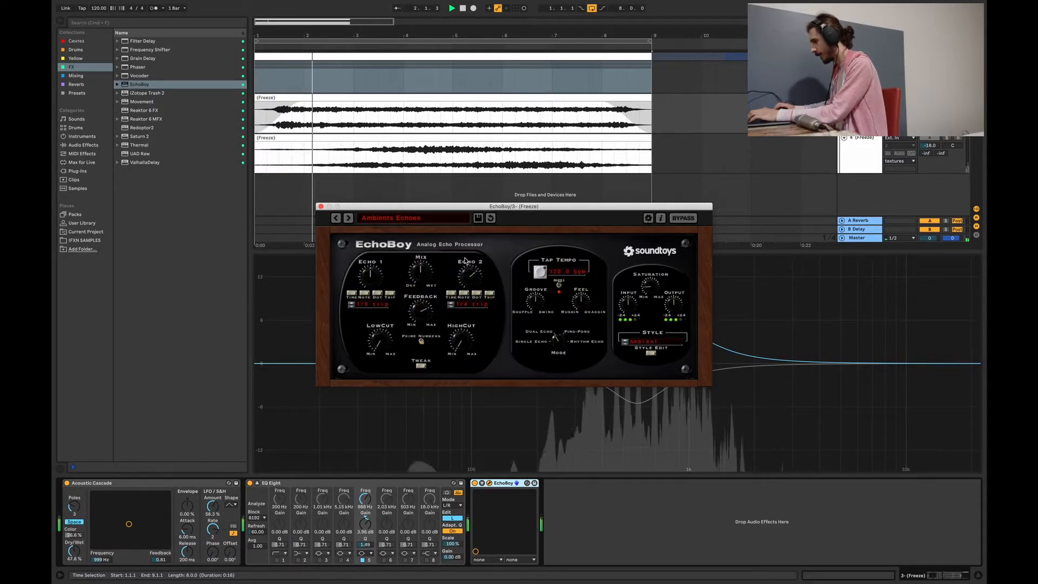
{"action": "left_click", "coordinate": [349, 218]}
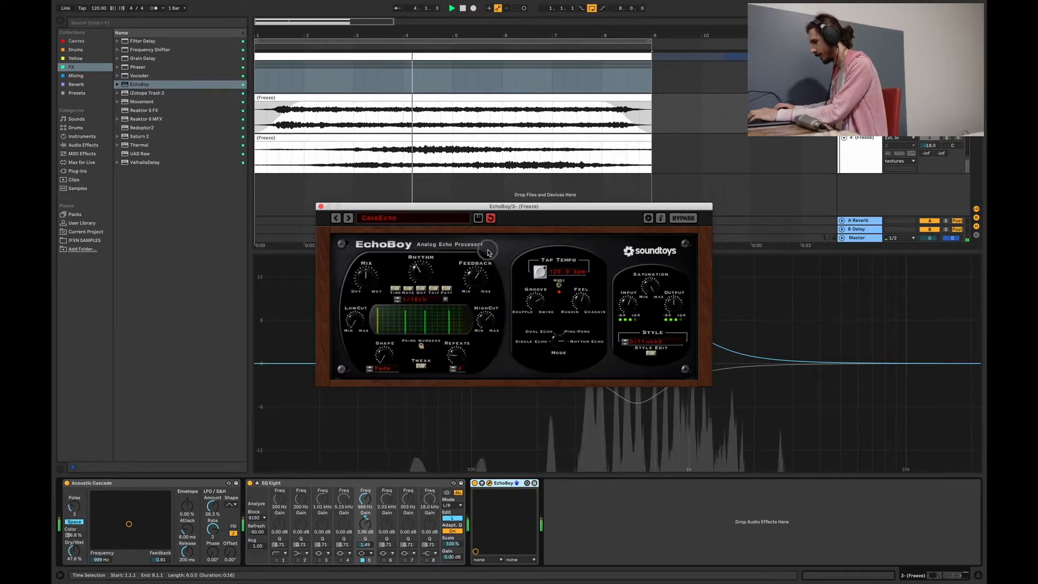
Step: Move EchoBoy between the phaser and the EQ Eight, and switch it to the preset ChorusTank Bouncer
{"action": "left_click_drag", "start_coordinate": [503, 483], "coordinate": [318, 486]}
{"action": "left_click", "coordinate": [335, 218]}
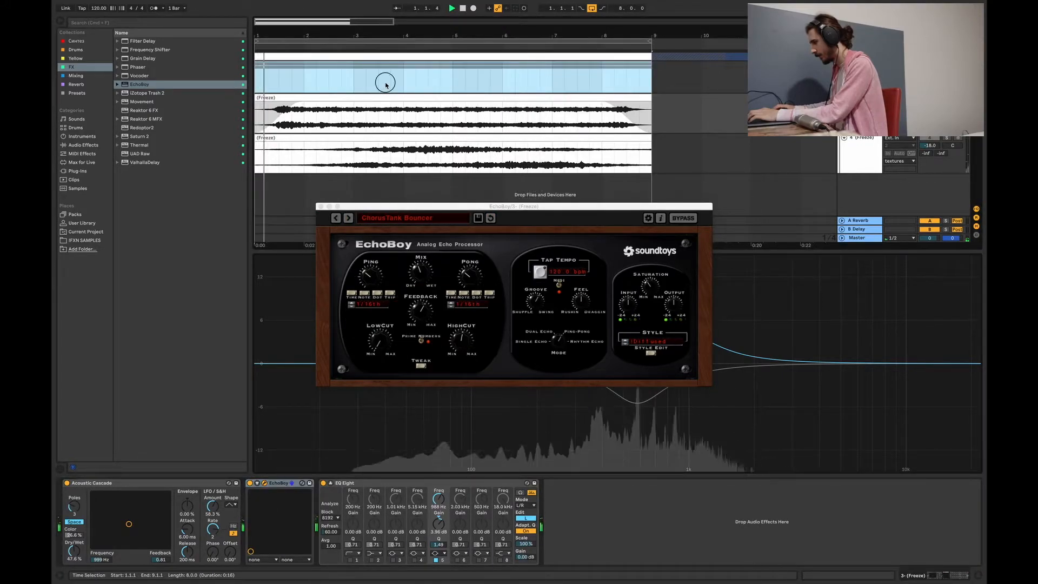
{"action": "left_click", "coordinate": [391, 78]}
{"action": "left_click", "coordinate": [859, 111]}
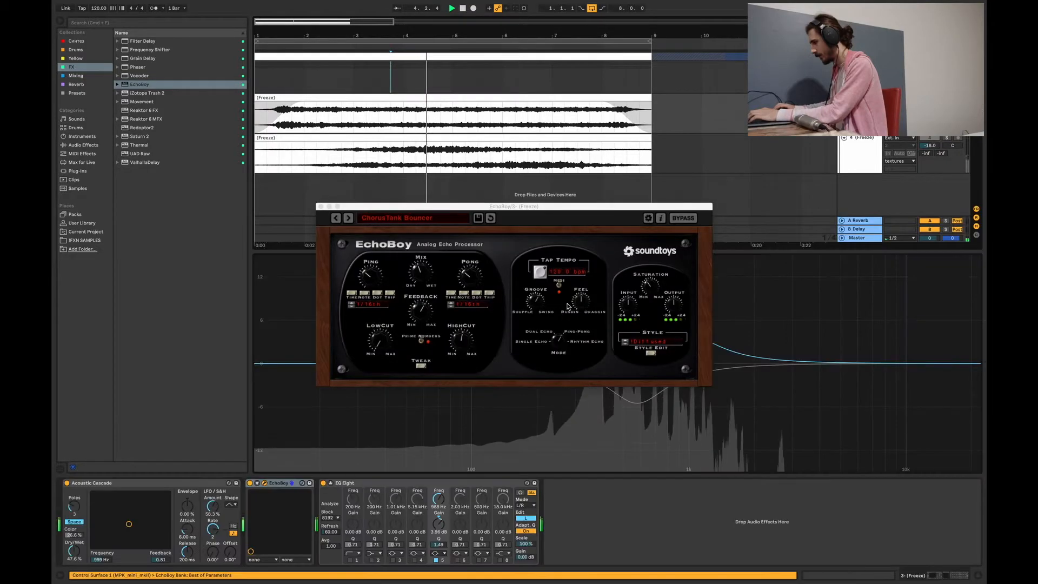
Step: Try a higher low cut on ChorusTank Bouncer, and switch EchoBoy to the preset Double Room with the loop playing
{"action": "left_click", "coordinate": [383, 315]}
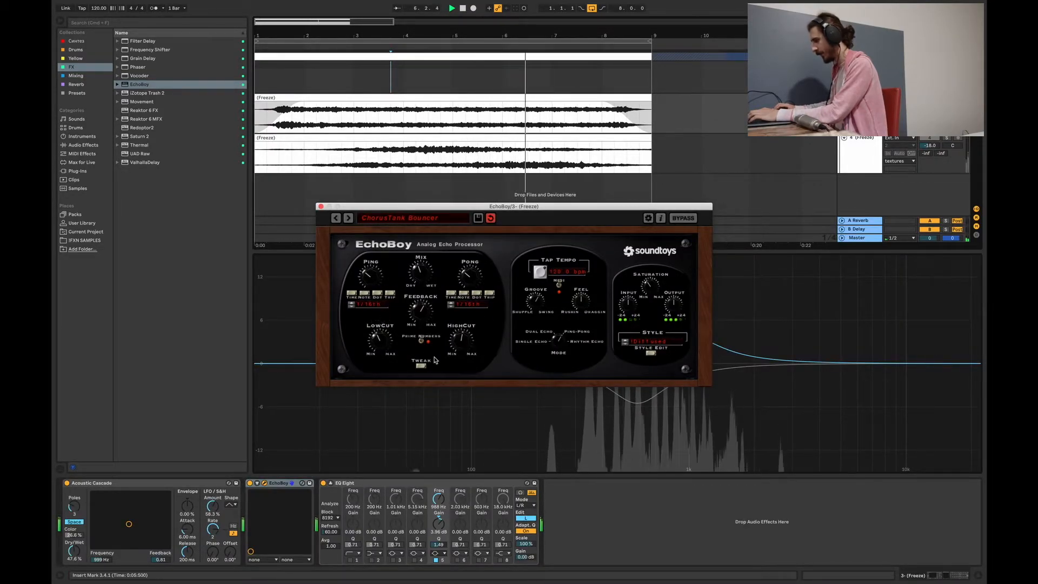
{"action": "left_click_drag", "start_coordinate": [423, 320], "coordinate": [424, 351]}
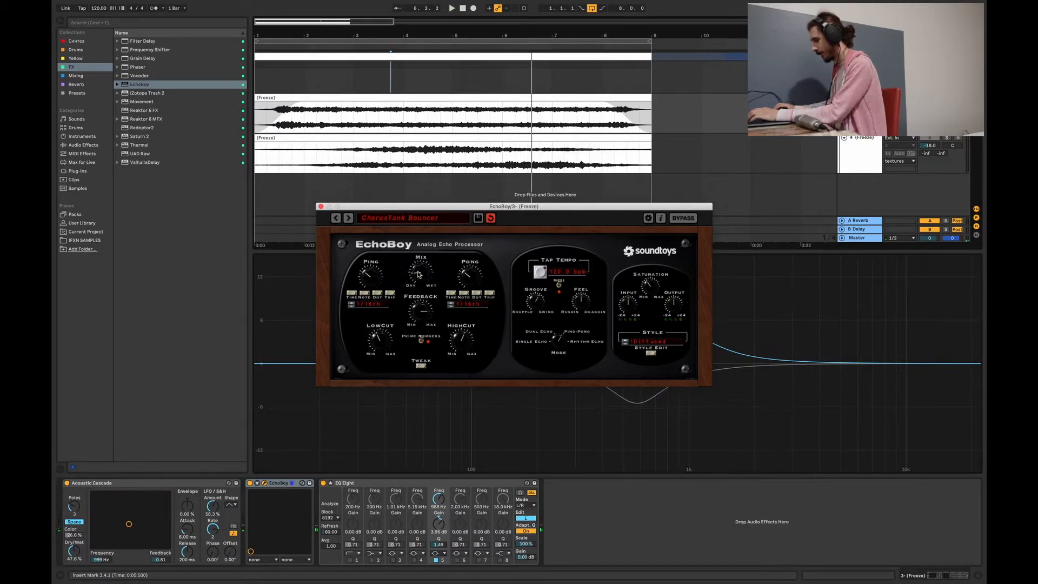
{"action": "left_click", "coordinate": [348, 218]}
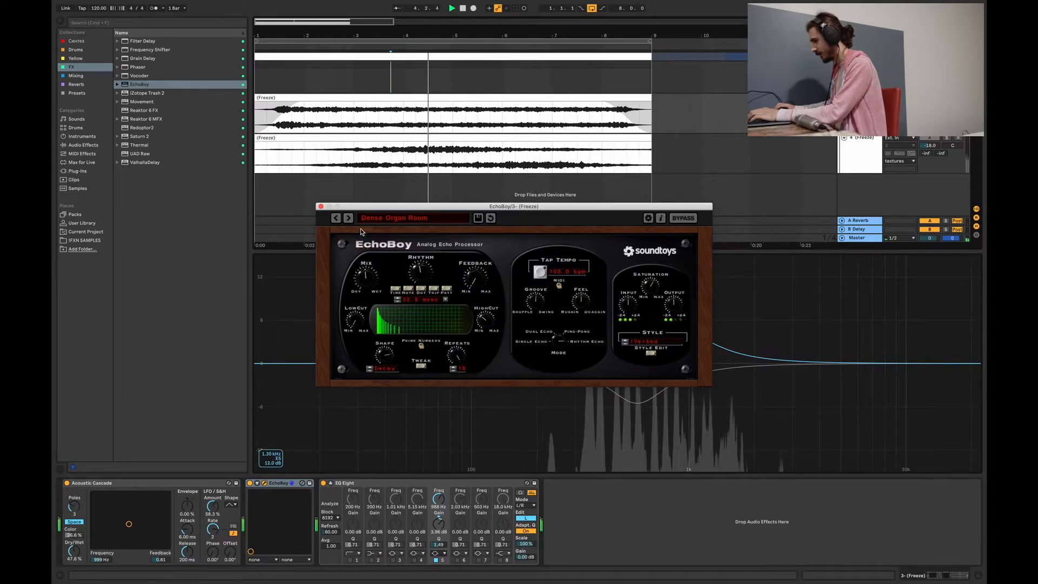
{"action": "left_click", "coordinate": [349, 218]}
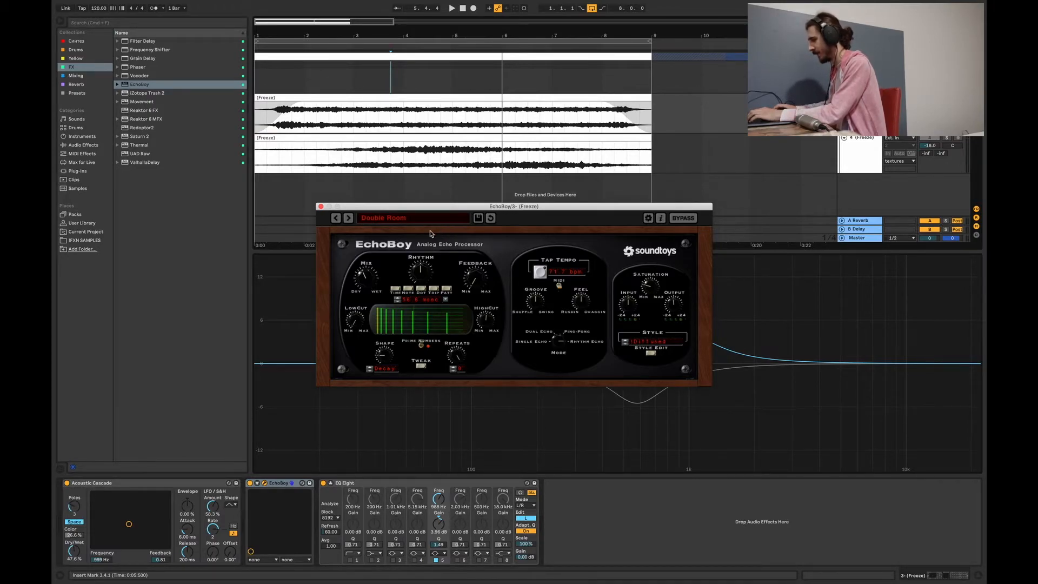
{"action": "left_click_drag", "start_coordinate": [404, 211], "coordinate": [419, 226]}
{"action": "key", "text": "space"}
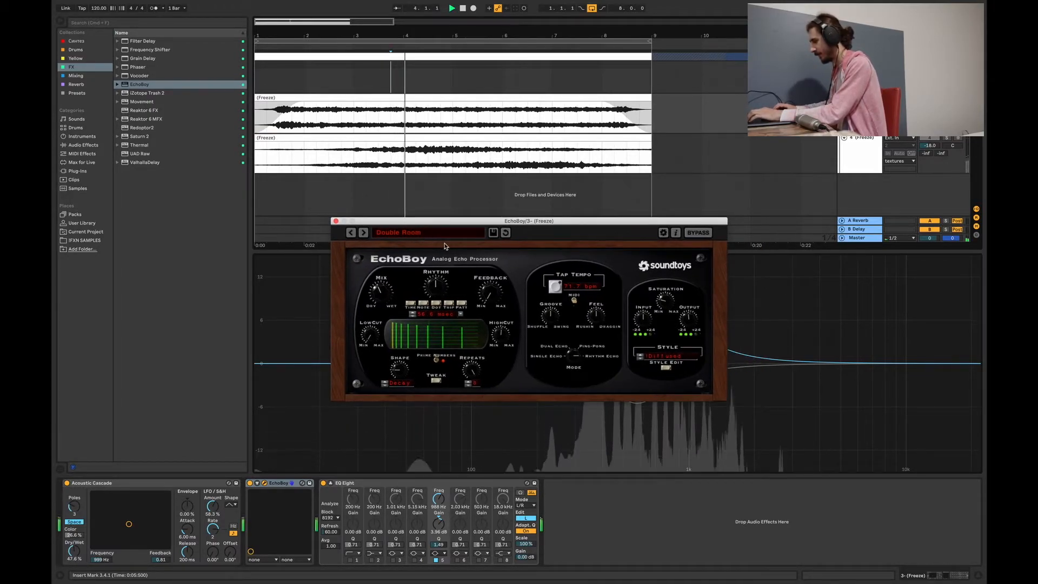
Step: Raise the mix, low cut and feedback of EchoBoy's Double Room preset, stop playback and close the plug-in window
{"action": "left_click_drag", "start_coordinate": [381, 292], "coordinate": [379, 283]}
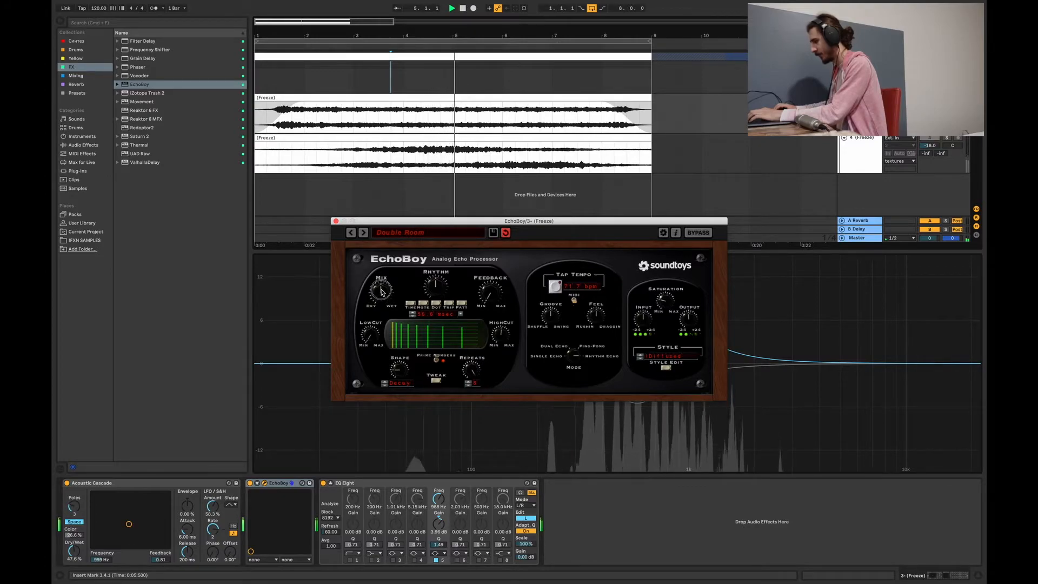
{"action": "left_click_drag", "start_coordinate": [375, 338], "coordinate": [398, 341]}
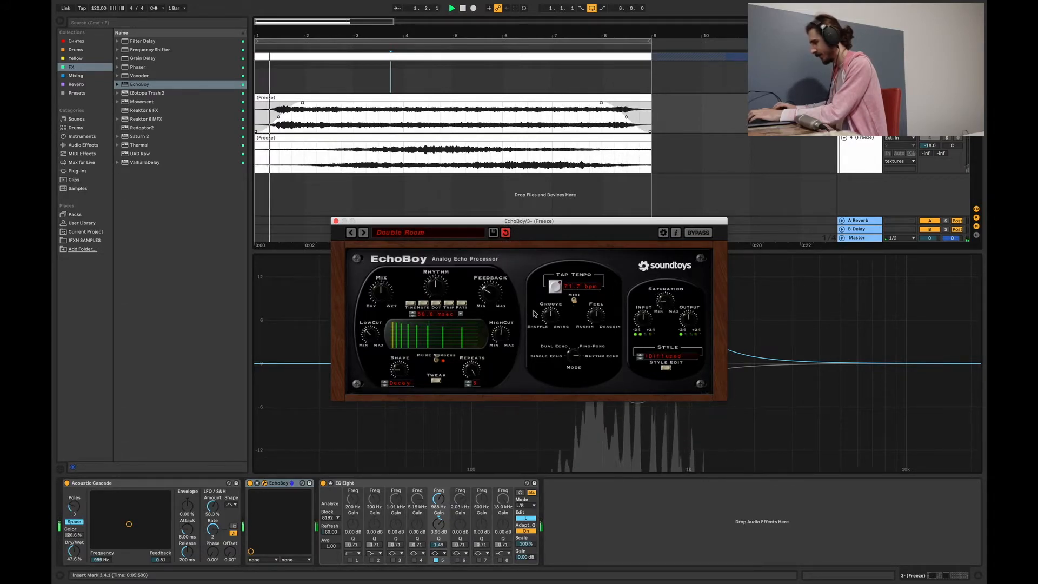
{"action": "key", "text": "space"}
{"action": "left_click", "coordinate": [335, 221]}
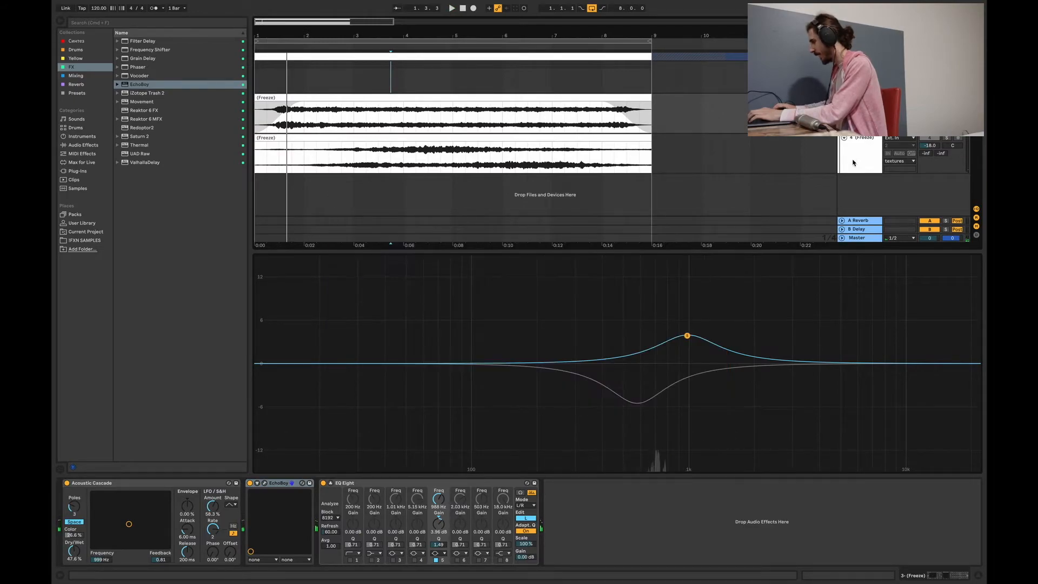
Step: Insert the ValhallaDelay Audio Unit between the Chorus and the EQ Eight on the second texture track
{"action": "left_click", "coordinate": [850, 158]}
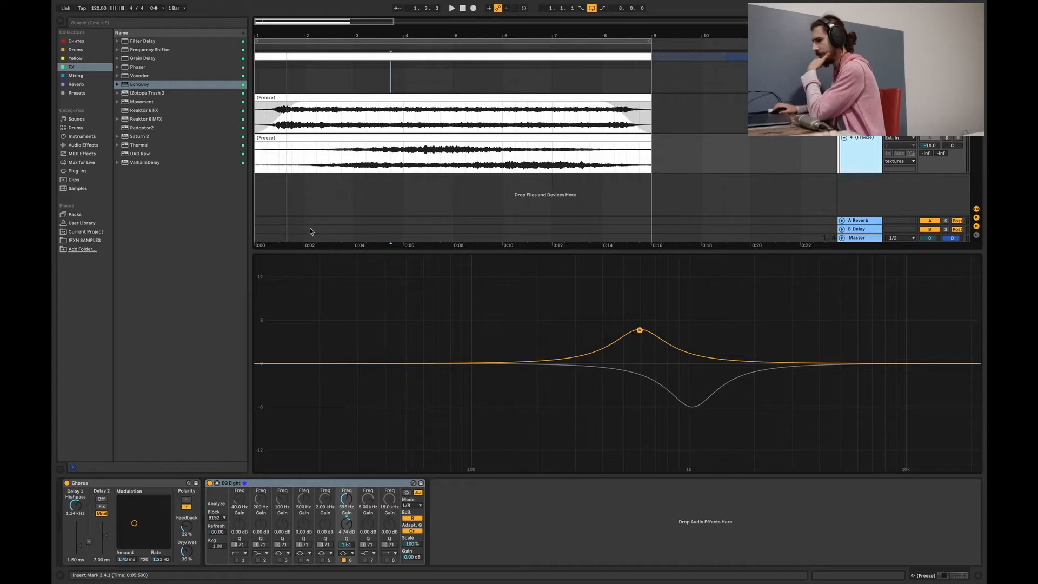
{"action": "left_click", "coordinate": [84, 172]}
{"action": "left_click", "coordinate": [118, 59]}
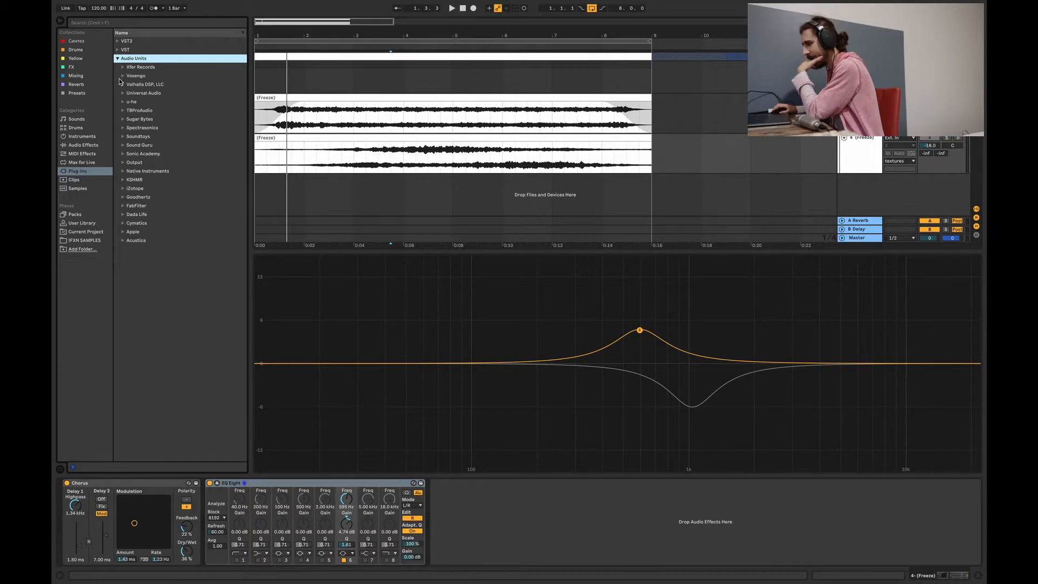
{"action": "left_click", "coordinate": [122, 85]}
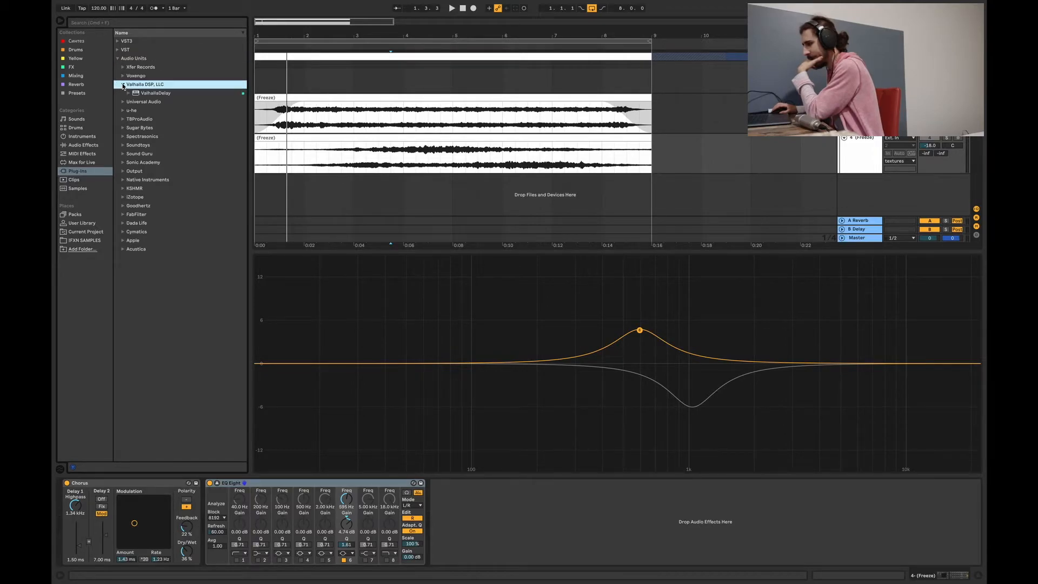
{"action": "left_click", "coordinate": [863, 153]}
{"action": "left_click", "coordinate": [946, 139]}
{"action": "mouse_move", "coordinate": [161, 95]}
{"action": "left_mouse_down"}
{"action": "mouse_move", "coordinate": [458, 473]}
{"action": "mouse_move", "coordinate": [276, 520]}
{"action": "mouse_move", "coordinate": [244, 511]}
{"action": "left_mouse_up"}
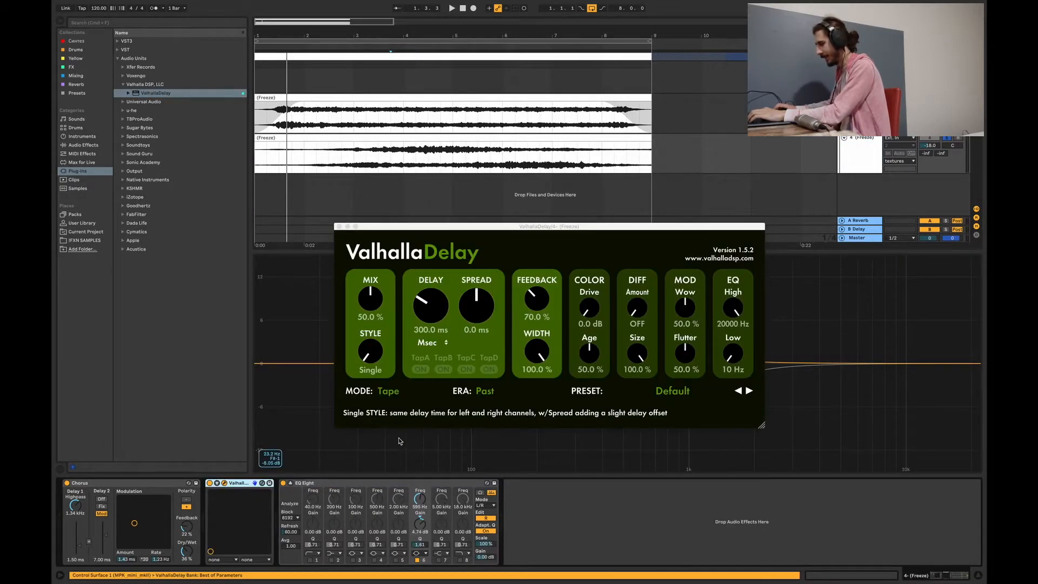
Step: Audition ValhallaDelay's Guitar reverb preset BBD-SuperVerb over the loop, and switch to the preset DIGITAL-A Forest Verb
{"action": "left_click", "coordinate": [658, 392]}
{"action": "mouse_move", "coordinate": [636, 476]}
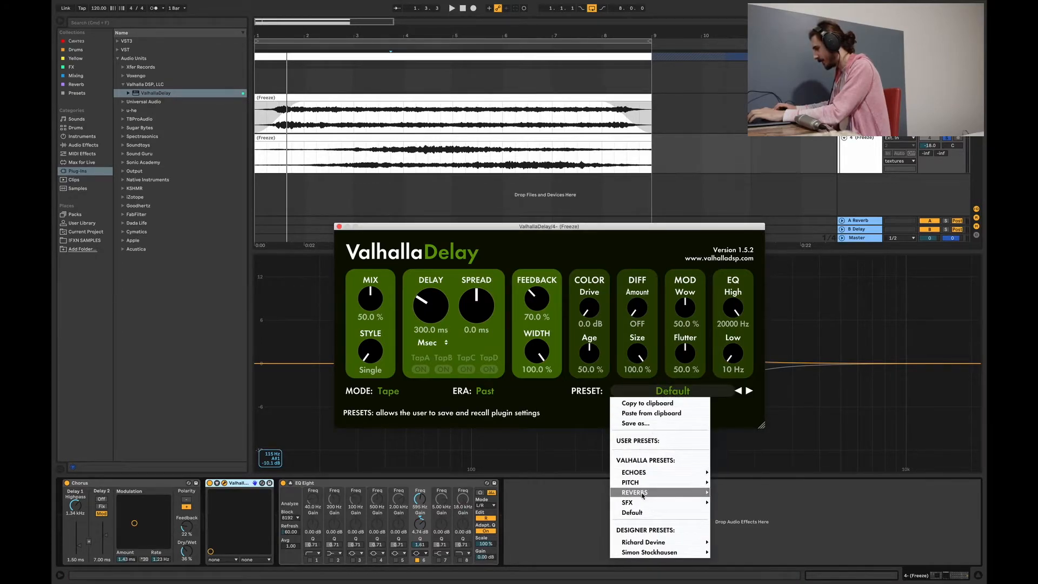
{"action": "mouse_move", "coordinate": [671, 492]}
{"action": "mouse_move", "coordinate": [729, 496]}
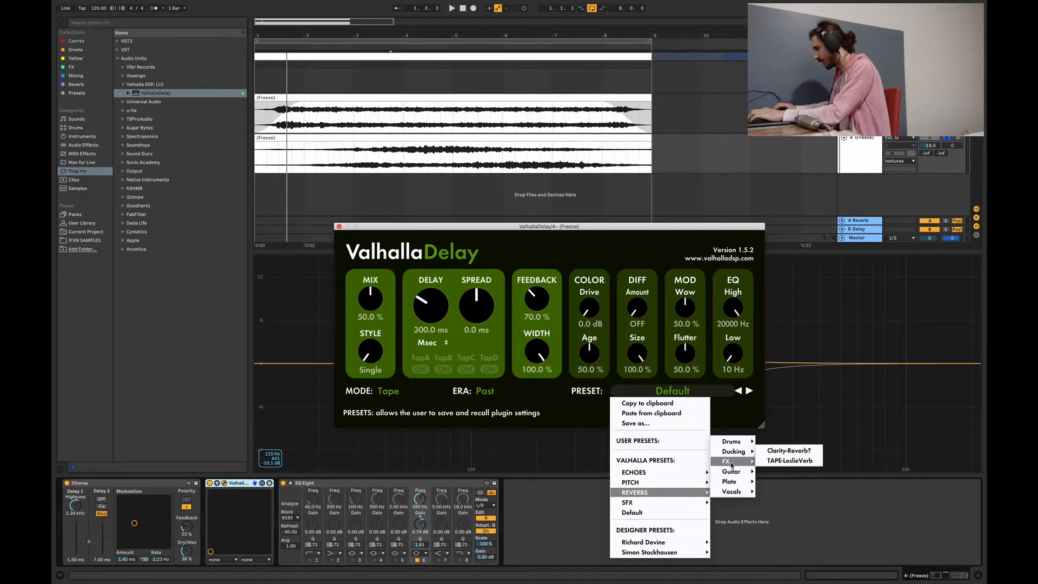
{"action": "mouse_move", "coordinate": [736, 475]}
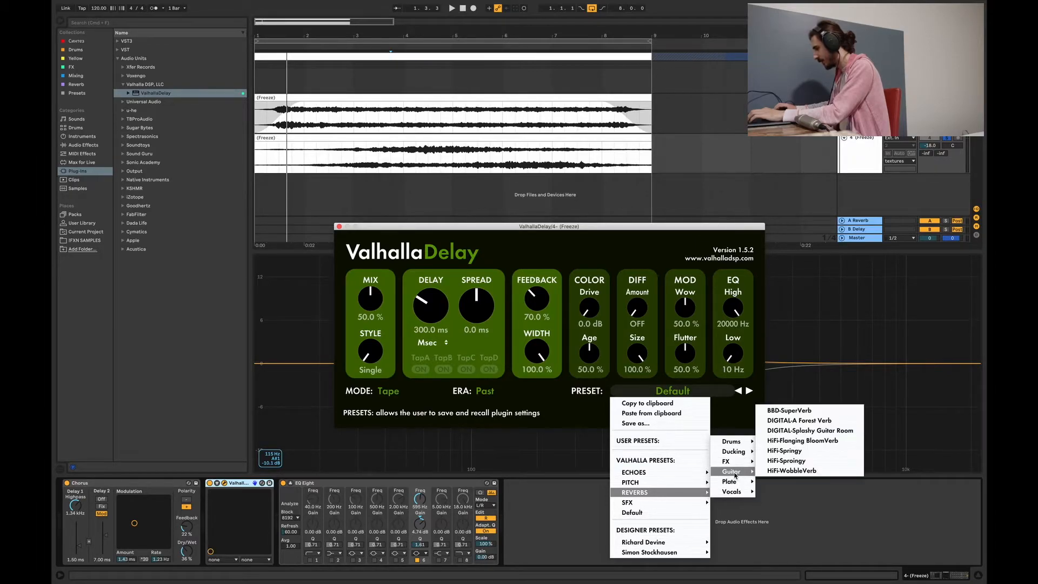
{"action": "left_click", "coordinate": [789, 411]}
{"action": "left_click", "coordinate": [402, 179]}
{"action": "key", "text": "space"}
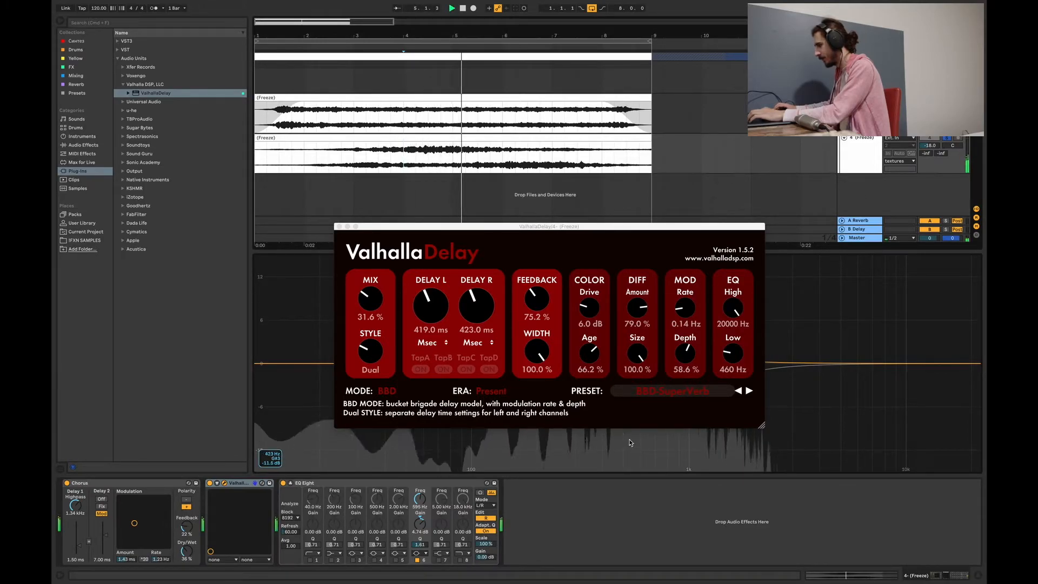
{"action": "left_click", "coordinate": [749, 391]}
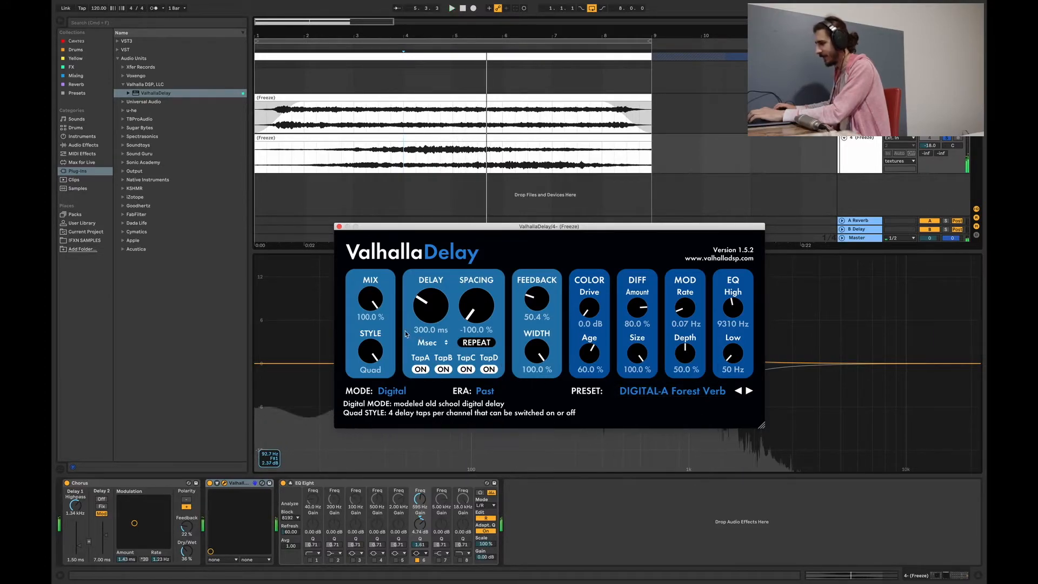
Step: Set ValhallaDelay's mix to 38.8% and its delay time to 179 ms while listening to the loop
{"action": "mouse_move", "coordinate": [371, 299]}
{"action": "left_mouse_down"}
{"action": "mouse_move", "coordinate": [369, 361]}
{"action": "mouse_move", "coordinate": [377, 307]}
{"action": "left_mouse_up"}
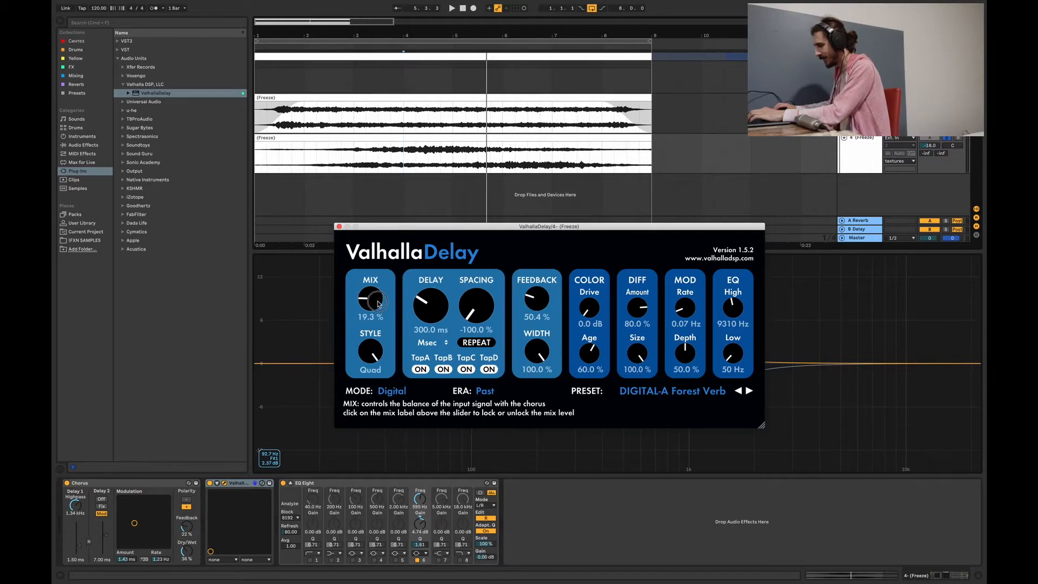
{"action": "left_click_drag", "start_coordinate": [380, 297], "coordinate": [389, 281]}
{"action": "key", "text": "space"}
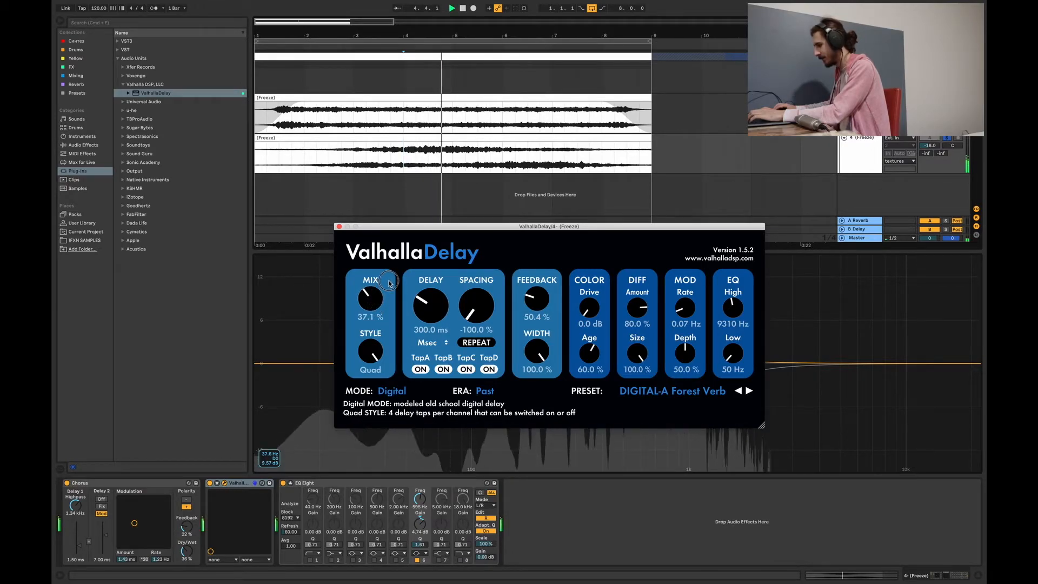
{"action": "left_click_drag", "start_coordinate": [431, 305], "coordinate": [433, 325]}
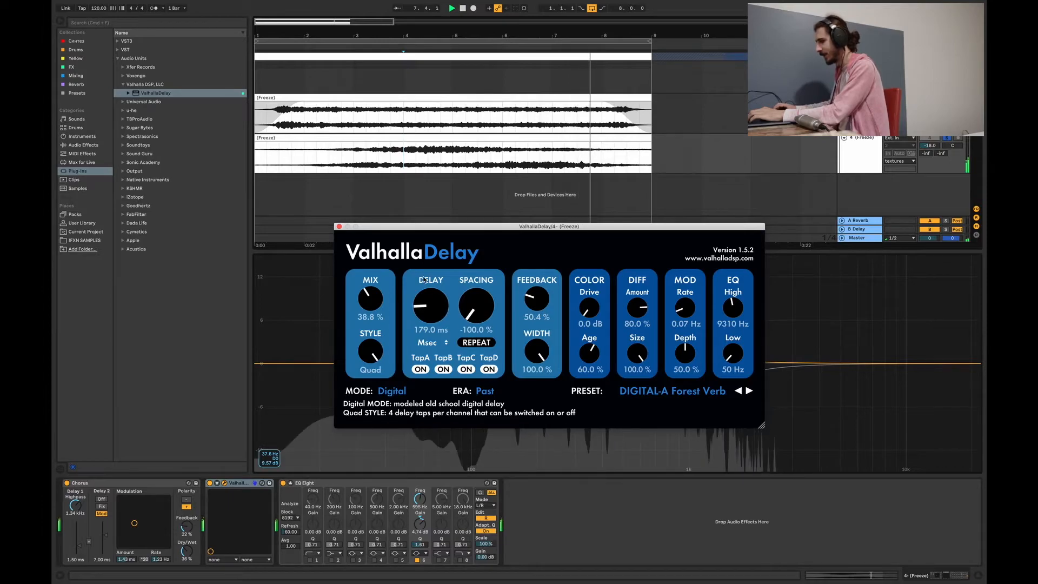
Step: Close the ValhallaDelay window, bypass every effect on both texture tracks and listen to the dry loop for comparison
{"action": "left_click", "coordinate": [339, 226]}
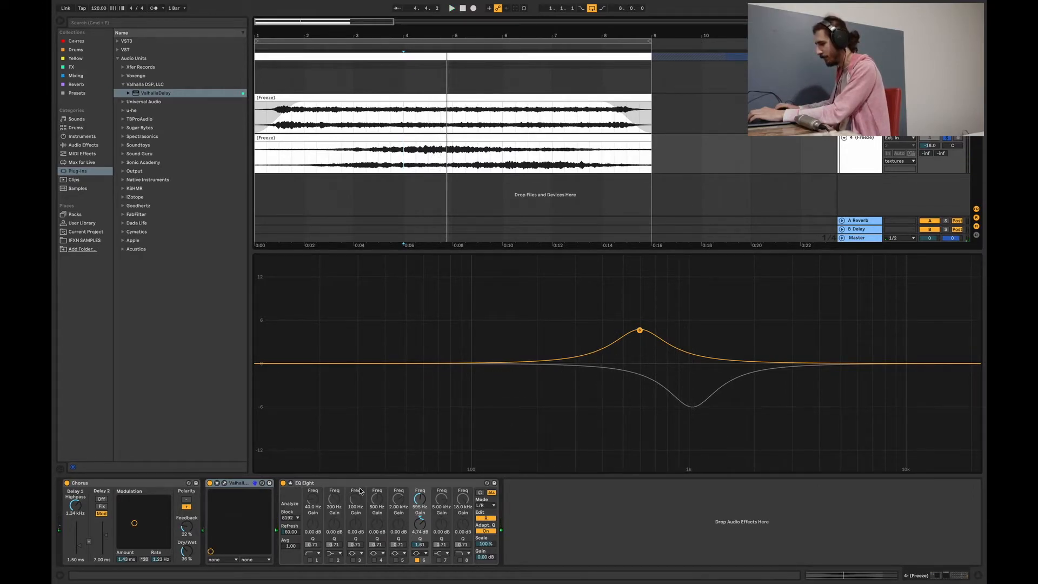
{"action": "left_click", "coordinate": [282, 484]}
{"action": "left_click", "coordinate": [217, 483]}
{"action": "left_click", "coordinate": [65, 483]}
{"action": "key", "text": "Up"}
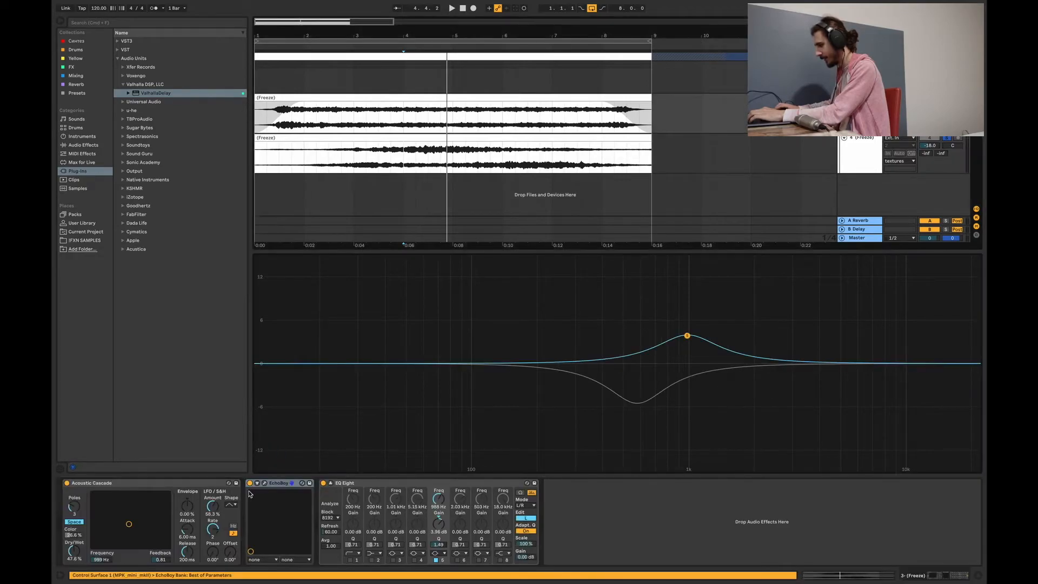
{"action": "left_click", "coordinate": [323, 482]}
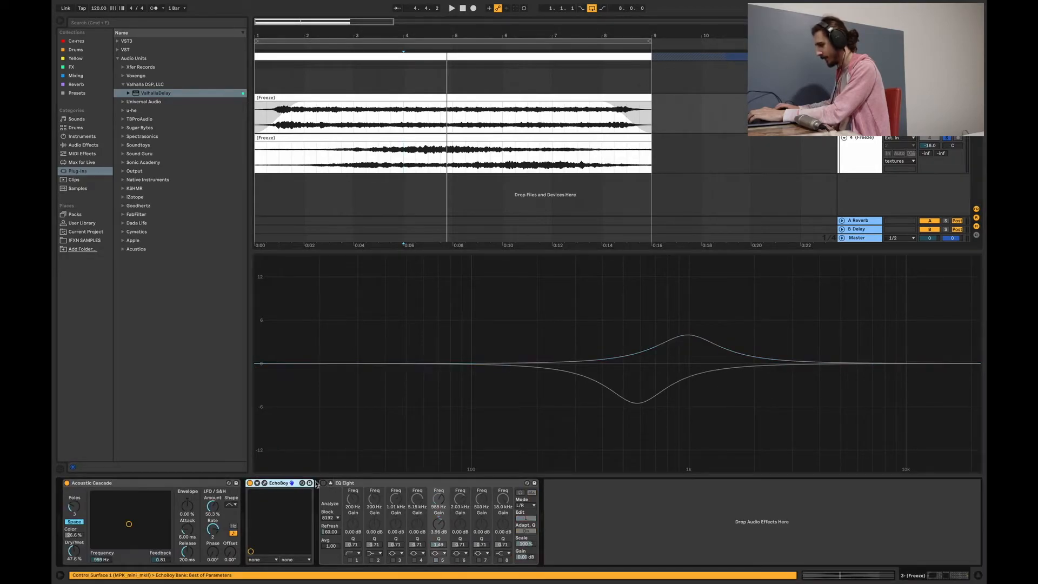
{"action": "left_click", "coordinate": [67, 483]}
{"action": "left_click", "coordinate": [405, 86]}
{"action": "key", "text": "space"}
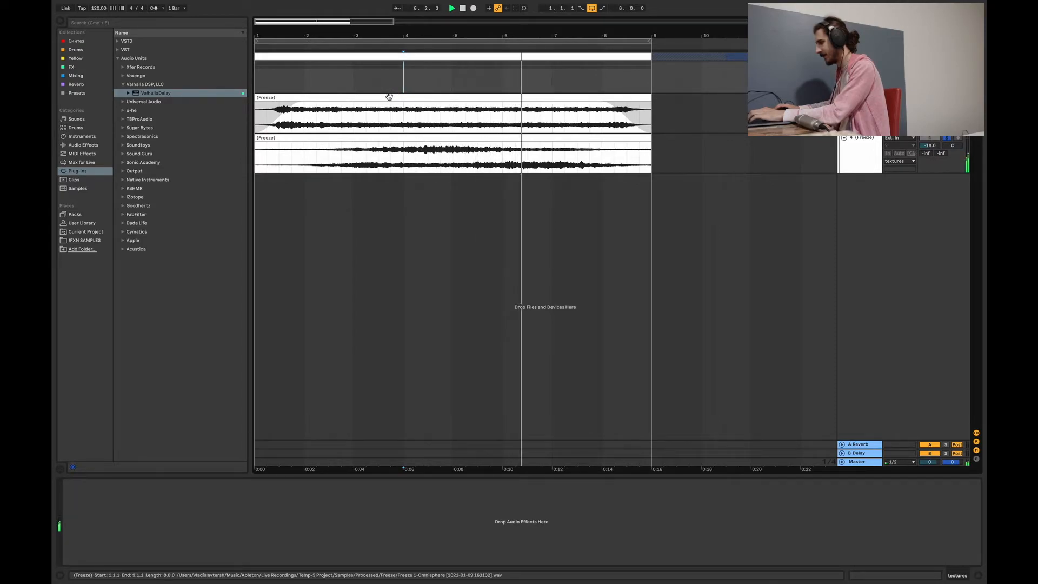
{"action": "key", "text": "space"}
Step: Switch all bypassed effects on both texture tracks back on
{"action": "left_click", "coordinate": [859, 108]}
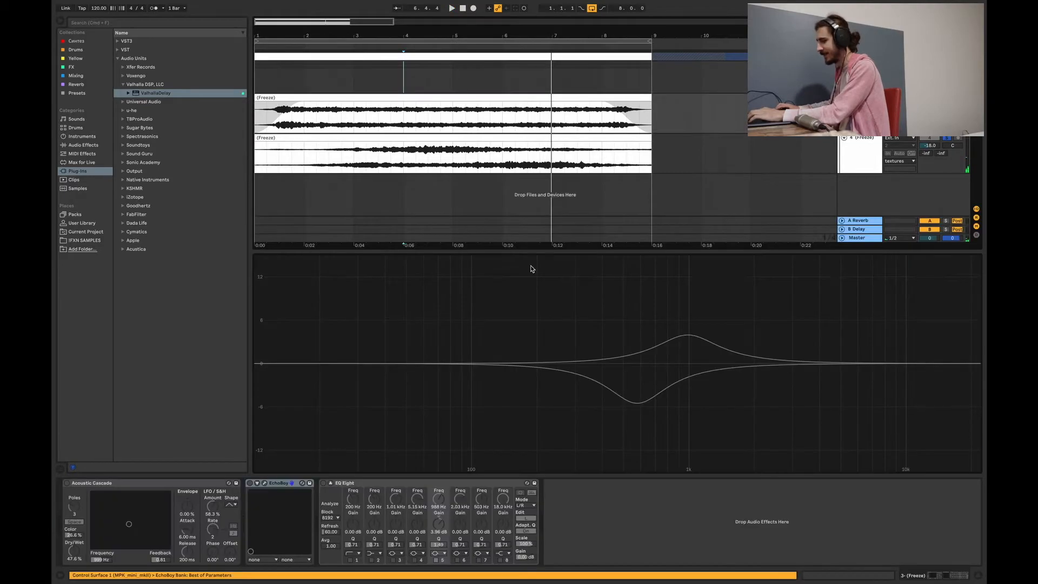
{"action": "left_click", "coordinate": [67, 483]}
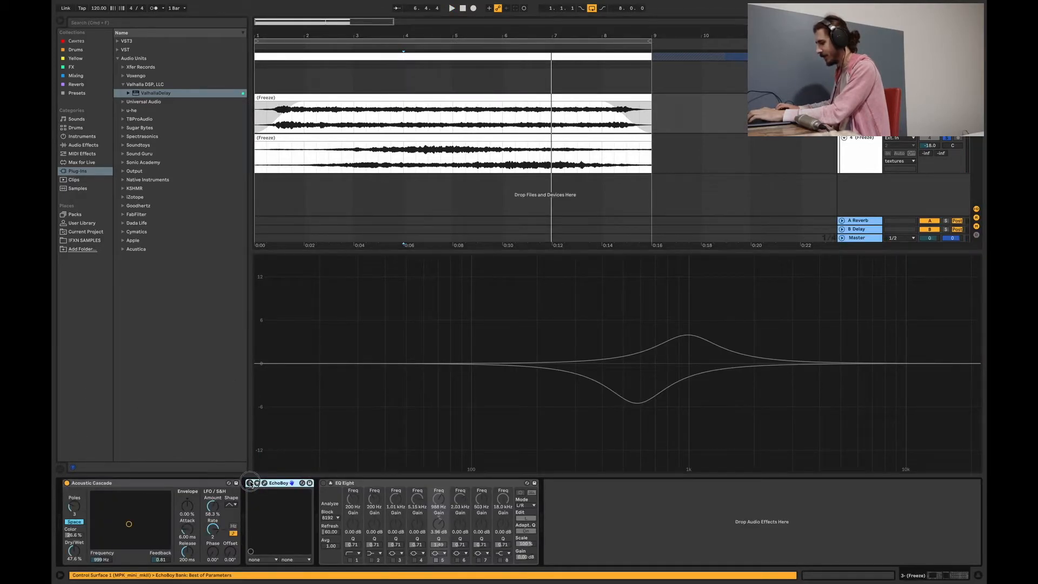
{"action": "left_click", "coordinate": [823, 169]}
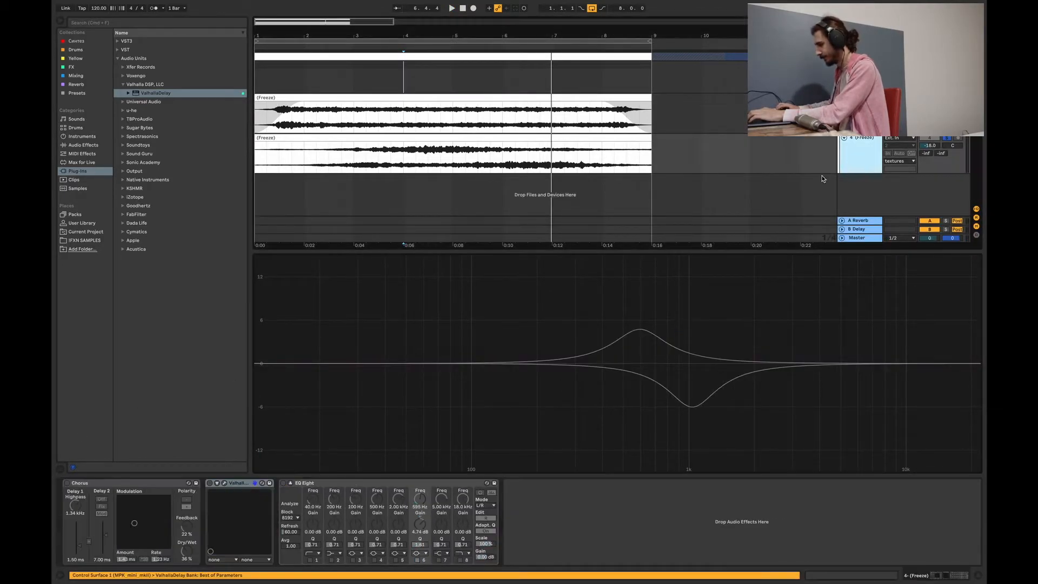
{"action": "left_click", "coordinate": [291, 483]}
{"action": "left_click", "coordinate": [282, 483]}
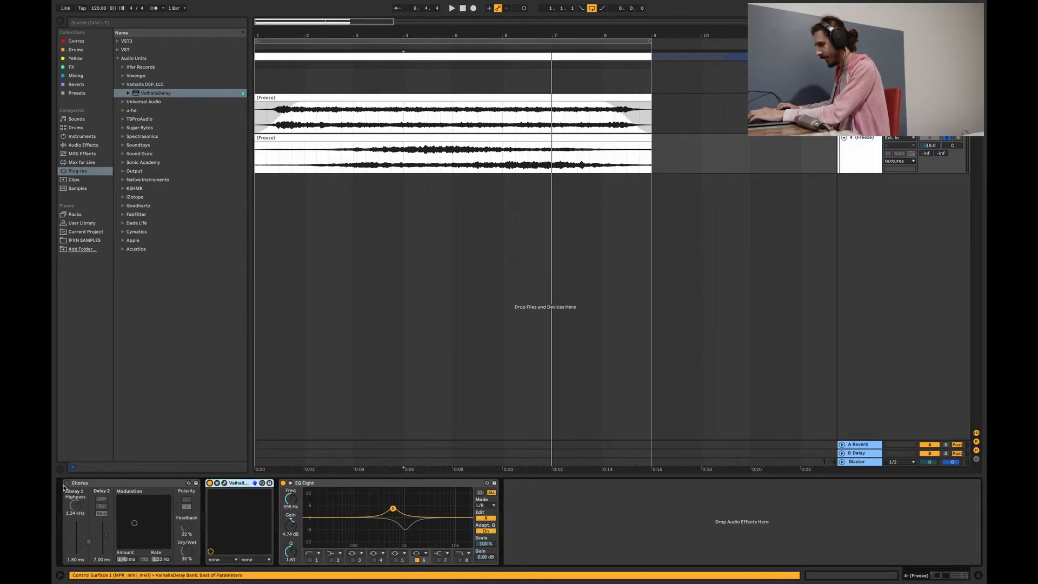
{"action": "left_click", "coordinate": [367, 82]}
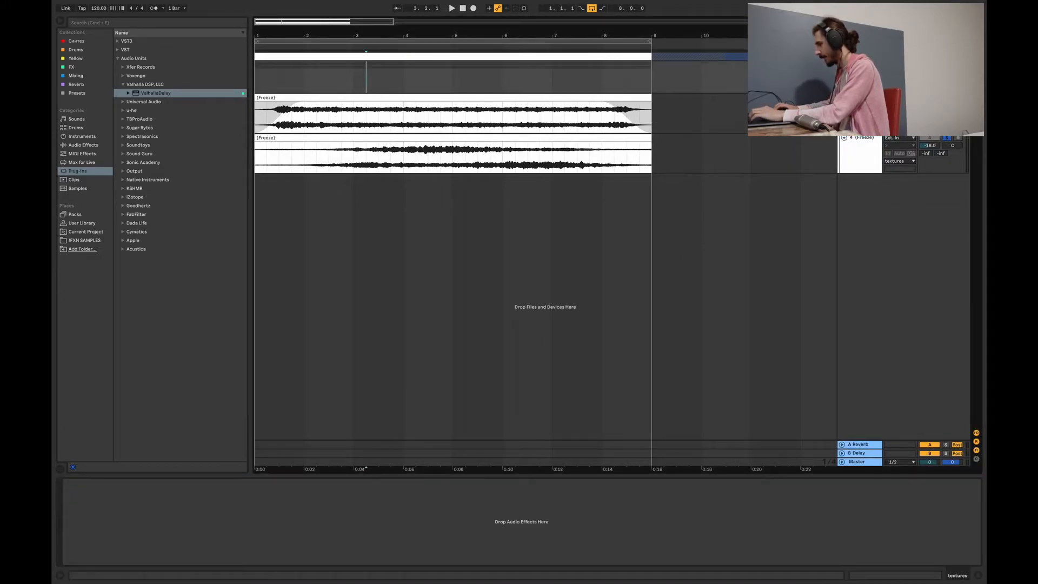
Step: Add another EQ Eight at the end of the first texture track, with a steep 200 Hz low cut, and enable band 2
{"action": "left_click", "coordinate": [861, 108]}
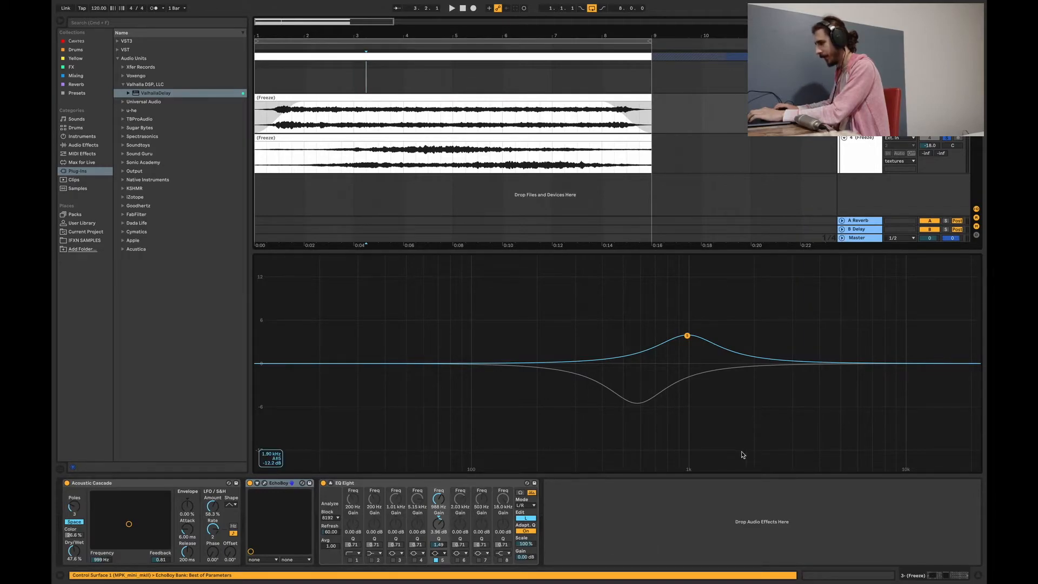
{"action": "left_click", "coordinate": [76, 76]}
{"action": "left_click_drag", "start_coordinate": [139, 75], "coordinate": [640, 538]}
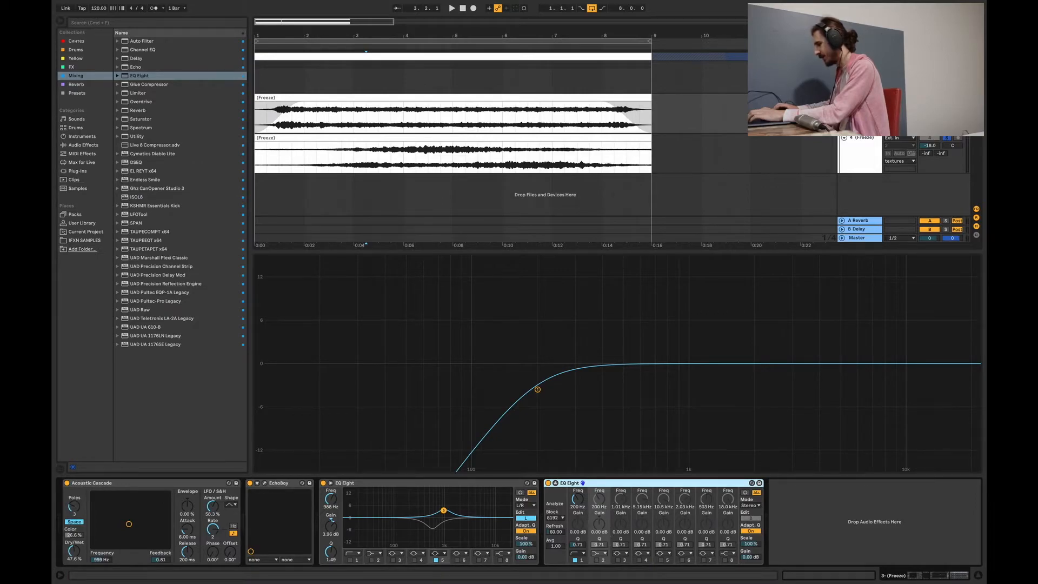
{"action": "left_click", "coordinate": [581, 507]}
{"action": "left_click", "coordinate": [578, 554]}
{"action": "left_click", "coordinate": [574, 505]}
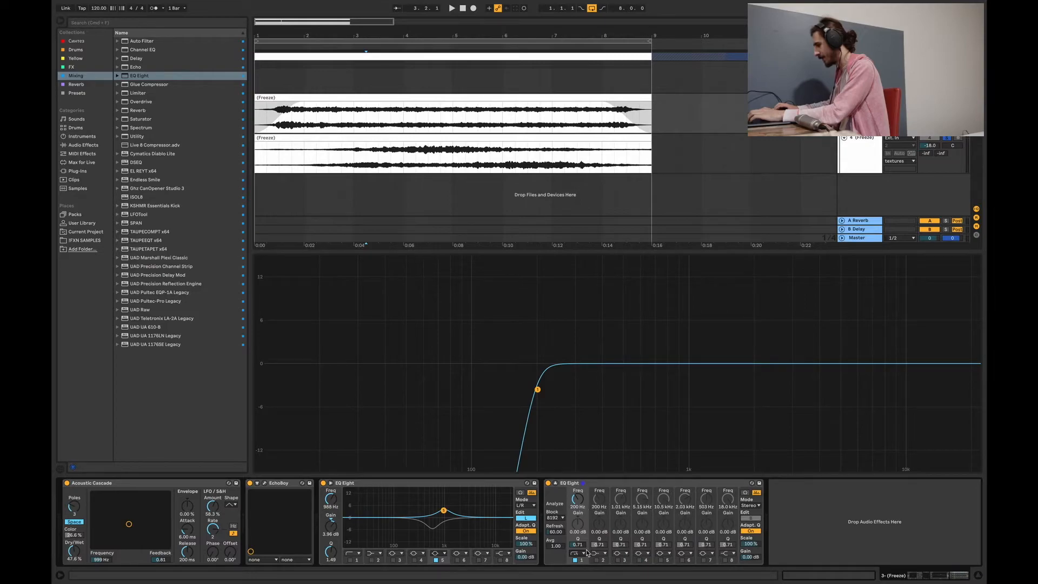
{"action": "left_click", "coordinate": [597, 560]}
Step: Copy the low-cut EQ Eight to the end of the second texture track's effect chain
{"action": "left_click", "coordinate": [576, 483]}
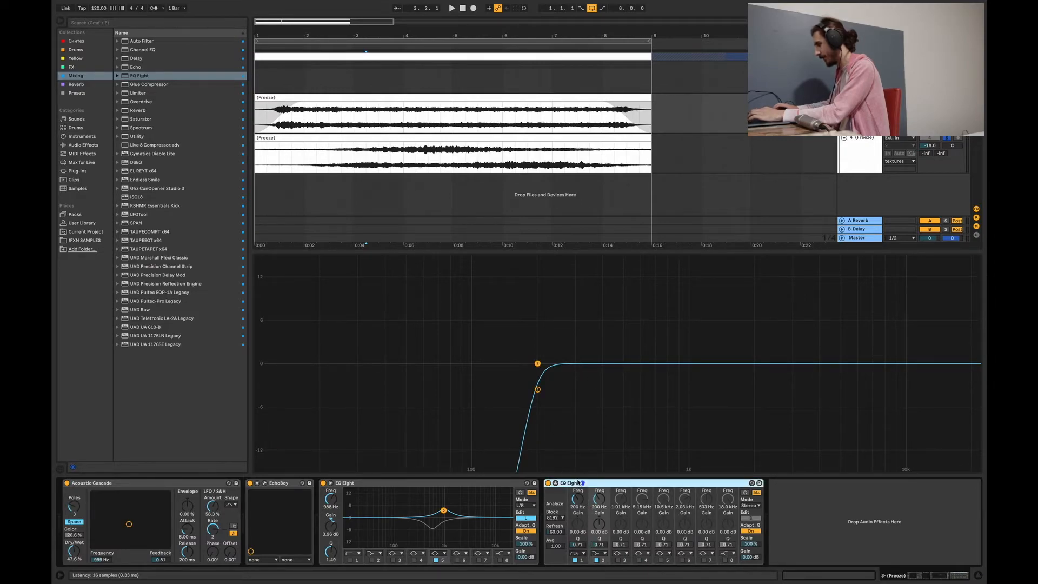
{"action": "left_click", "coordinate": [858, 161]}
{"action": "left_click", "coordinate": [588, 551]}
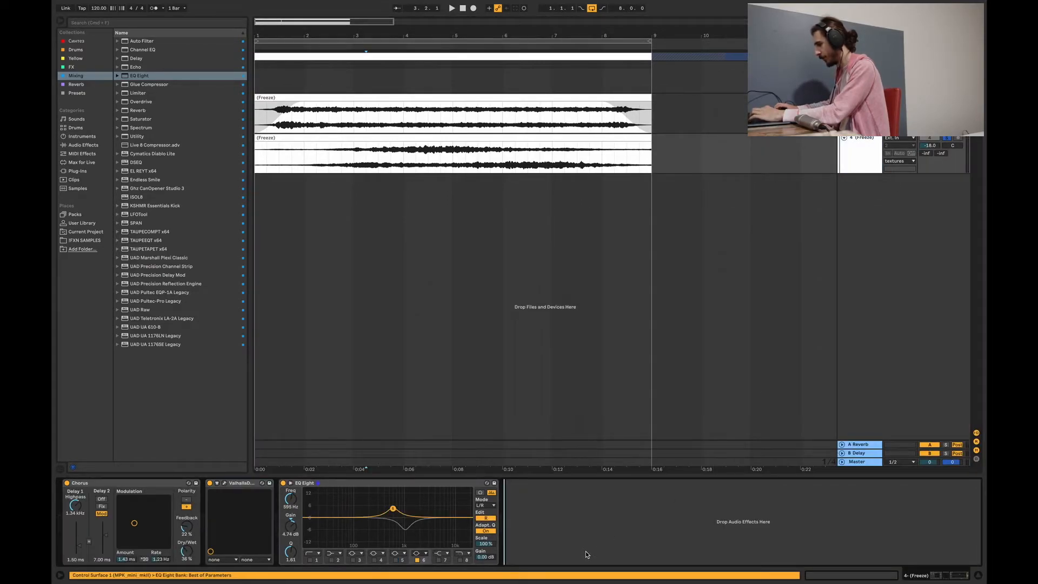
{"action": "key", "text": "super+v"}
Step: Audition the loop and add a band 5 cut of about -3.3 dB at 1 kHz with Q 3.33 in the copied EQ Eight
{"action": "key", "text": "space"}
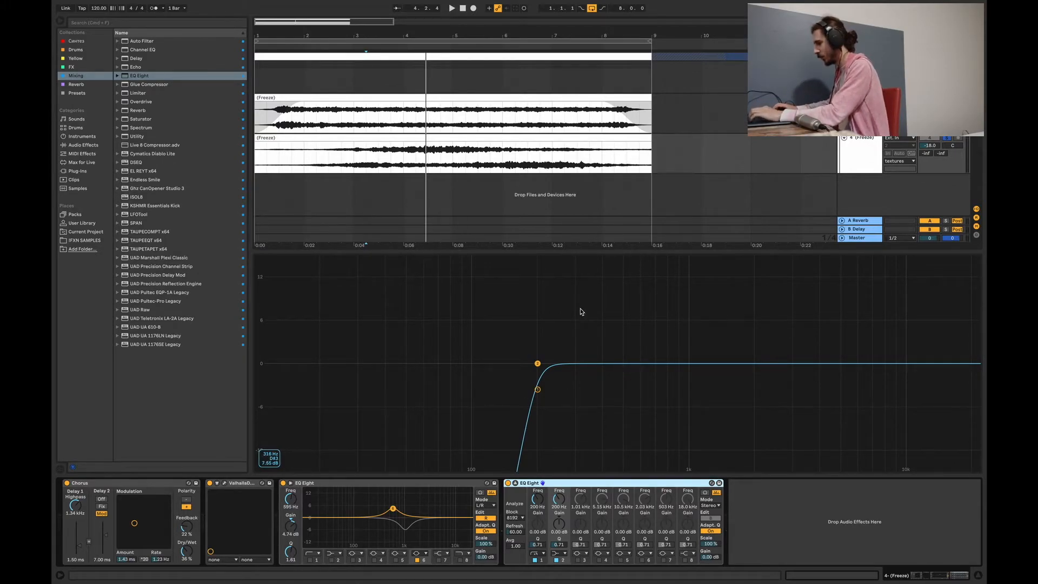
{"action": "key", "text": "space"}
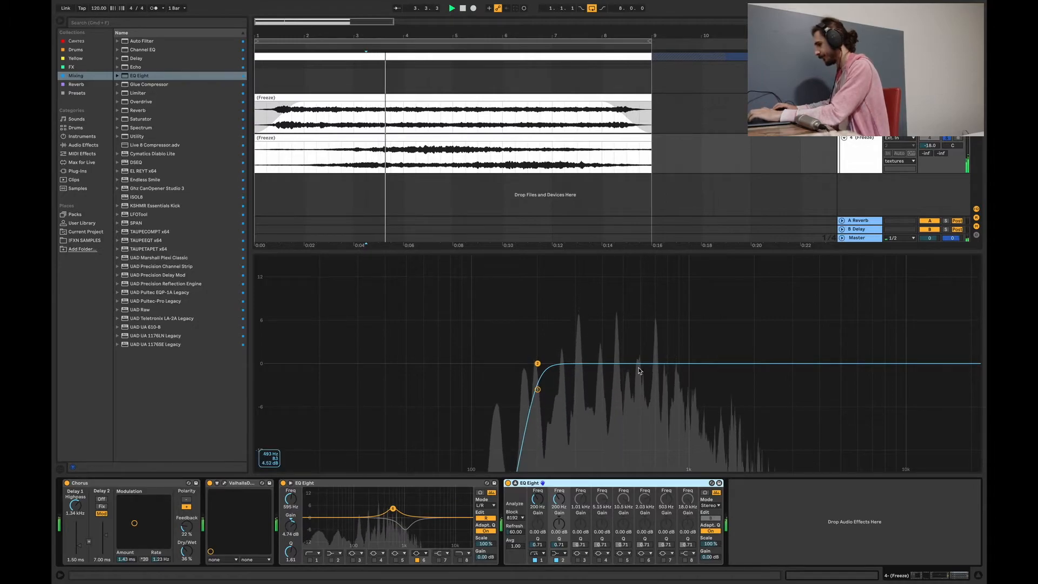
{"action": "key", "text": "space"}
{"action": "left_click", "coordinate": [621, 560]}
{"action": "left_click_drag", "start_coordinate": [908, 363], "coordinate": [679, 370]}
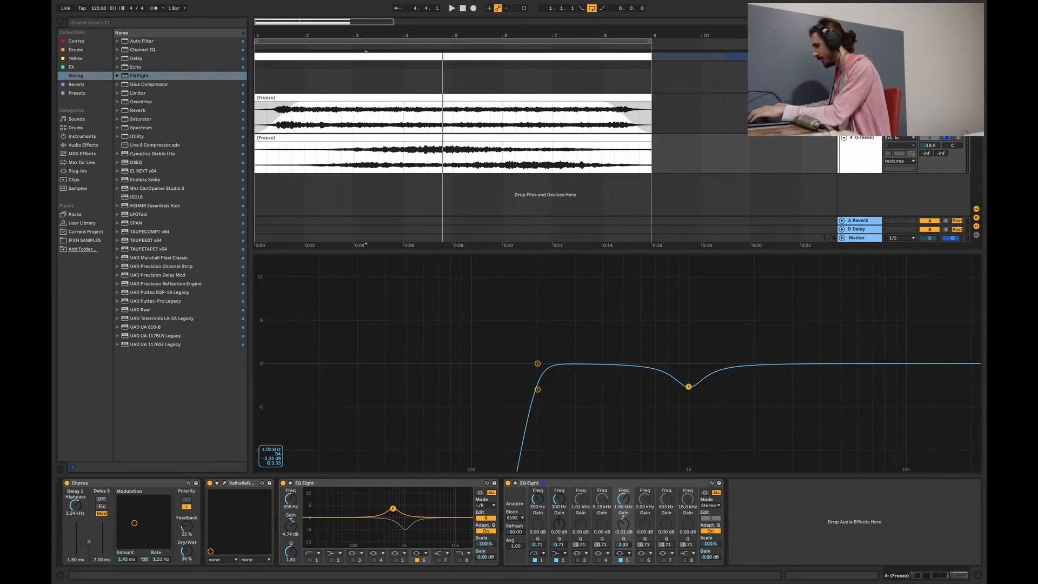
Step: Move the band 5 cut to about 604 Hz, -2.66 dB, Q 1.83, and the earlier EQ Eight's boost to 612 Hz, 4.83 dB, while auditioning
{"action": "key", "text": "space"}
{"action": "left_click_drag", "start_coordinate": [688, 387], "coordinate": [641, 384]}
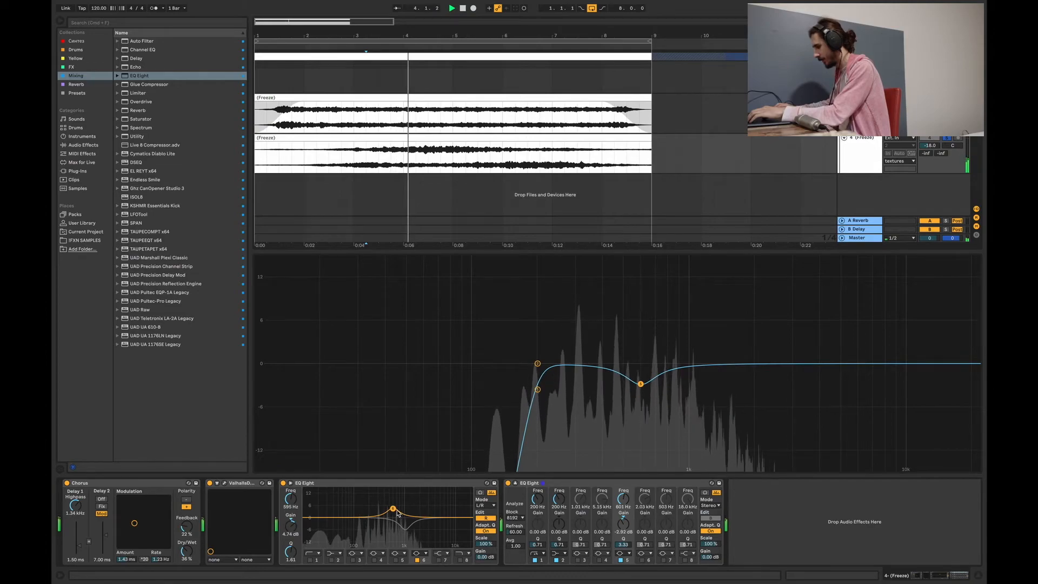
{"action": "left_click_drag", "start_coordinate": [397, 510], "coordinate": [397, 510]}
{"action": "key", "text": "space"}
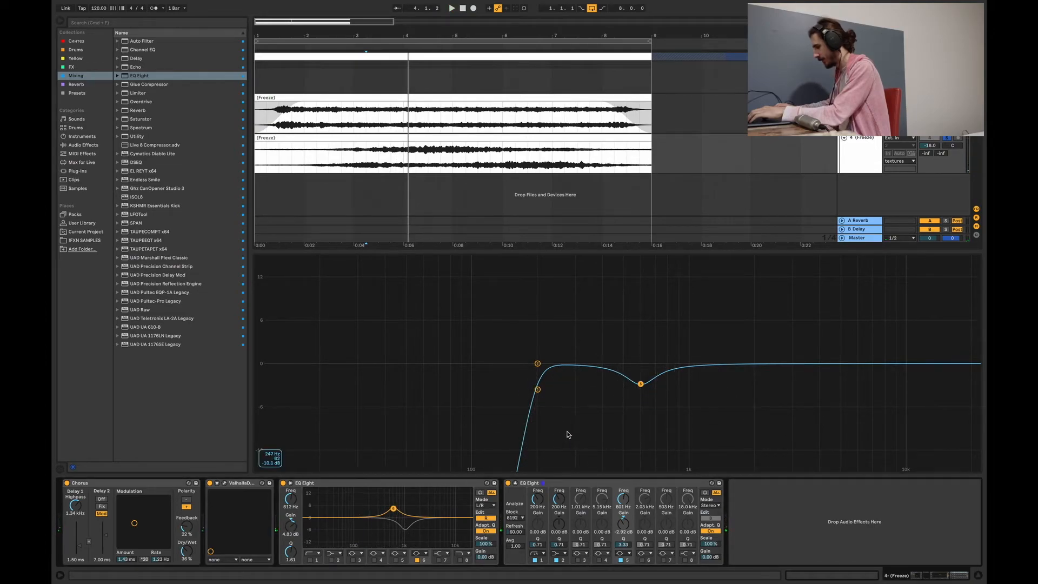
{"action": "left_click_drag", "start_coordinate": [641, 384], "coordinate": [641, 382]}
{"action": "key", "text": "space"}
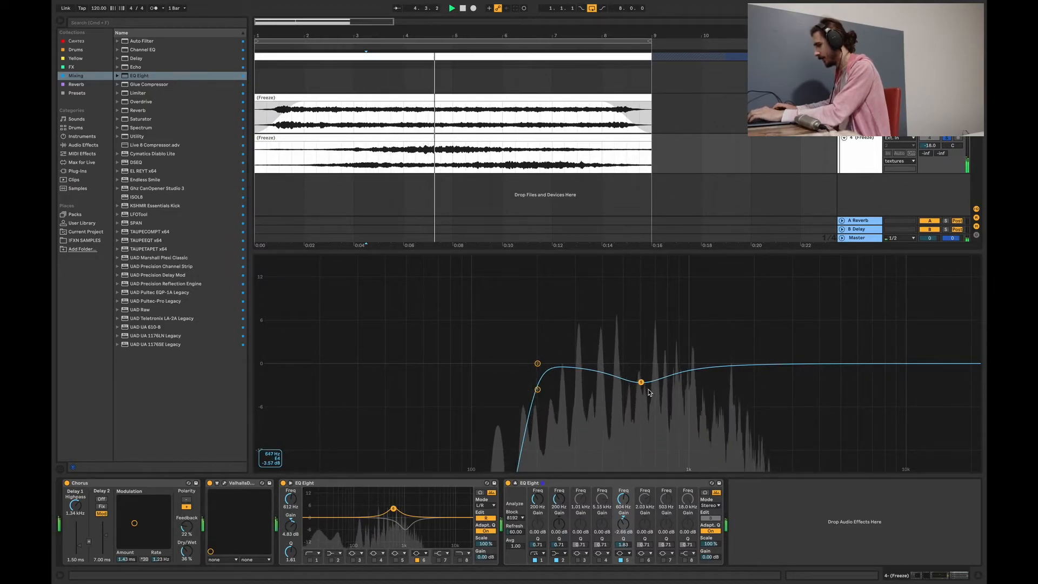
{"action": "key", "text": "space"}
Step: Replace the first texture track's low-cut EQ Eight with a copy of the second track's adjusted one
{"action": "left_click", "coordinate": [623, 484]}
{"action": "left_click", "coordinate": [860, 98]}
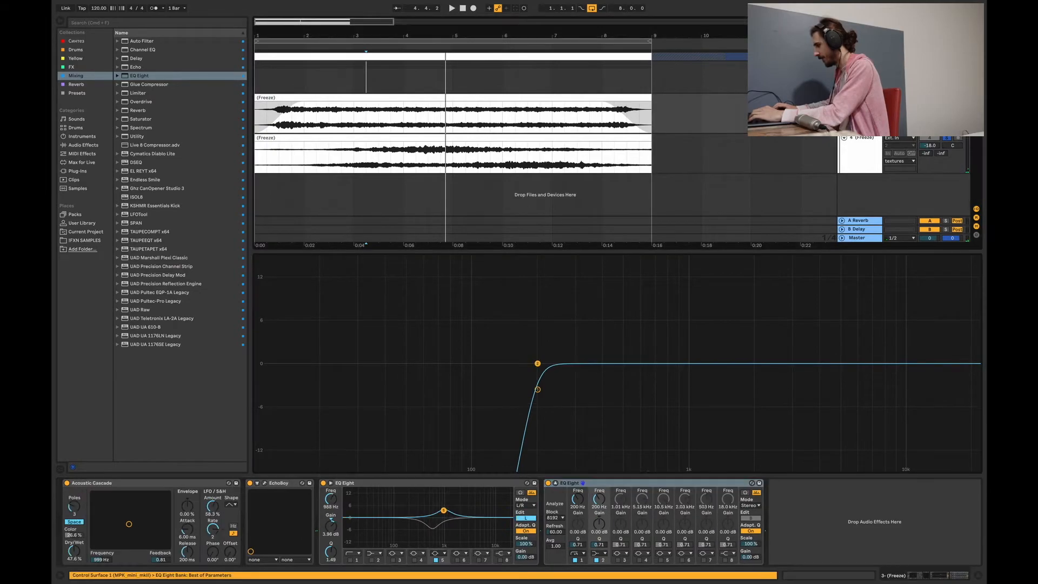
{"action": "left_click", "coordinate": [709, 488]}
{"action": "key", "text": "Delete"}
{"action": "key", "text": "super+v"}
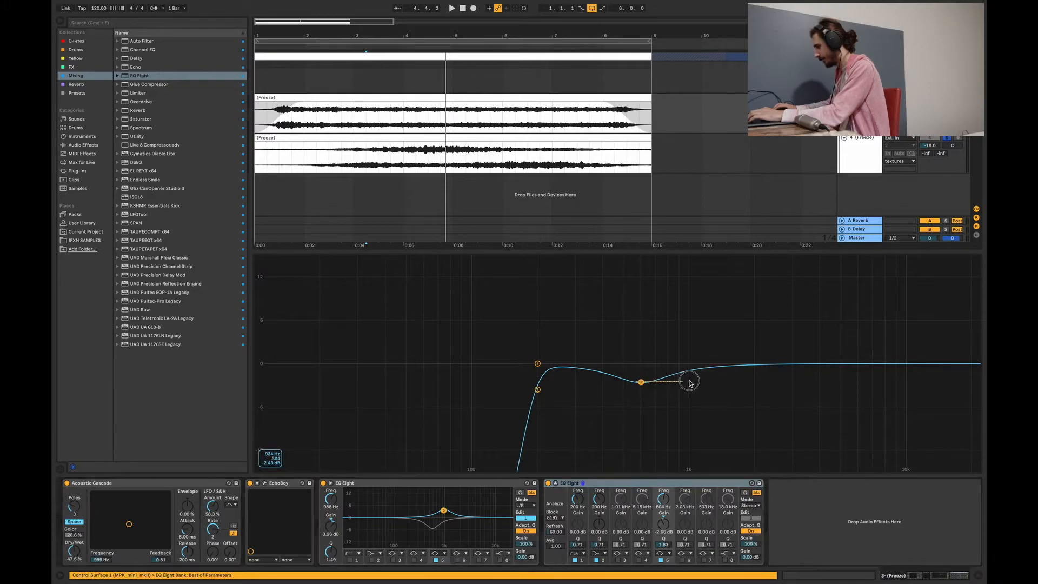
Step: Move the pasted EQ Eight's band 5 cut to about 1.01 kHz at -2.47 dB and listen to the loop
{"action": "left_click_drag", "start_coordinate": [641, 383], "coordinate": [689, 381]}
{"action": "key", "text": "space"}
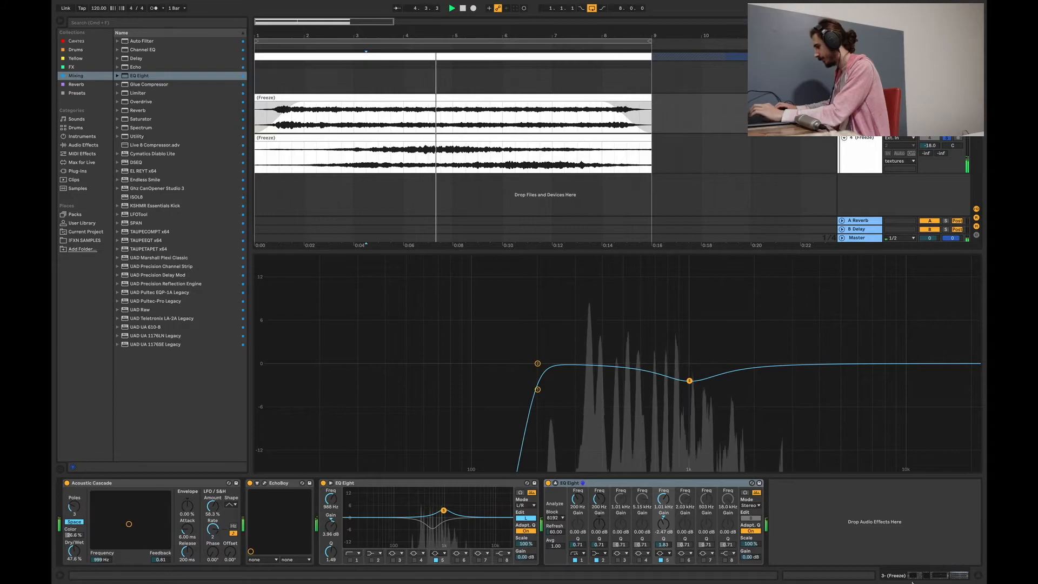
{"action": "key", "text": "super+alt+l"}
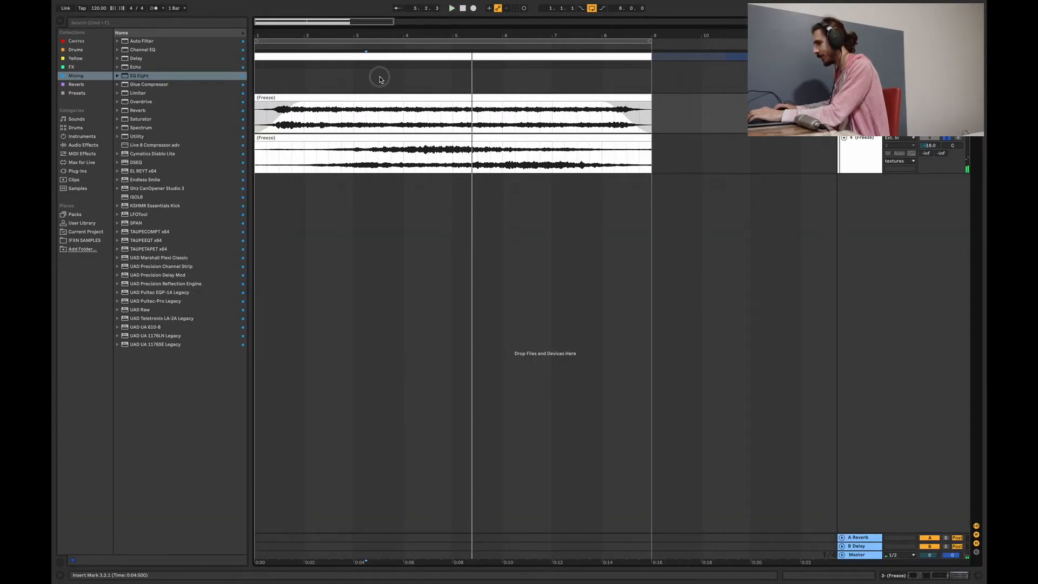
{"action": "key", "text": "space"}
Step: Insert FabFilter Saturn 2 on the textures group and reposition its plug-in window
{"action": "left_click", "coordinate": [379, 80]}
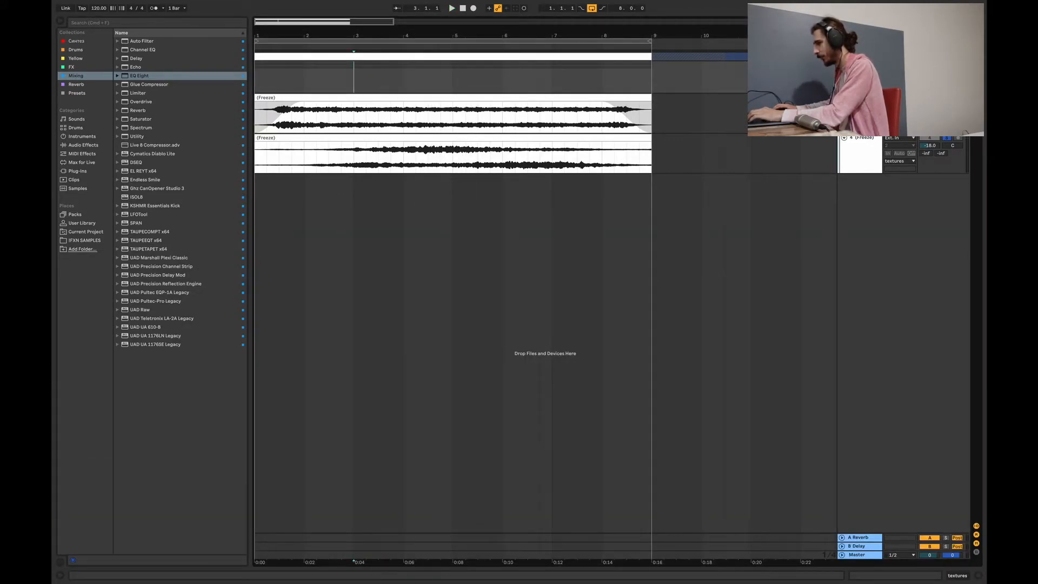
{"action": "key", "text": "super+alt+l"}
{"action": "left_click", "coordinate": [82, 67]}
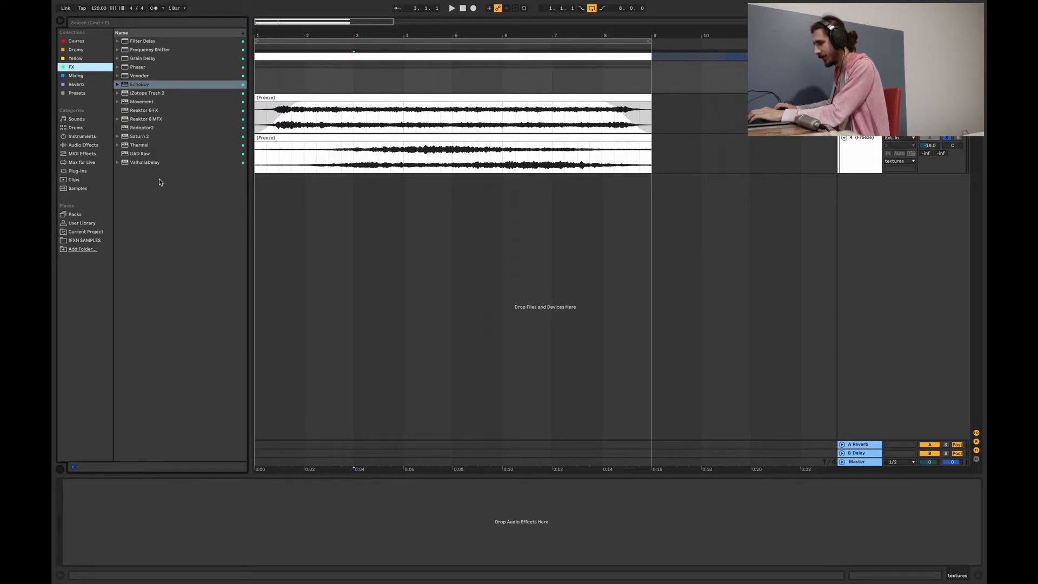
{"action": "double_click", "coordinate": [141, 138]}
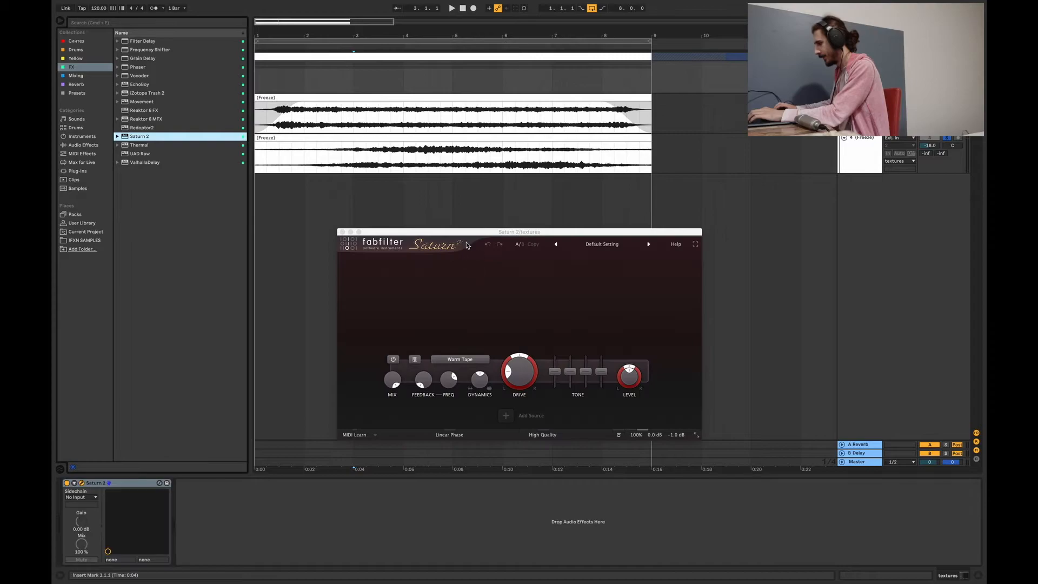
{"action": "left_click_drag", "start_coordinate": [461, 233], "coordinate": [495, 211]}
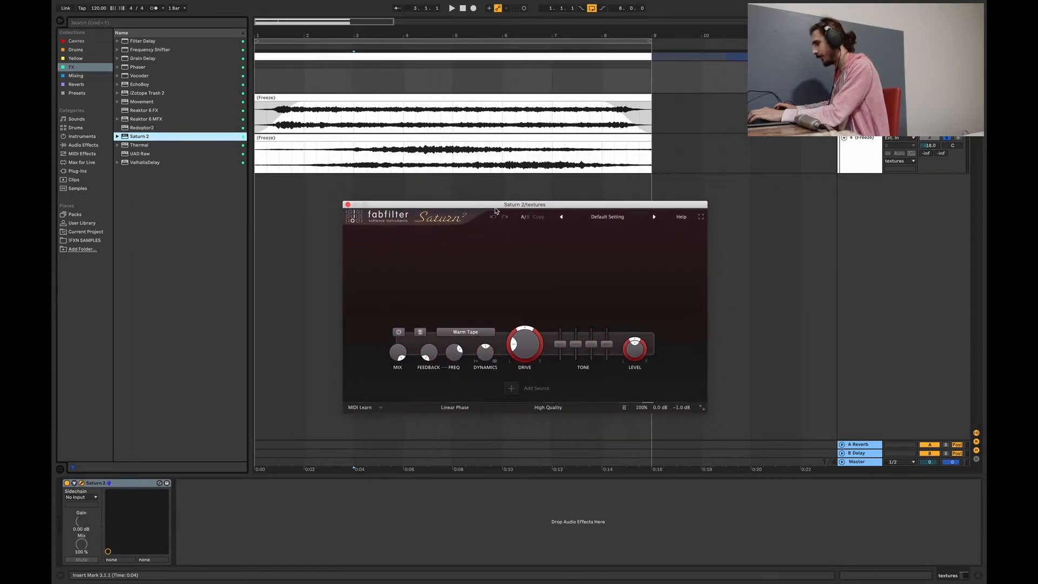
Step: Audition Saturn 2's Drive preset Driven Tube Amp MdB over the loop, and switch to the preset Loop Sharpening O
{"action": "left_click", "coordinate": [609, 216]}
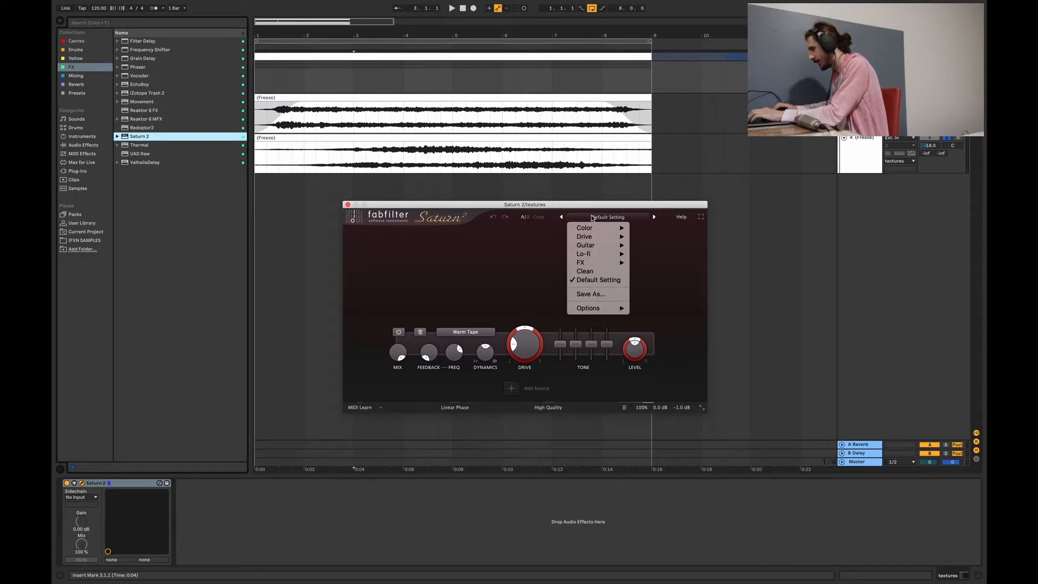
{"action": "mouse_move", "coordinate": [598, 232]}
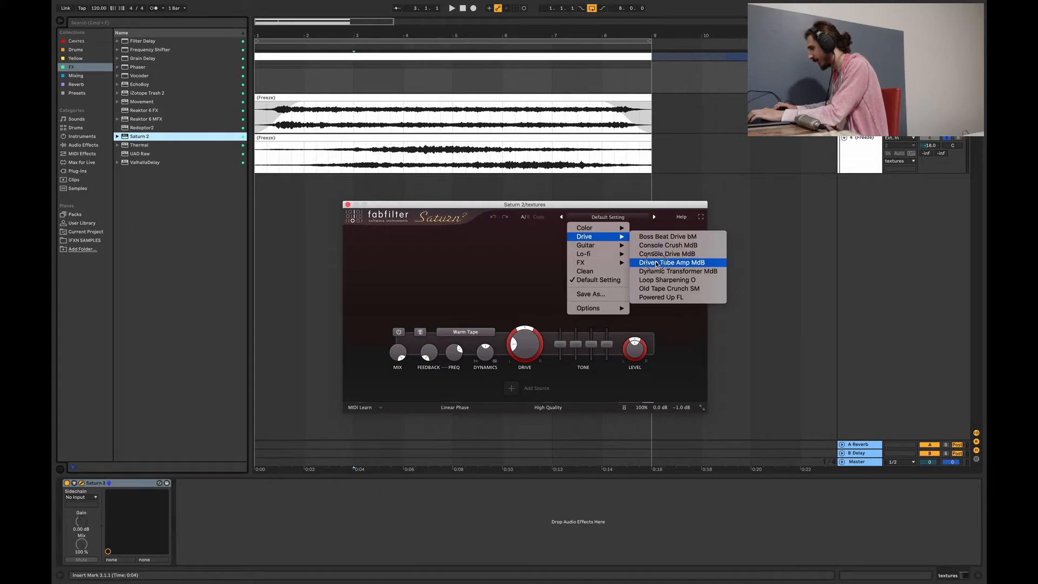
{"action": "left_click", "coordinate": [672, 262]}
{"action": "key", "text": "space"}
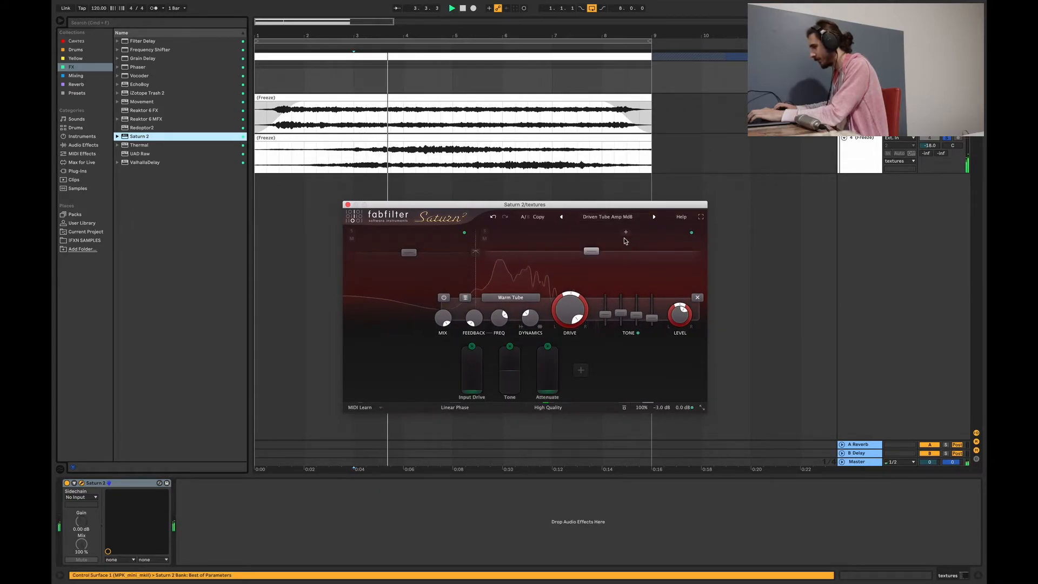
{"action": "left_click", "coordinate": [654, 216]}
{"action": "left_click", "coordinate": [654, 217]}
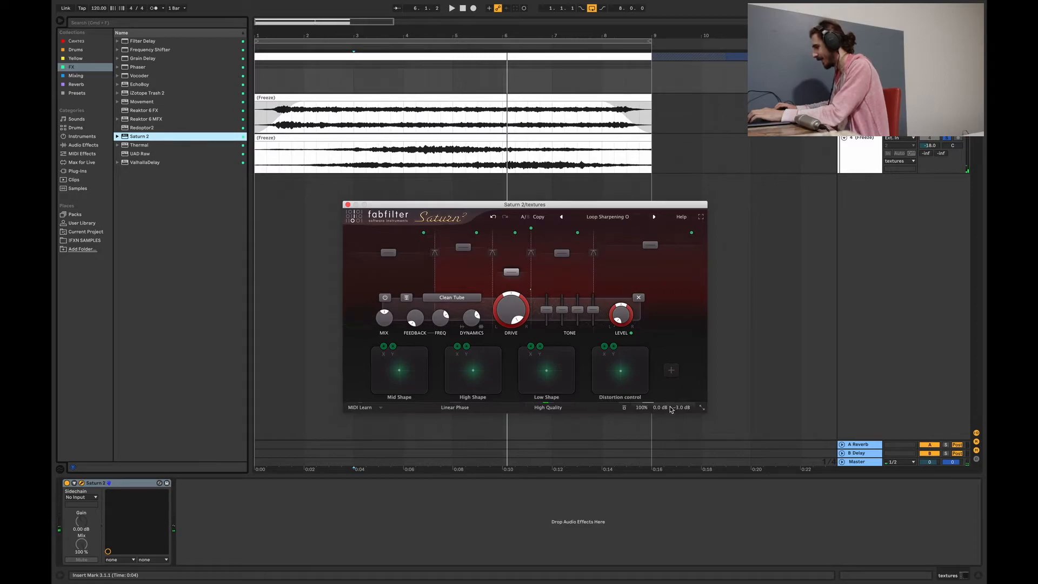
Step: Set Saturn 2's overall mix to about 51% while listening to the loop, and close the plug-in window
{"action": "mouse_move", "coordinate": [671, 409]}
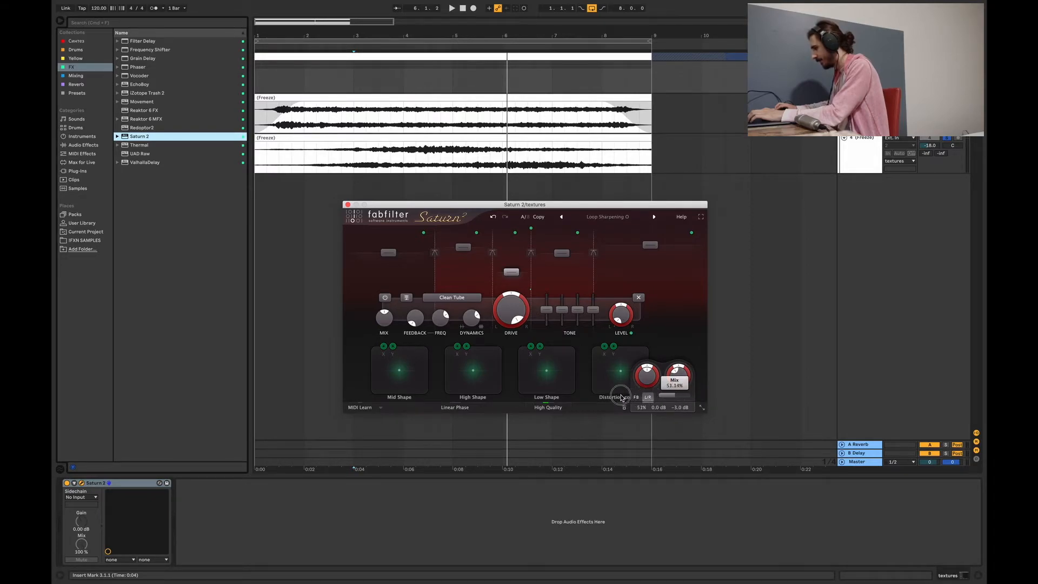
{"action": "key", "text": "space"}
{"action": "mouse_move", "coordinate": [623, 399]}
{"action": "left_mouse_down"}
{"action": "mouse_move", "coordinate": [671, 401]}
{"action": "mouse_move", "coordinate": [636, 399]}
{"action": "left_mouse_up"}
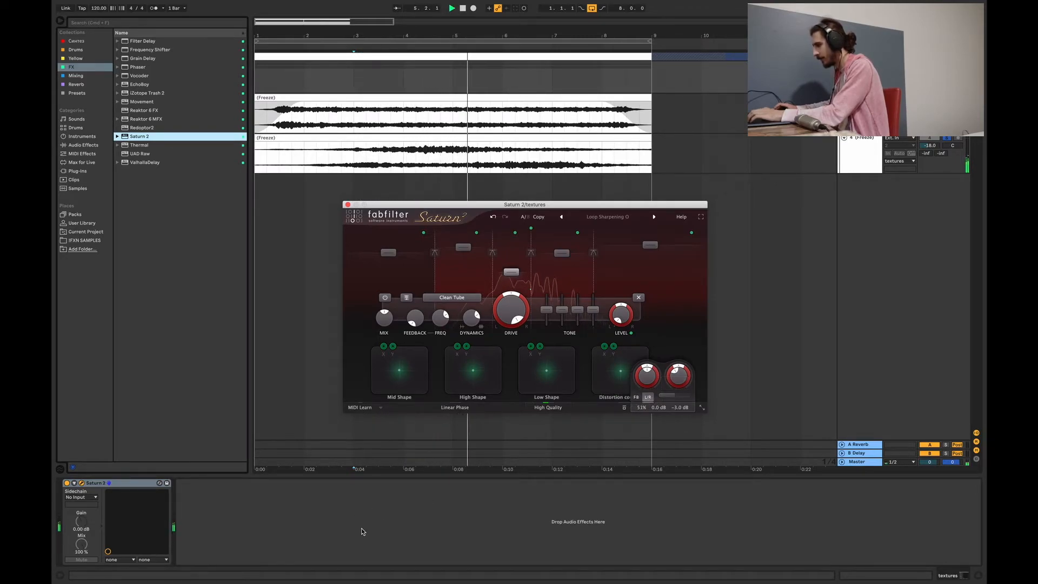
{"action": "left_click", "coordinate": [349, 205]}
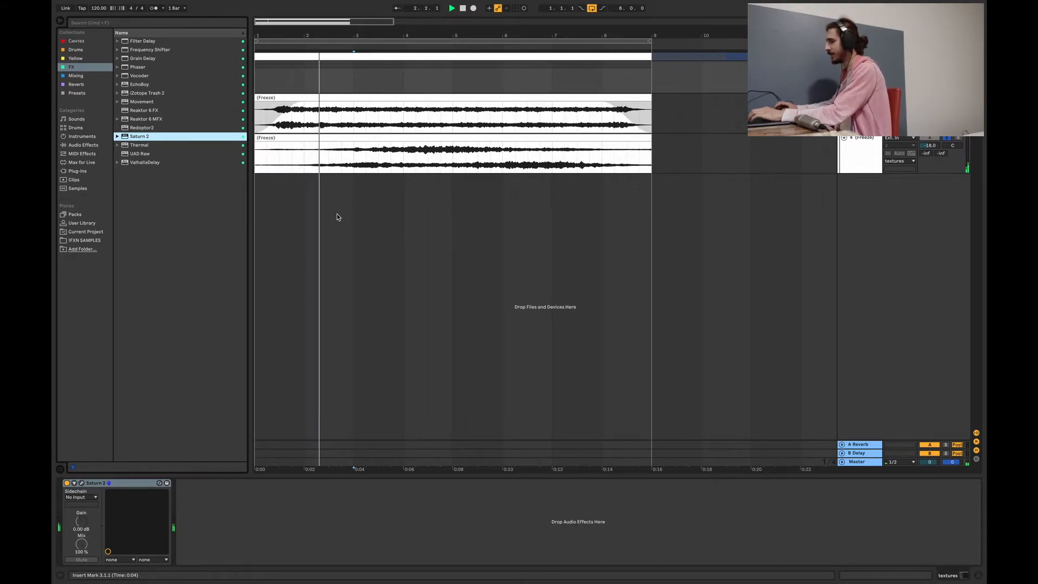
Step: Stop playback, insert an audio track that takes its input from the textures group, and color it pink
{"action": "key", "text": "space"}
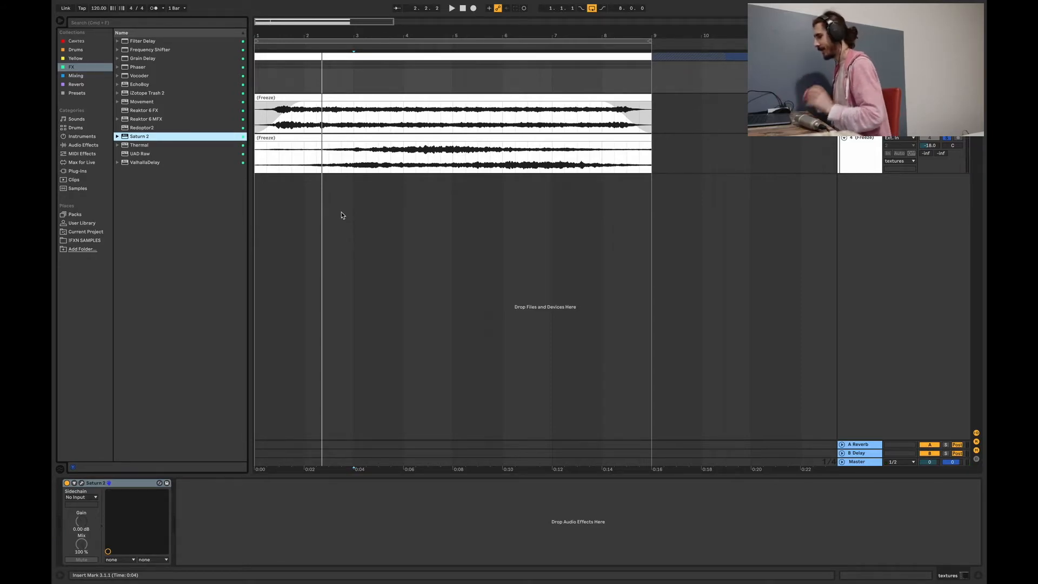
{"action": "right_click", "coordinate": [879, 235]}
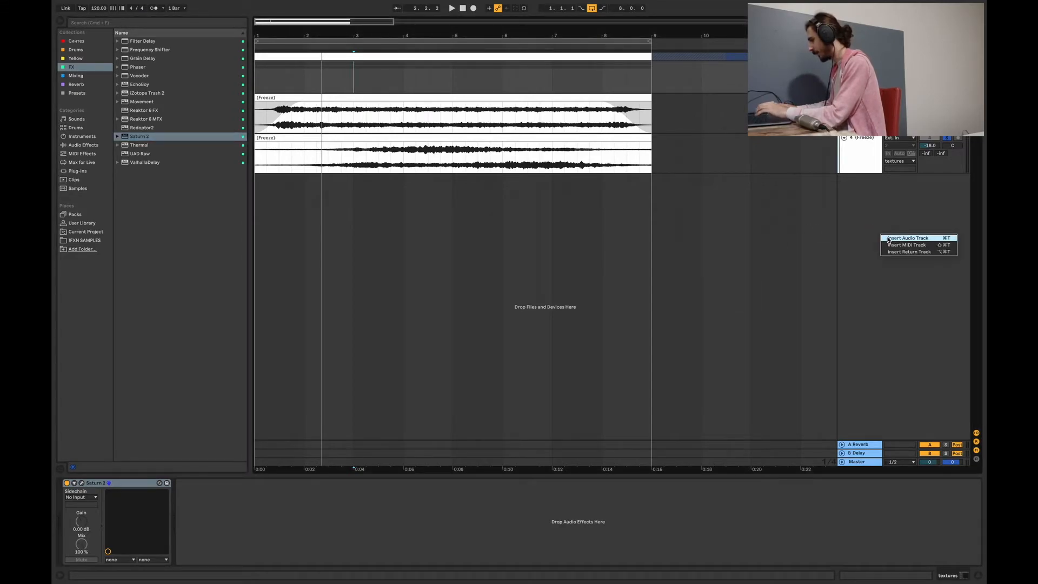
{"action": "left_click", "coordinate": [888, 238]}
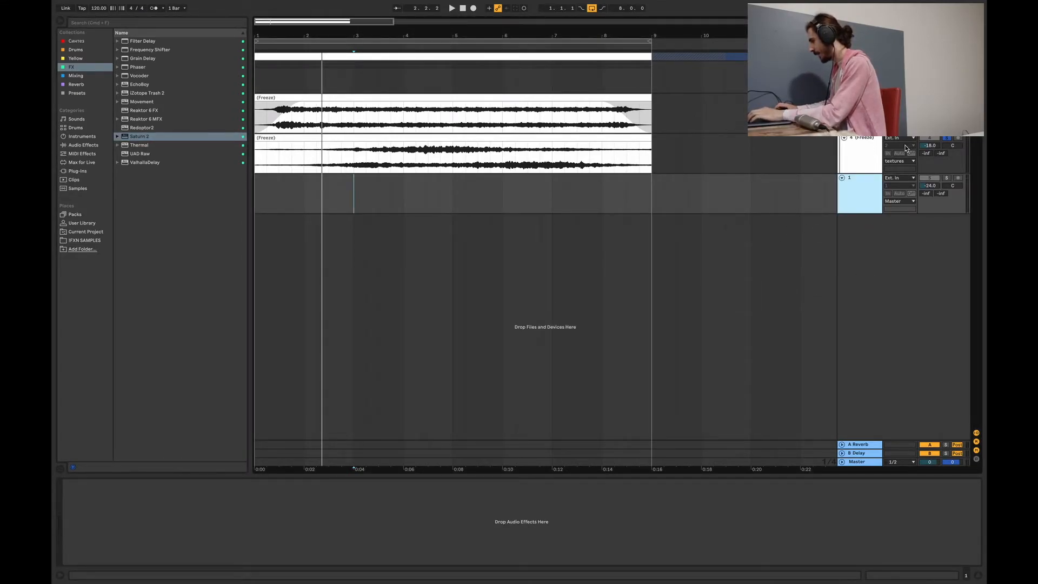
{"action": "left_click", "coordinate": [899, 178]}
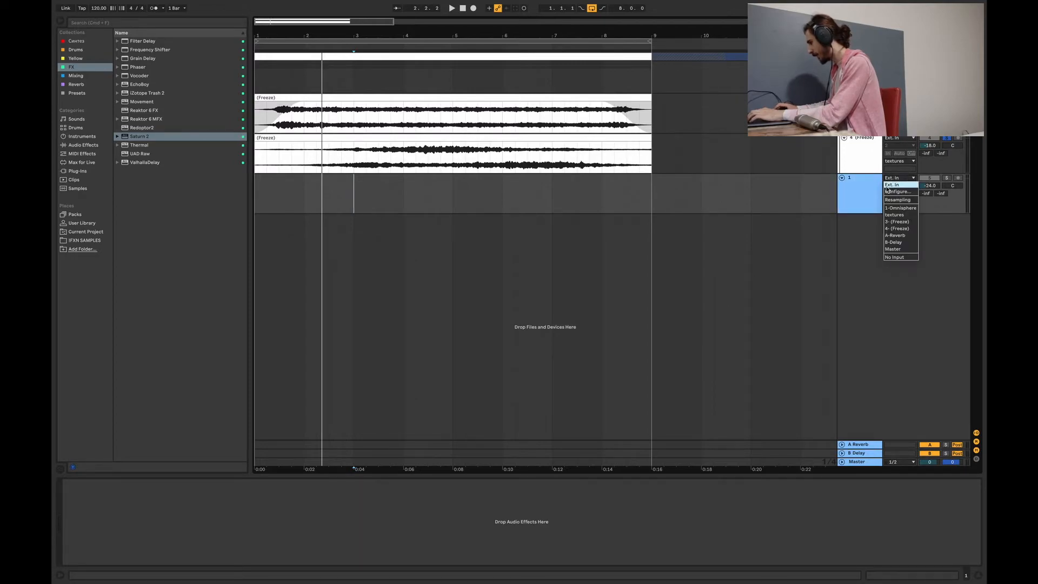
{"action": "left_click", "coordinate": [894, 215]}
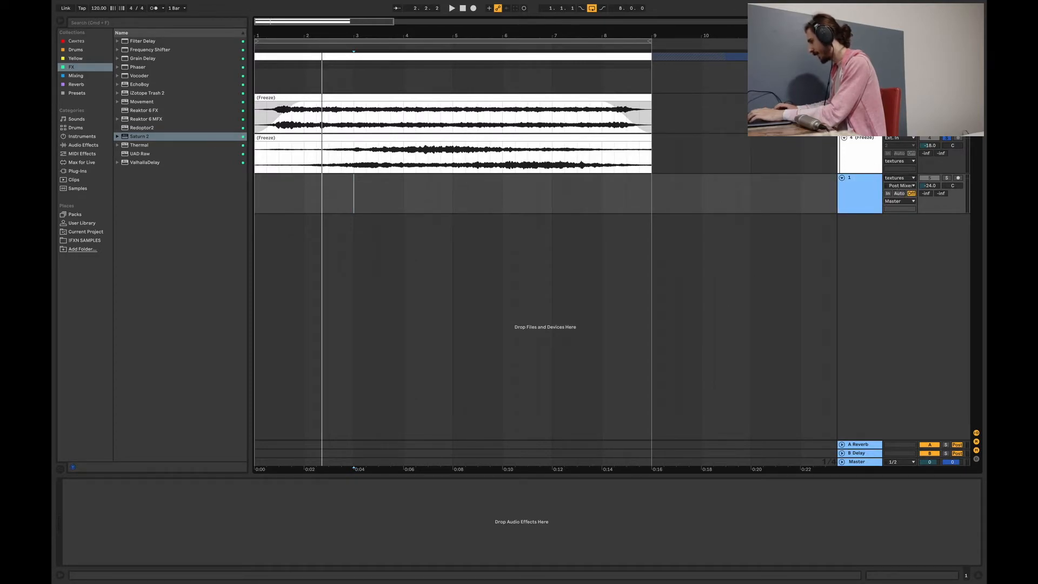
{"action": "key", "text": "Return"}
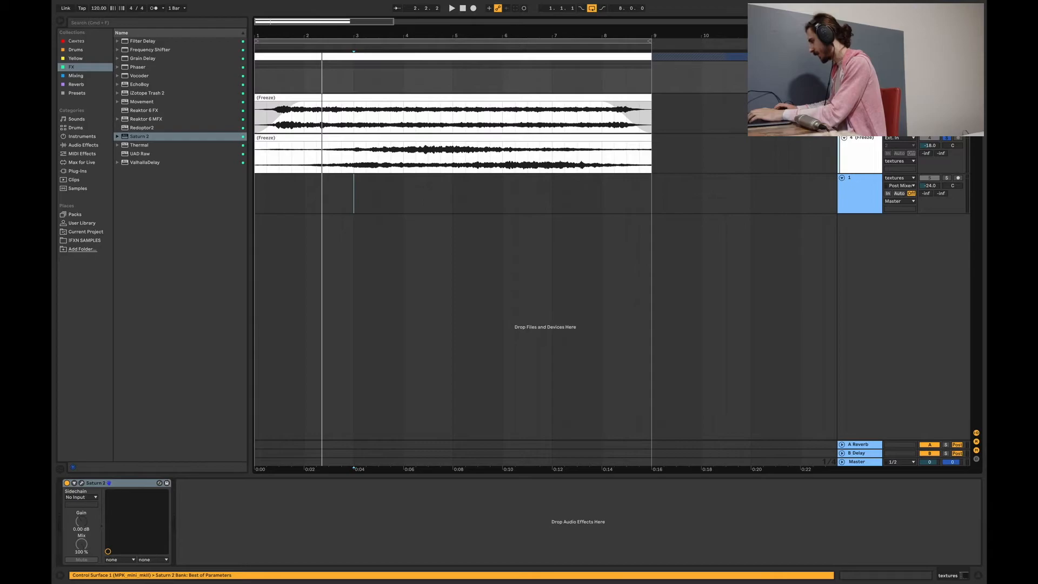
{"action": "right_click", "coordinate": [865, 184]}
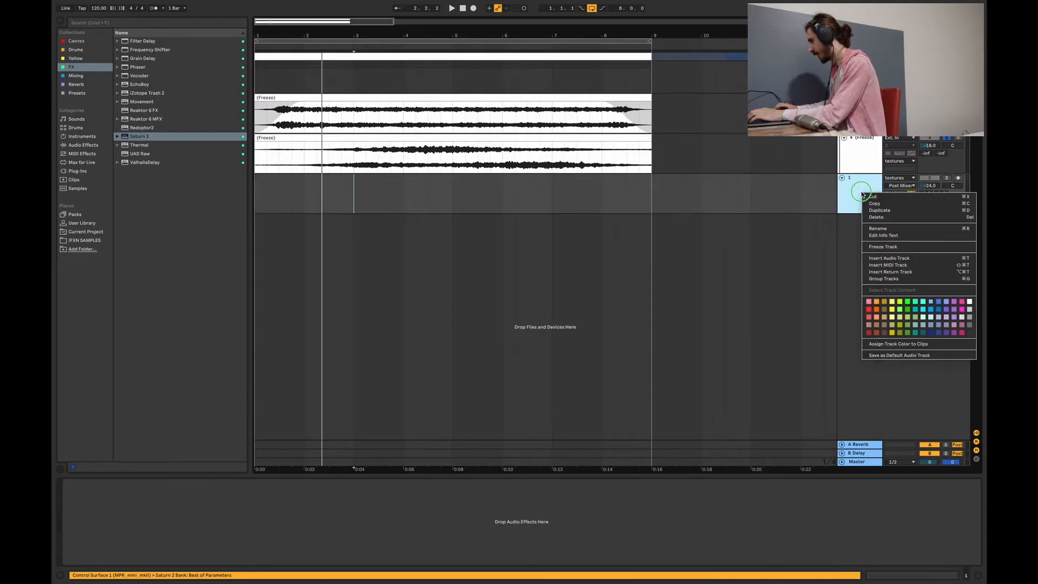
{"action": "left_click", "coordinate": [869, 303]}
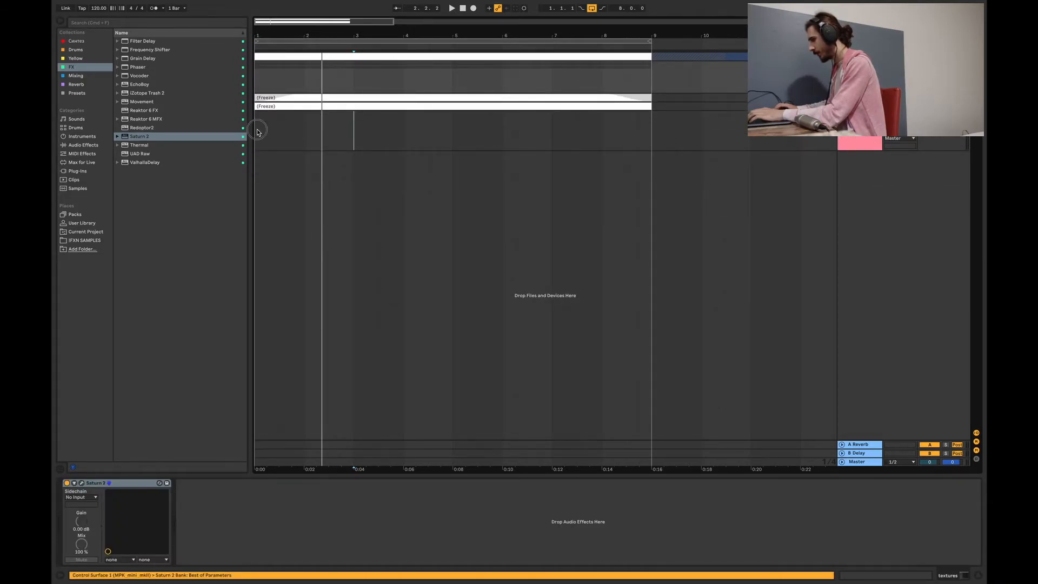
Step: Choose the pink track's input tap point and record the textures group onto it for eight bars from the start
{"action": "left_click", "coordinate": [257, 131]}
{"action": "left_click", "coordinate": [900, 121]}
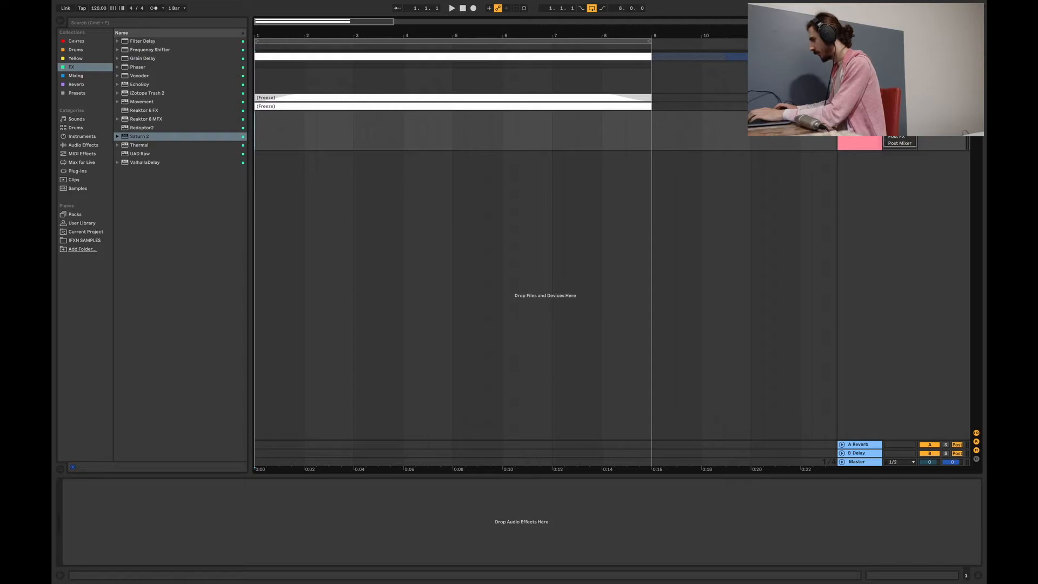
{"action": "left_click", "coordinate": [896, 139]}
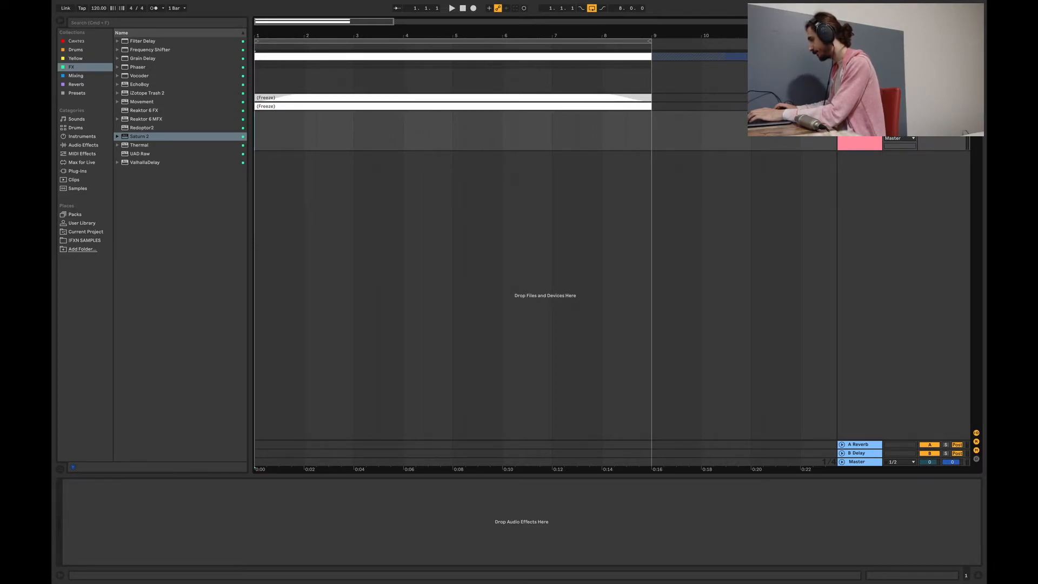
{"action": "left_click", "coordinate": [474, 9]}
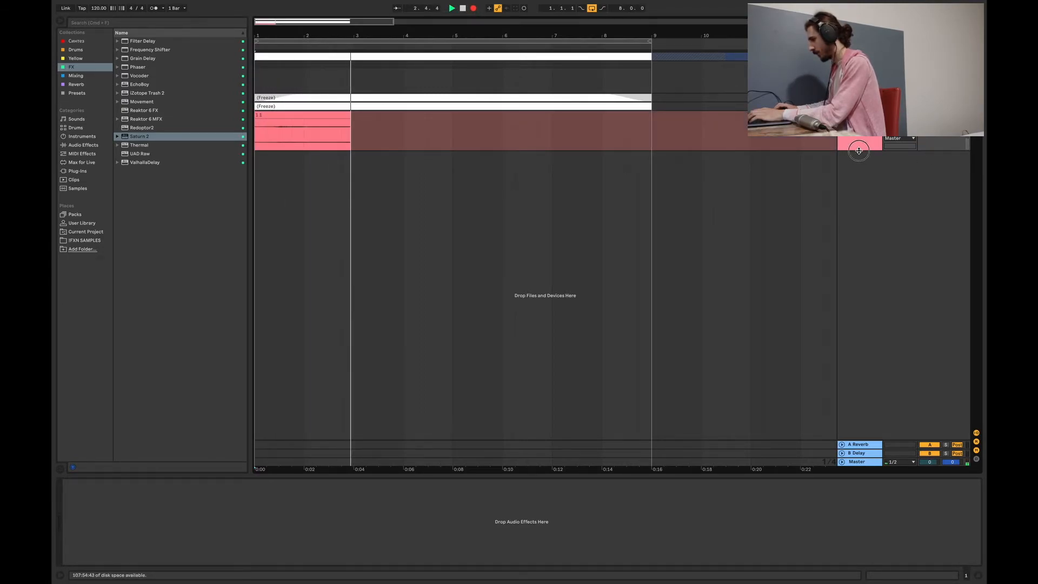
{"action": "left_click_drag", "start_coordinate": [859, 149], "coordinate": [872, 250]}
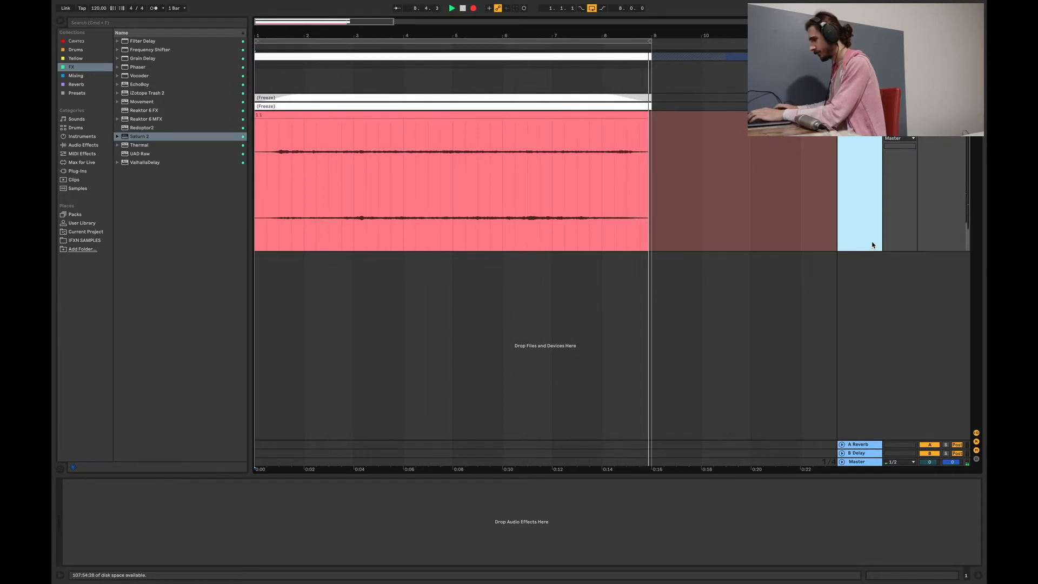
{"action": "key", "text": "space"}
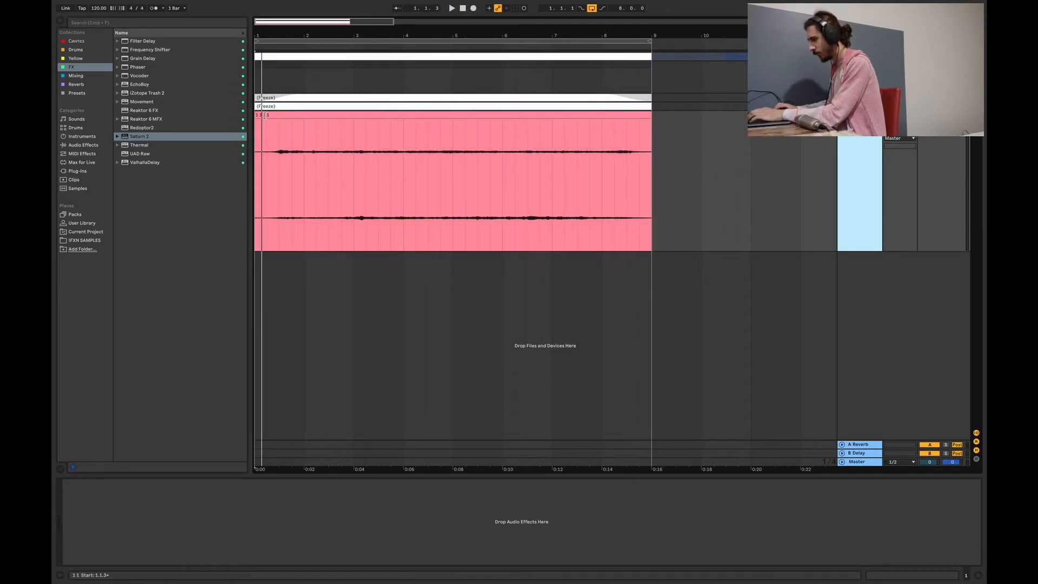
Step: Insert a MIDI track below the pink recorded track and make it slightly taller
{"action": "left_click", "coordinate": [264, 115]}
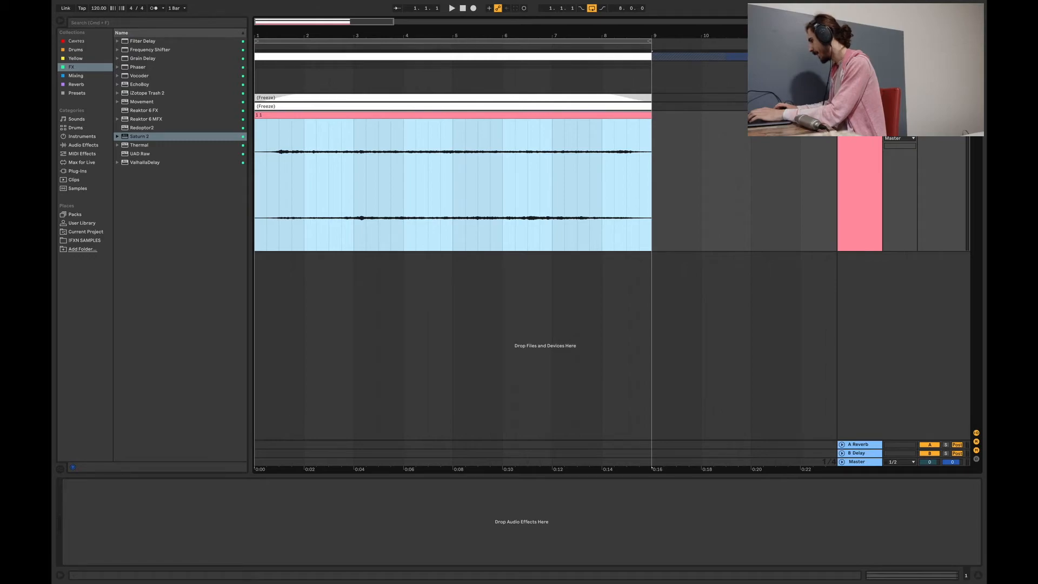
{"action": "left_click", "coordinate": [879, 316]}
{"action": "right_click", "coordinate": [880, 313]}
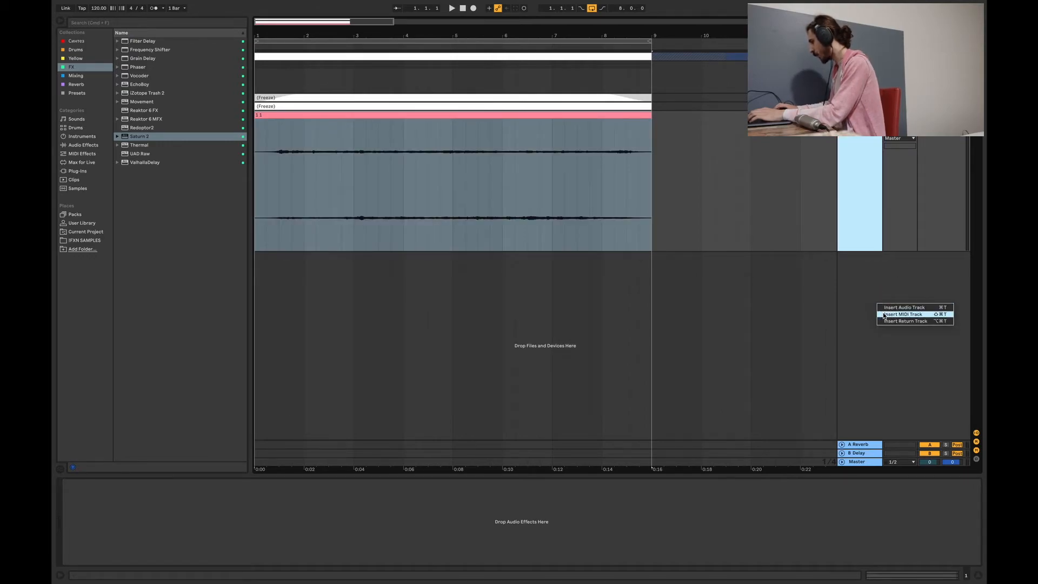
{"action": "left_click", "coordinate": [888, 317]}
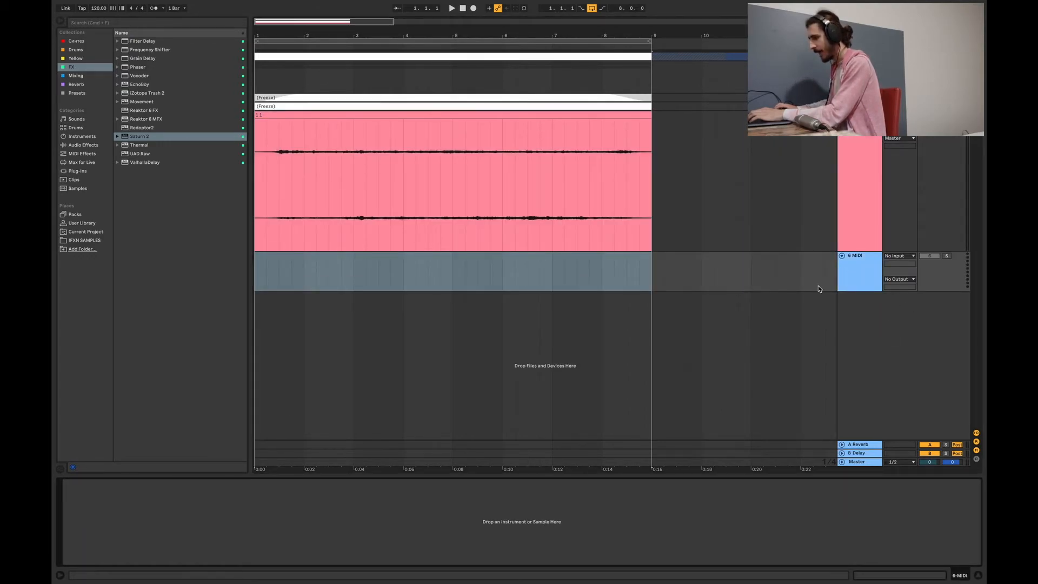
{"action": "left_click", "coordinate": [76, 41]}
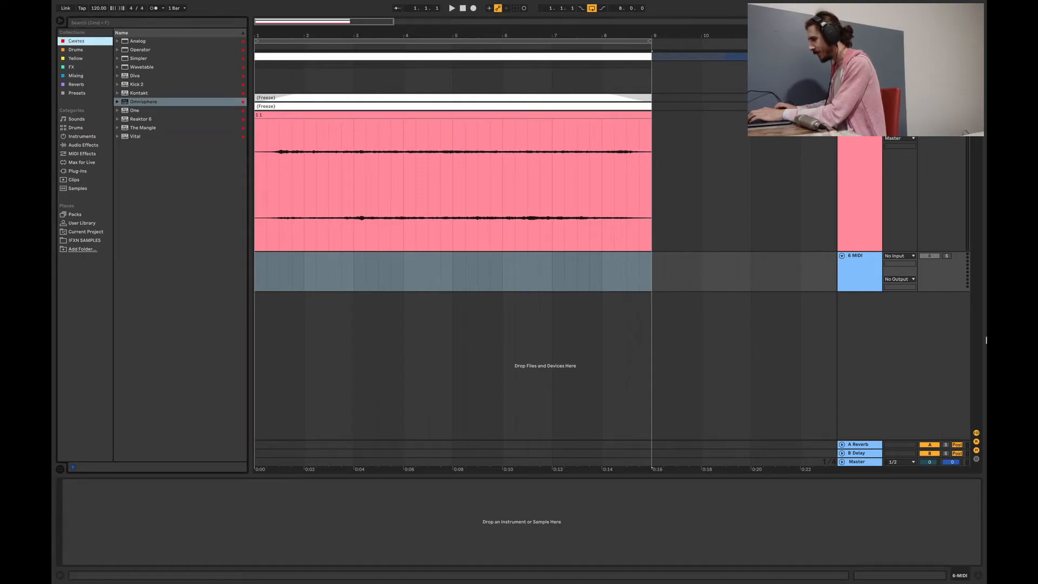
{"action": "left_click", "coordinate": [843, 285]}
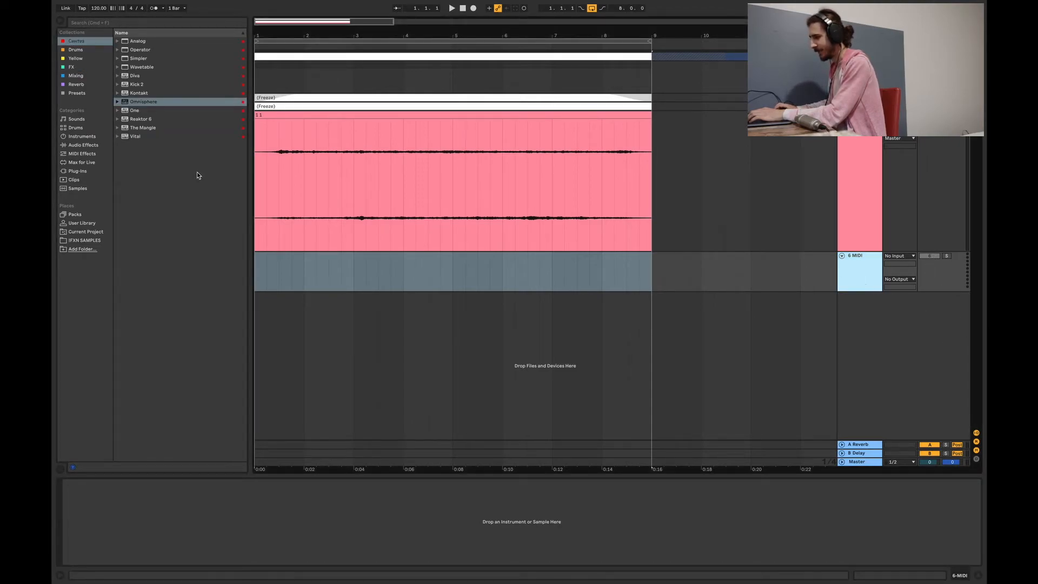
{"action": "left_click", "coordinate": [143, 128]}
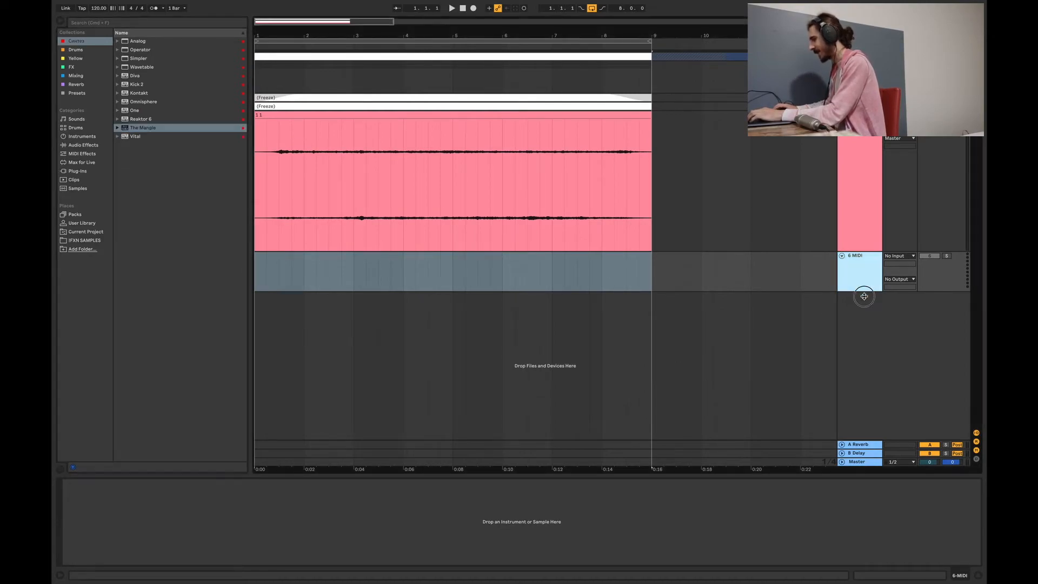
{"action": "left_click_drag", "start_coordinate": [862, 291], "coordinate": [867, 313]}
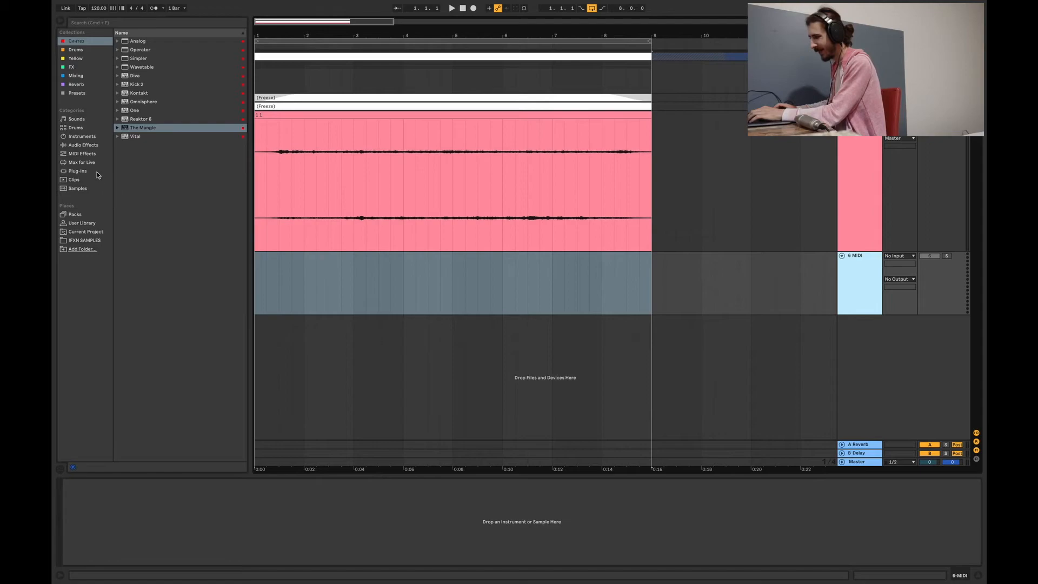
Step: Load The Mangle onto the new MIDI track
{"action": "left_click", "coordinate": [83, 163]}
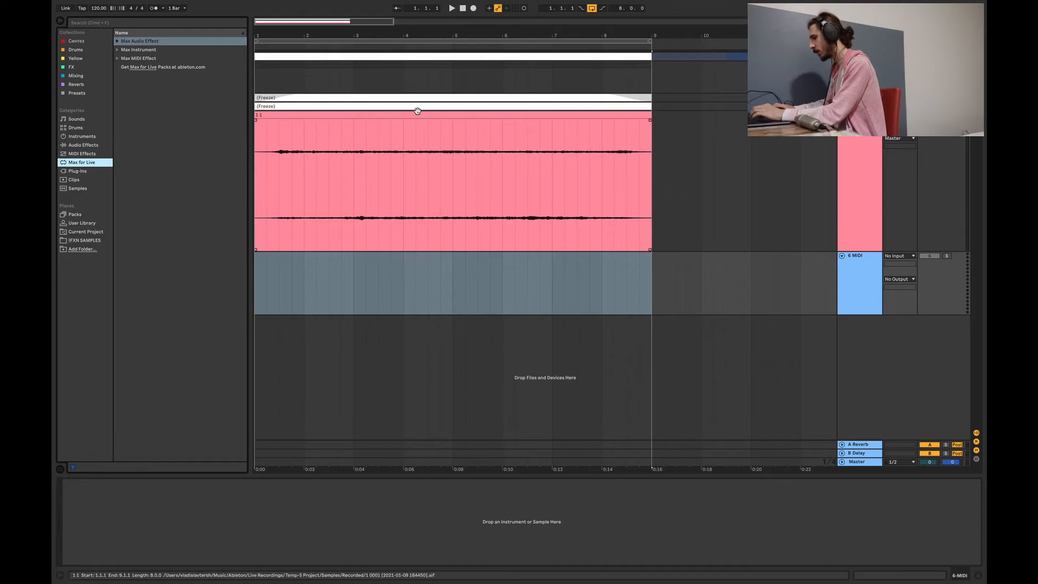
{"action": "left_click", "coordinate": [292, 174]}
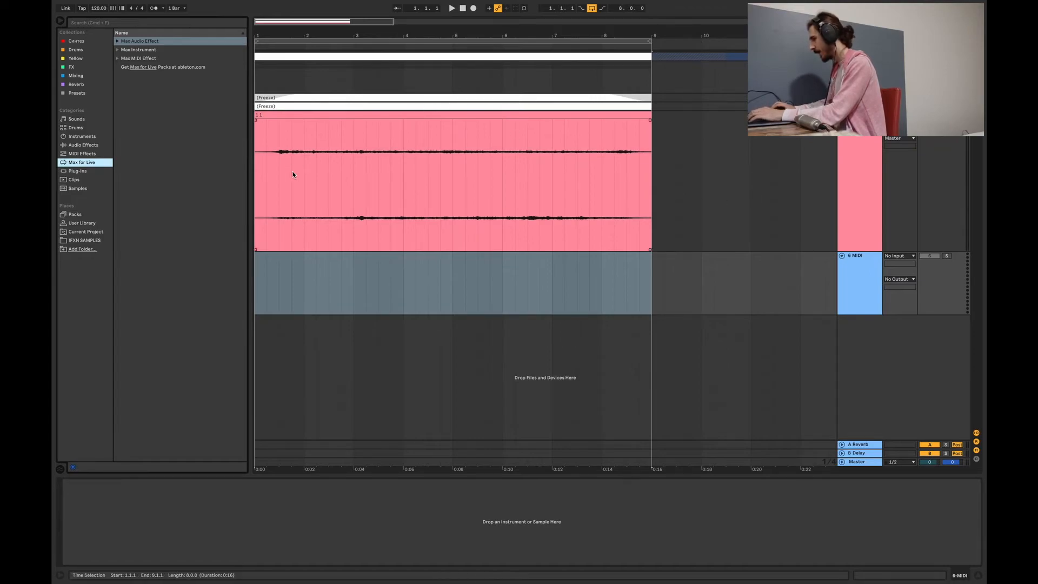
{"action": "left_click", "coordinate": [858, 282]}
{"action": "left_click", "coordinate": [75, 41]}
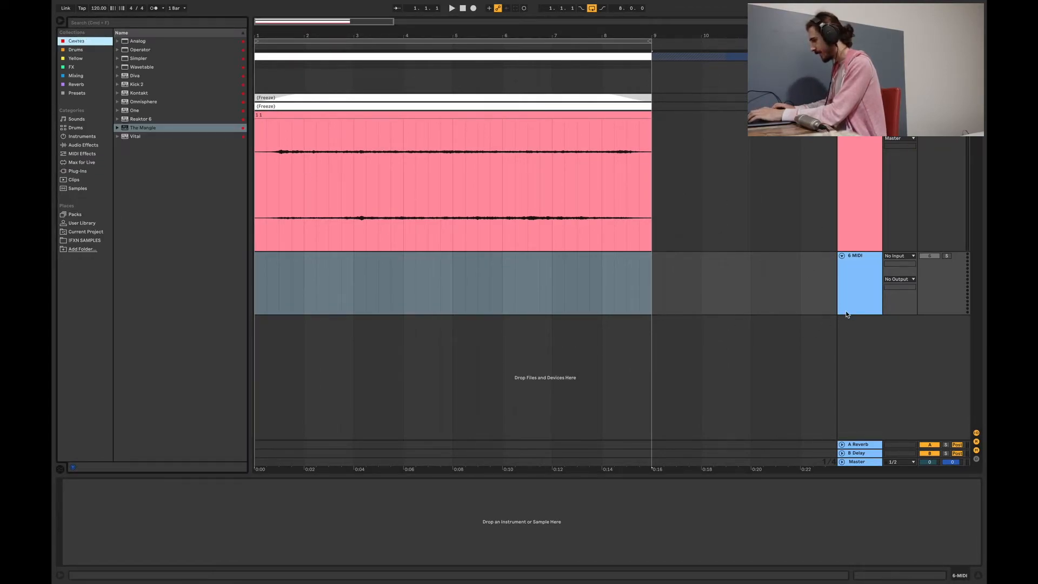
{"action": "left_click", "coordinate": [155, 130]}
{"action": "double_click", "coordinate": [155, 130]}
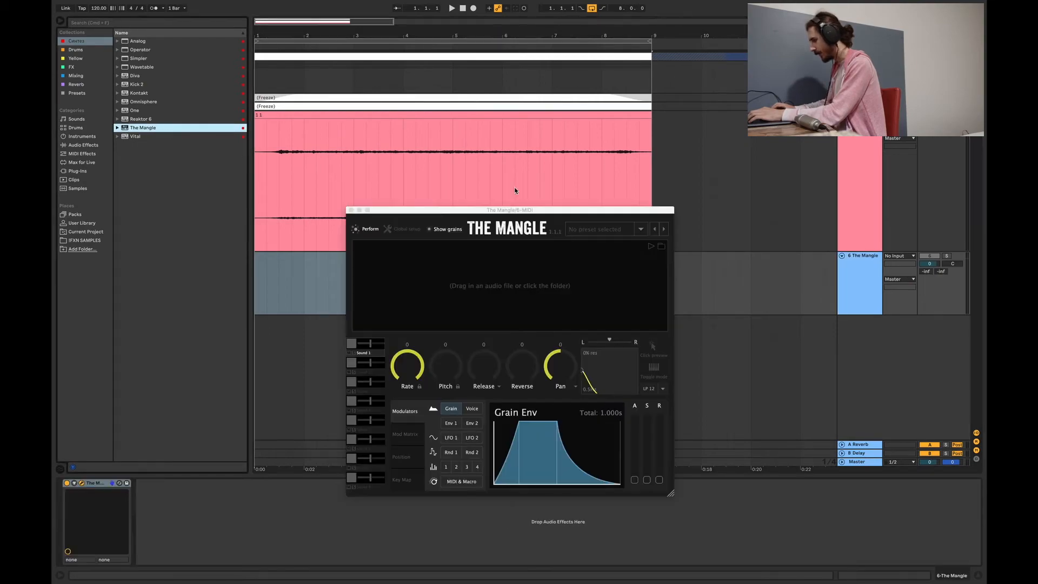
Step: Load the recorded pink clip into The Mangle as its sample and reposition the plug-in window
{"action": "left_click_drag", "start_coordinate": [533, 208], "coordinate": [467, 169]}
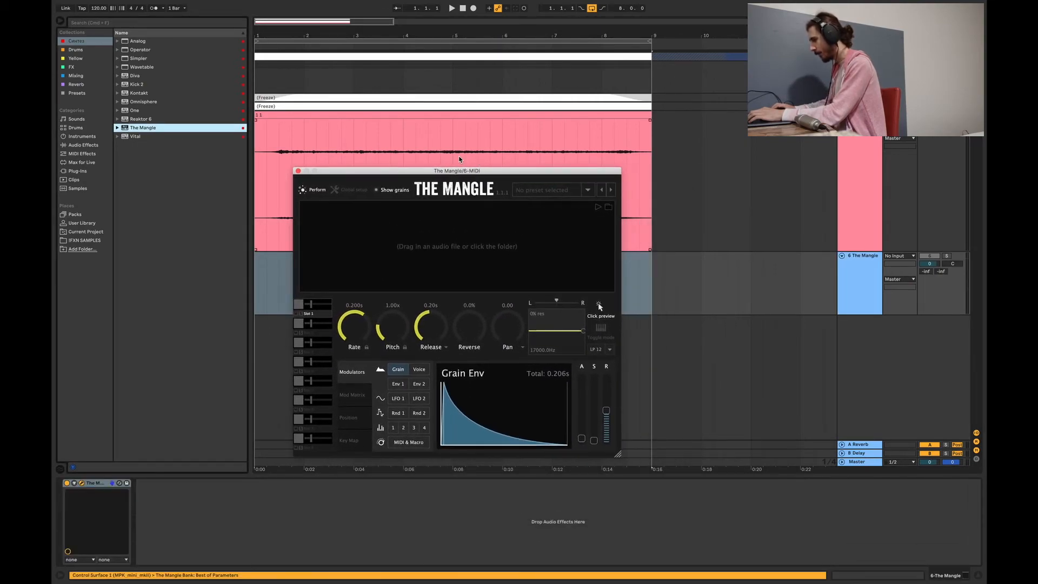
{"action": "left_click_drag", "start_coordinate": [425, 116], "coordinate": [424, 246]}
{"action": "left_click_drag", "start_coordinate": [436, 172], "coordinate": [430, 111]}
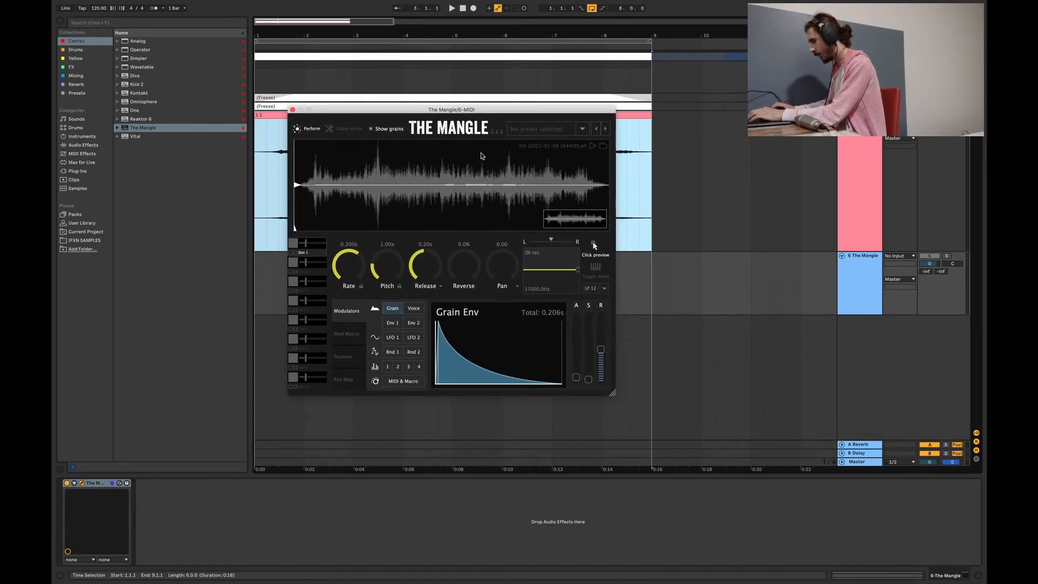
Step: Lengthen the grain envelope's attack and release and add a short sustain, for a total of about 5.63 s
{"action": "left_click_drag", "start_coordinate": [576, 377], "coordinate": [579, 316]}
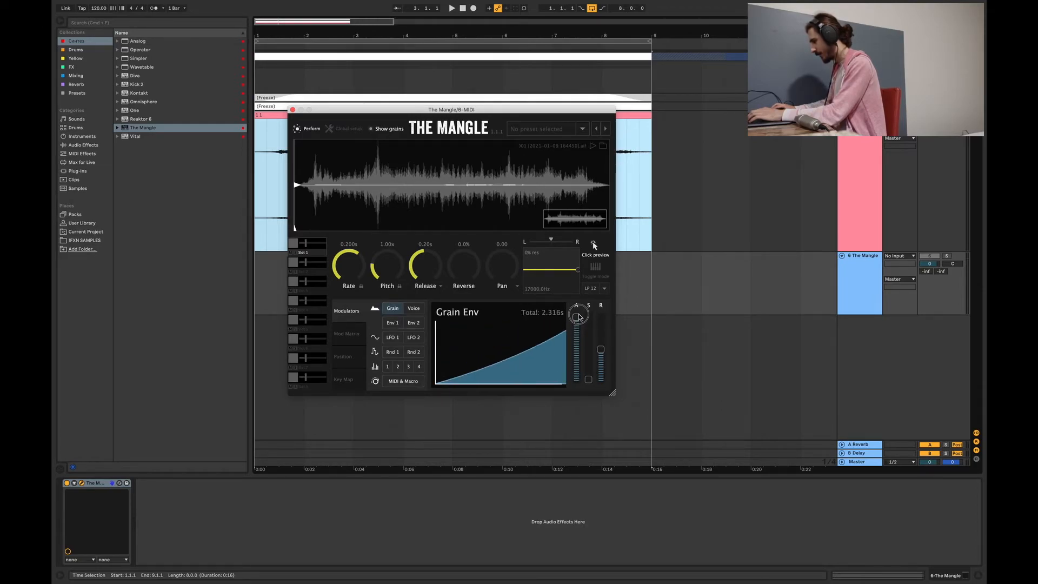
{"action": "left_click_drag", "start_coordinate": [600, 349], "coordinate": [600, 316]}
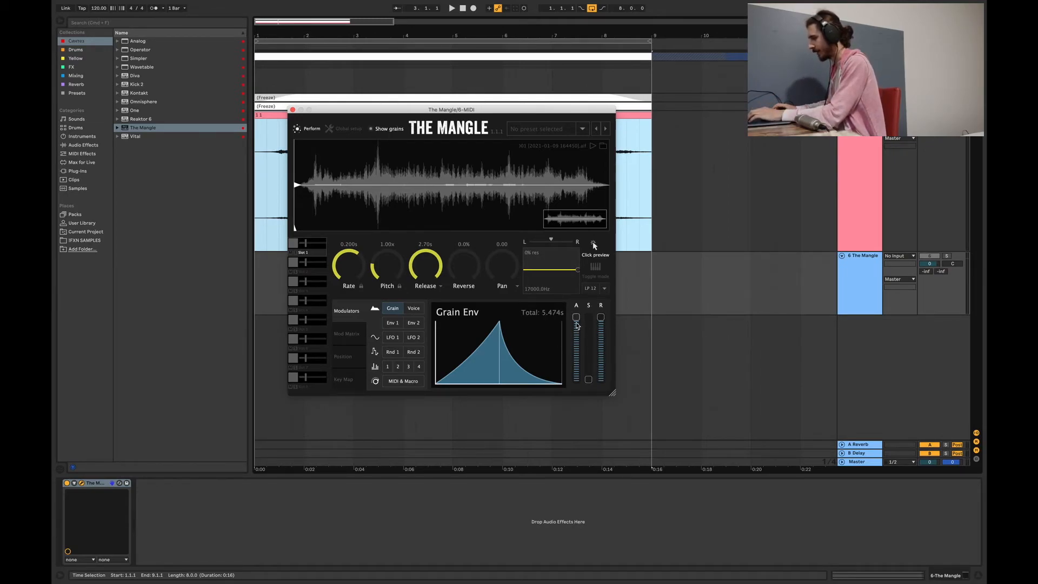
{"action": "left_click_drag", "start_coordinate": [588, 380], "coordinate": [589, 352]}
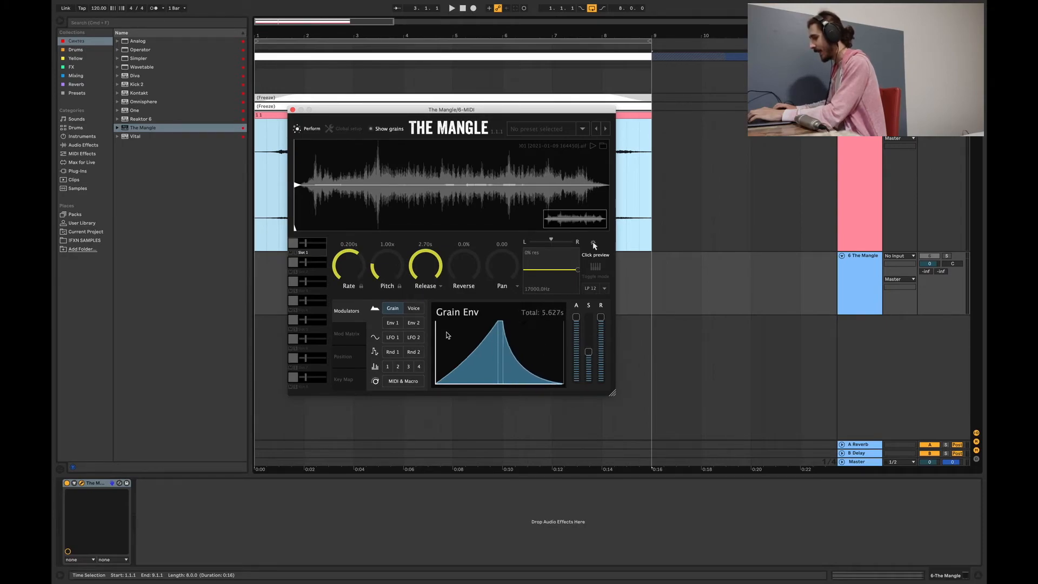
Step: Lengthen the voice envelope's attack and release to a total of about 6.31 s, and set Reverse to 27%
{"action": "left_click", "coordinate": [418, 309]}
{"action": "left_click_drag", "start_coordinate": [551, 364], "coordinate": [588, 331]}
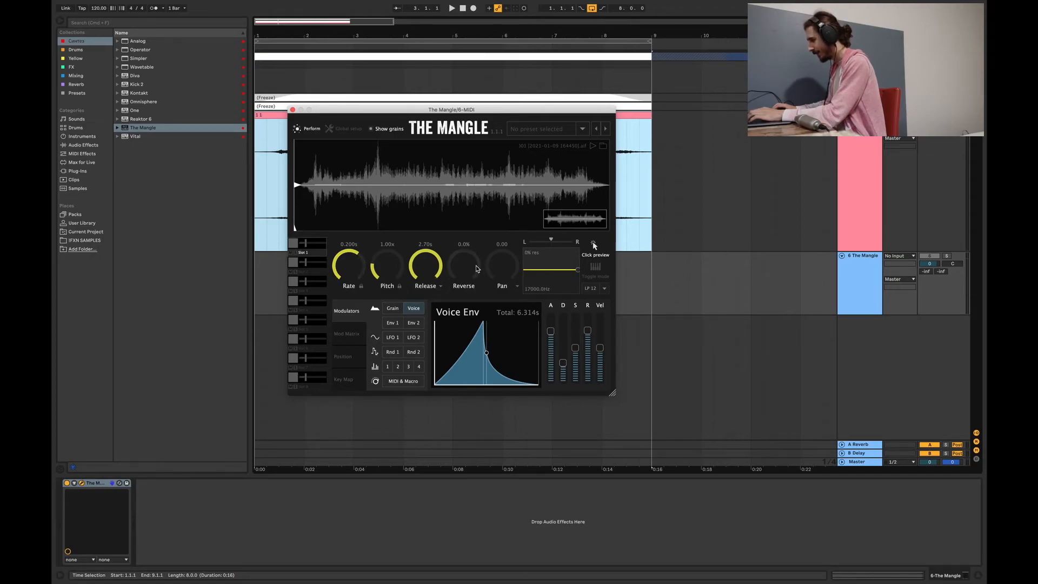
{"action": "left_click_drag", "start_coordinate": [474, 269], "coordinate": [453, 242]}
Step: Solo The Mangle's track and audition different grain positions across the sample
{"action": "left_click_drag", "start_coordinate": [933, 258], "coordinate": [937, 261]}
{"action": "left_click", "coordinate": [946, 257]}
{"action": "left_click_drag", "start_coordinate": [358, 176], "coordinate": [495, 187]}
{"action": "mouse_move", "coordinate": [929, 264]}
{"action": "left_mouse_down"}
{"action": "mouse_move", "coordinate": [929, 250]}
{"action": "mouse_move", "coordinate": [931, 265]}
{"action": "left_mouse_up"}
{"action": "key", "text": "Delete"}
{"action": "left_click", "coordinate": [508, 186]}
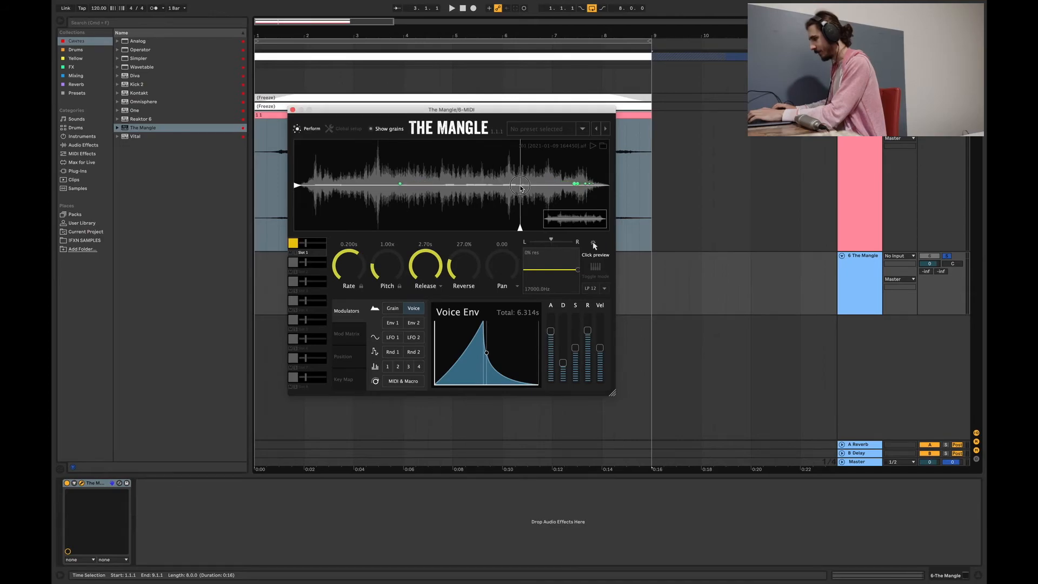
{"action": "mouse_move", "coordinate": [480, 185]}
{"action": "left_mouse_down"}
{"action": "mouse_move", "coordinate": [370, 175]}
{"action": "mouse_move", "coordinate": [373, 199]}
{"action": "mouse_move", "coordinate": [571, 177]}
{"action": "mouse_move", "coordinate": [442, 174]}
{"action": "left_mouse_up"}
Step: Fold the pink recorded track and insert a new audio track below The Mangle's track
{"action": "left_click_drag", "start_coordinate": [348, 110], "coordinate": [395, 289]}
{"action": "left_click_drag", "start_coordinate": [355, 22], "coordinate": [355, 4]}
{"action": "left_click", "coordinate": [842, 114]}
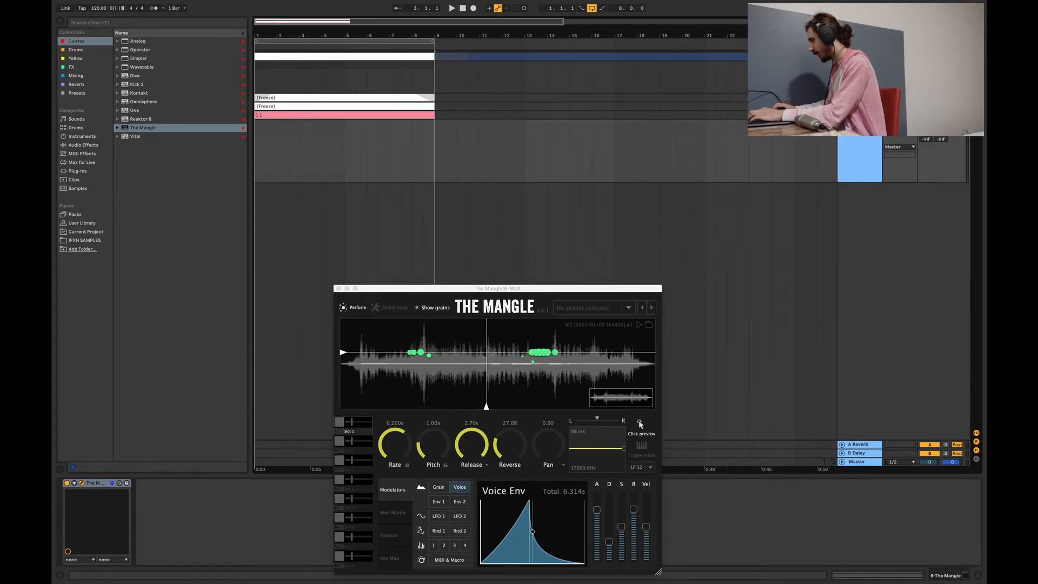
{"action": "right_click", "coordinate": [858, 208]}
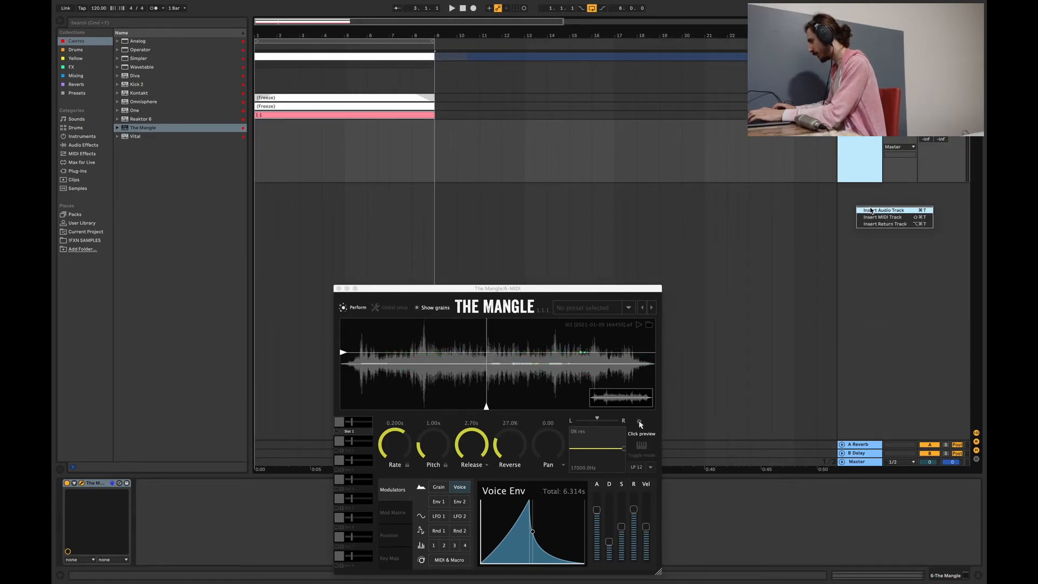
{"action": "left_click", "coordinate": [871, 210]}
Step: Color the new audio track yellow and rename it texture2
{"action": "right_click", "coordinate": [860, 209]}
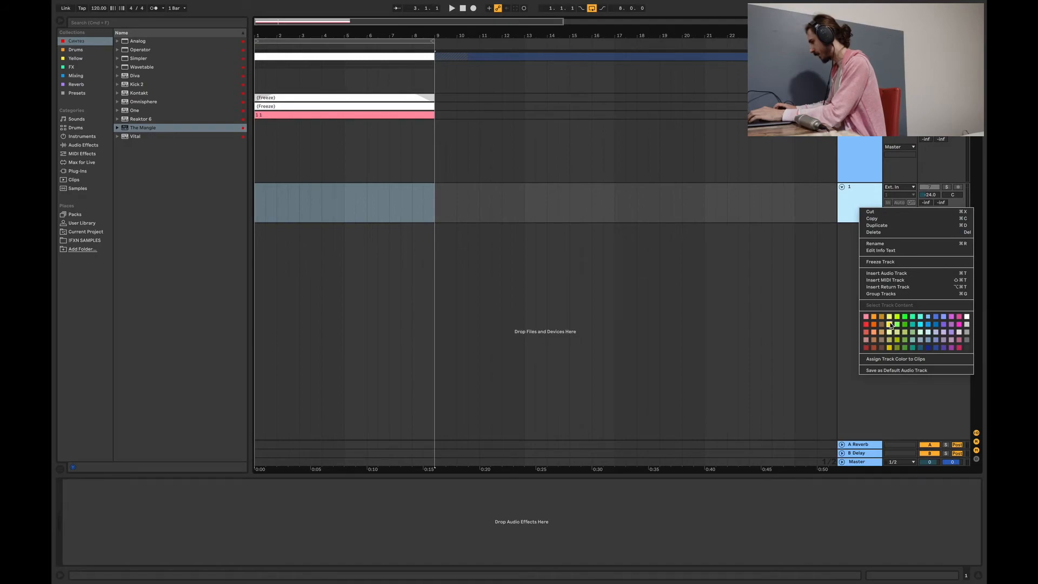
{"action": "left_click", "coordinate": [890, 324]}
{"action": "left_click", "coordinate": [483, 279]}
{"action": "left_click", "coordinate": [877, 196]}
{"action": "key", "text": "super+r"}
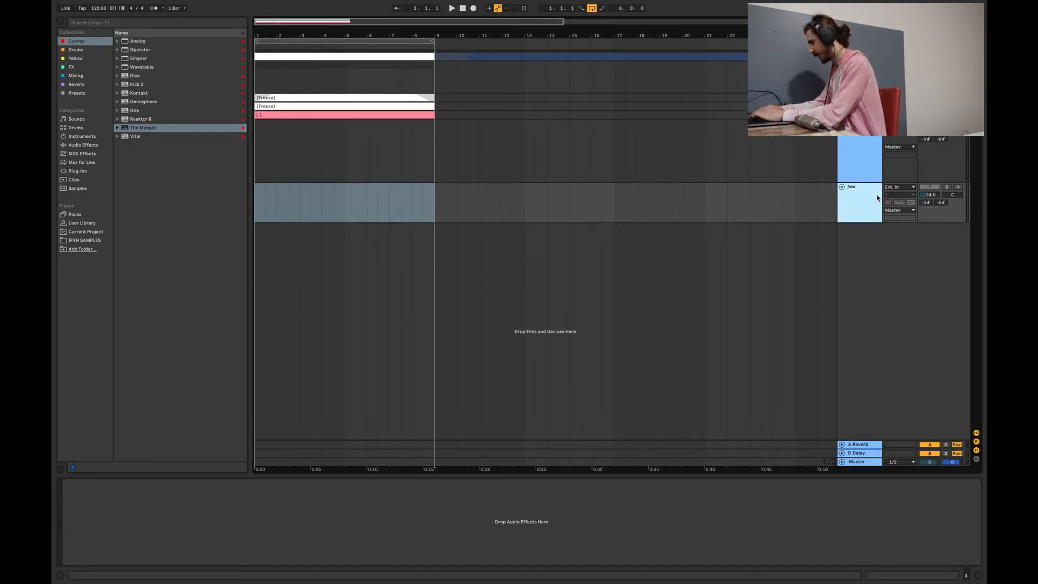
{"action": "type", "text": "texture2"}
{"action": "key", "text": "Return"}
Step: Route texture2's audio input from 6-The Mangle, Post FX, with monitoring off
{"action": "left_click", "coordinate": [892, 188]}
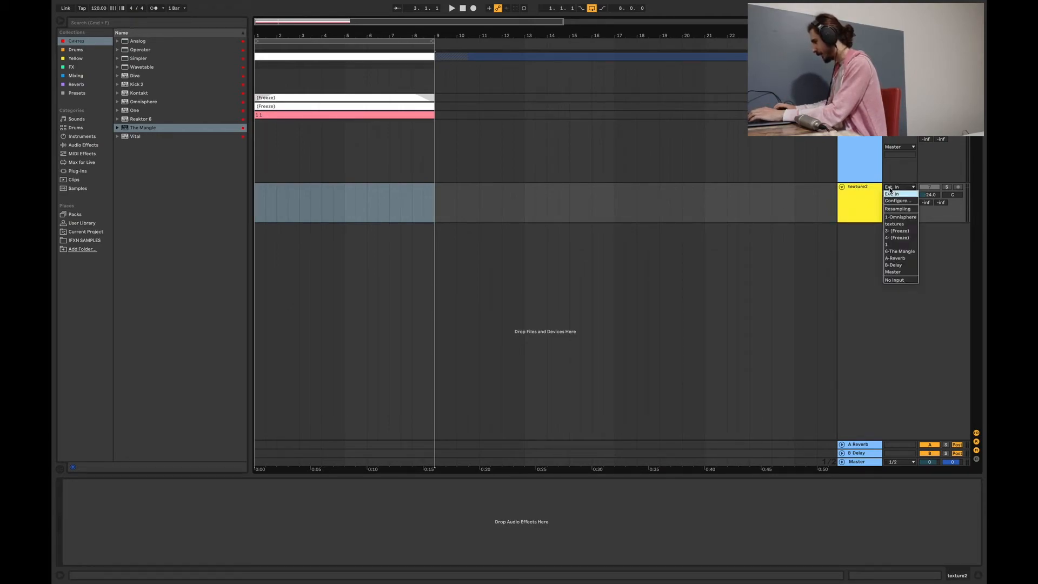
{"action": "left_click", "coordinate": [898, 258]}
{"action": "left_click", "coordinate": [900, 195]}
{"action": "left_click", "coordinate": [899, 203]}
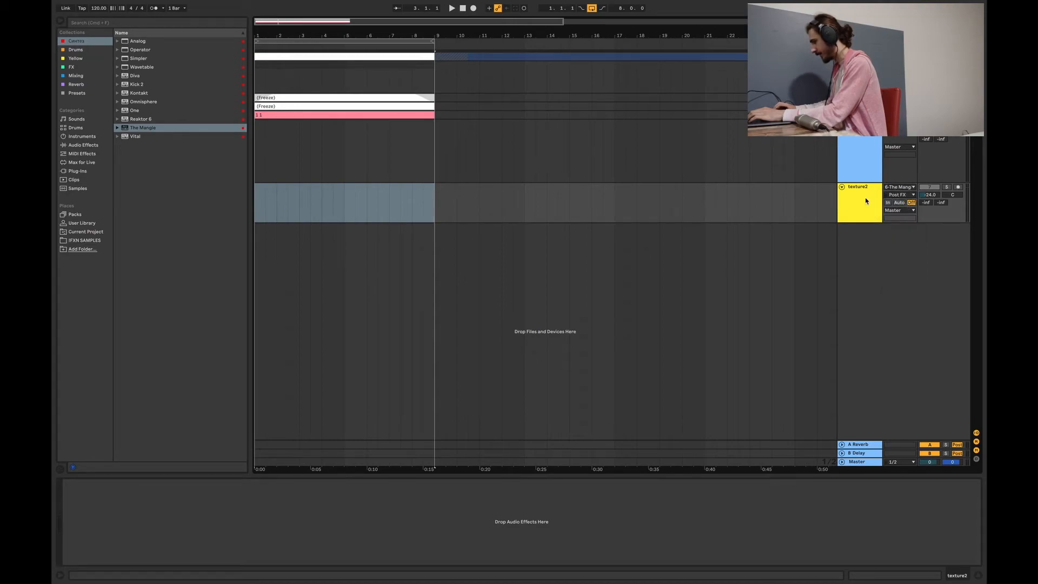
Step: Extend the arrangement loop to 16 bars, ending at bar 17, and set the start position at bar 1
{"action": "left_click", "coordinate": [259, 211]}
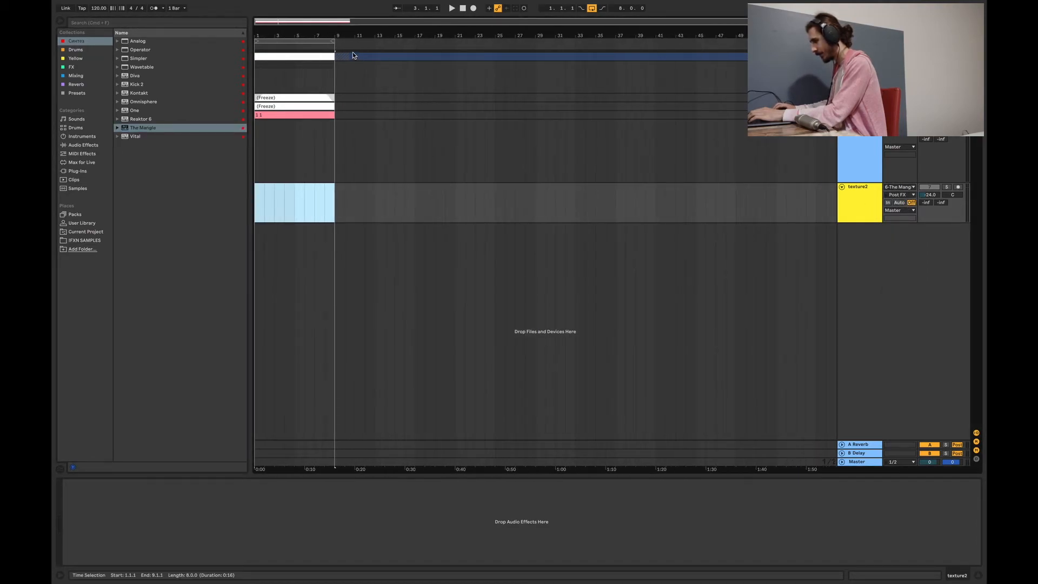
{"action": "left_click_drag", "start_coordinate": [334, 41], "coordinate": [417, 59]}
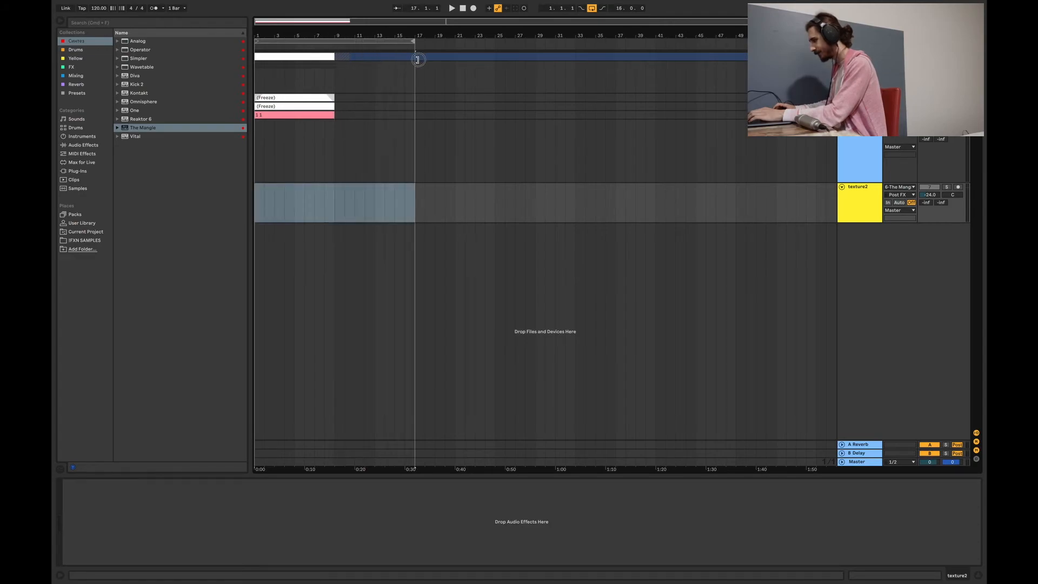
{"action": "left_click", "coordinate": [259, 209]}
Step: Move The Mangle's window higher and arm the texture2 track for recording, keeping The Mangle's track selected
{"action": "left_click", "coordinate": [861, 149]}
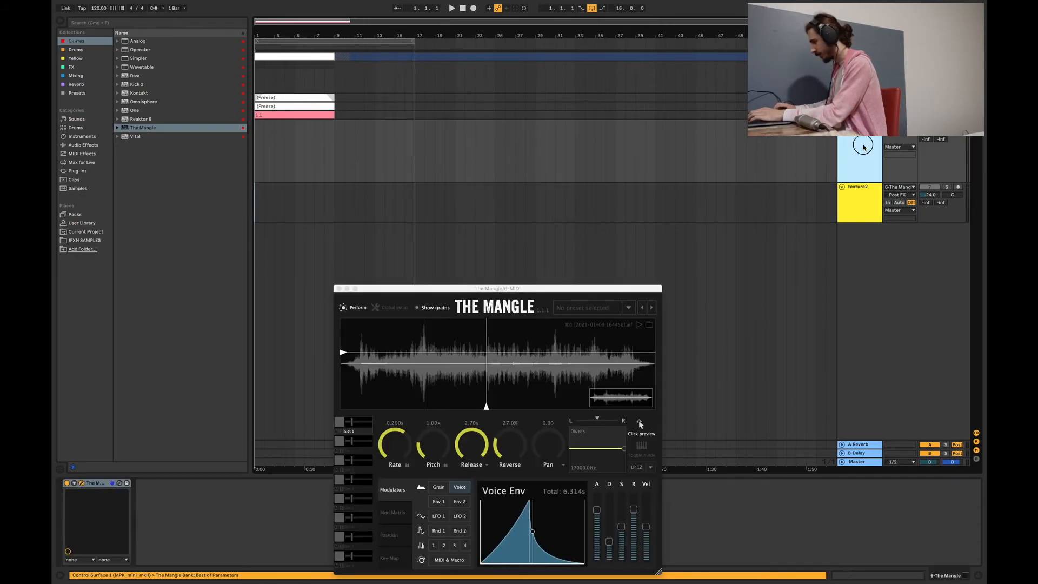
{"action": "left_click_drag", "start_coordinate": [520, 287], "coordinate": [538, 246]}
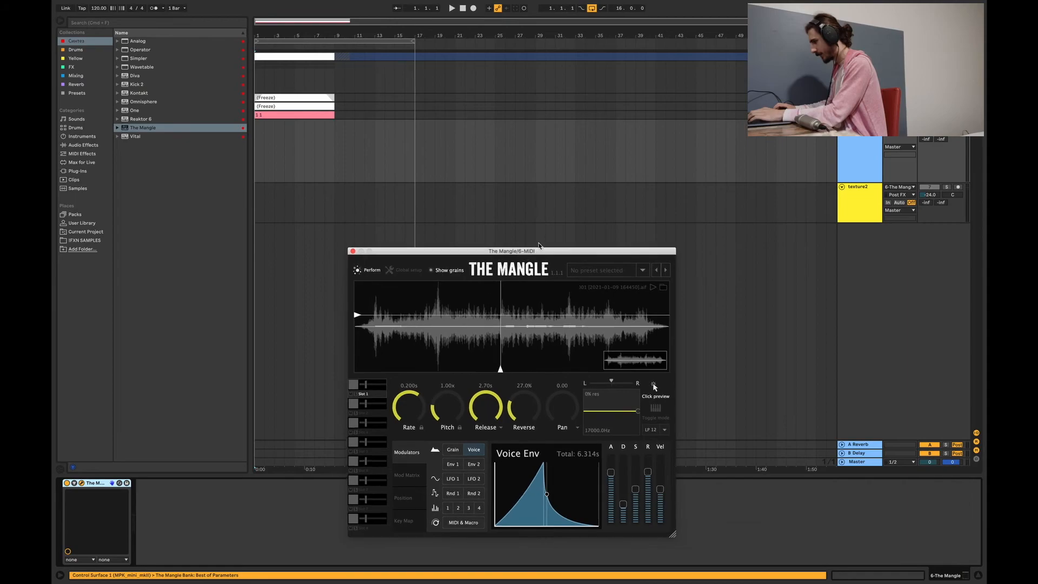
{"action": "left_click", "coordinate": [269, 207]}
{"action": "left_click", "coordinate": [863, 156]}
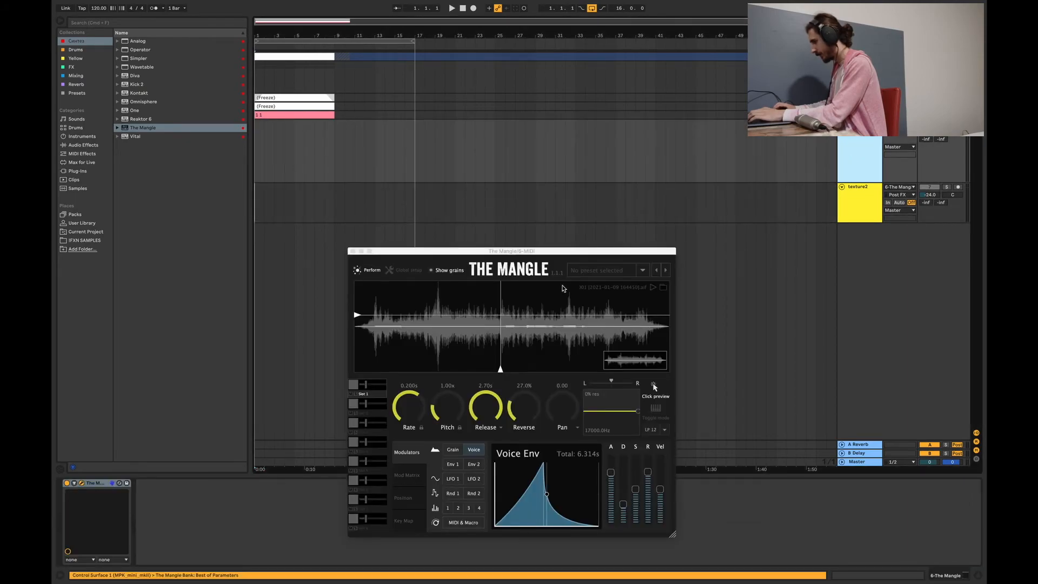
{"action": "left_click", "coordinate": [962, 196]}
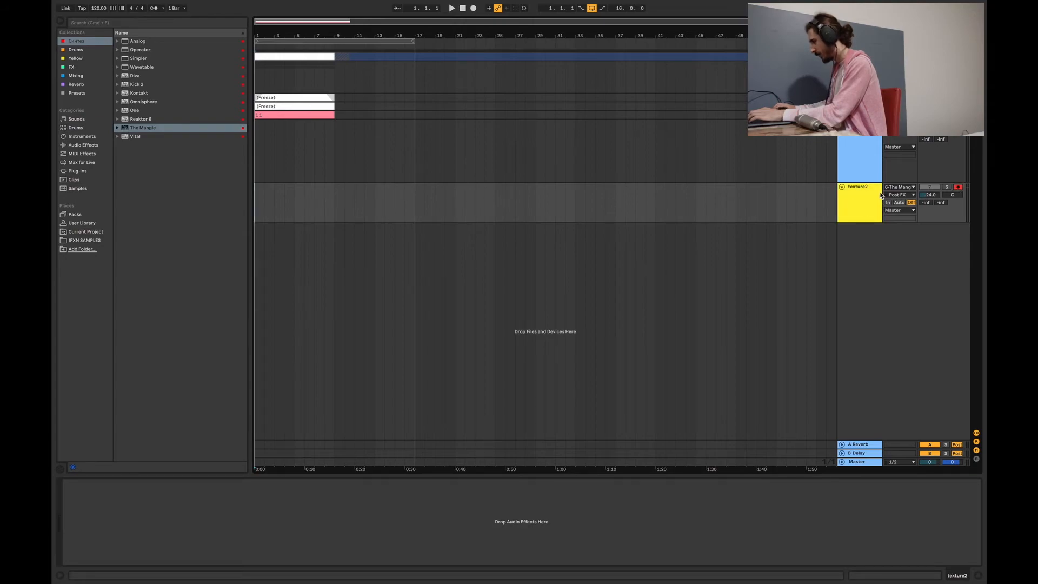
{"action": "left_click", "coordinate": [880, 161]}
Step: Record into texture2 while sweeping the grain position back and forth across the sample, stop, and close The Mangle's window
{"action": "left_click", "coordinate": [475, 9]}
{"action": "mouse_move", "coordinate": [389, 322]}
{"action": "left_mouse_down"}
{"action": "mouse_move", "coordinate": [379, 326]}
{"action": "mouse_move", "coordinate": [607, 322]}
{"action": "mouse_move", "coordinate": [622, 335]}
{"action": "mouse_move", "coordinate": [441, 311]}
{"action": "mouse_move", "coordinate": [417, 333]}
{"action": "mouse_move", "coordinate": [452, 344]}
{"action": "mouse_move", "coordinate": [529, 333]}
{"action": "left_mouse_up"}
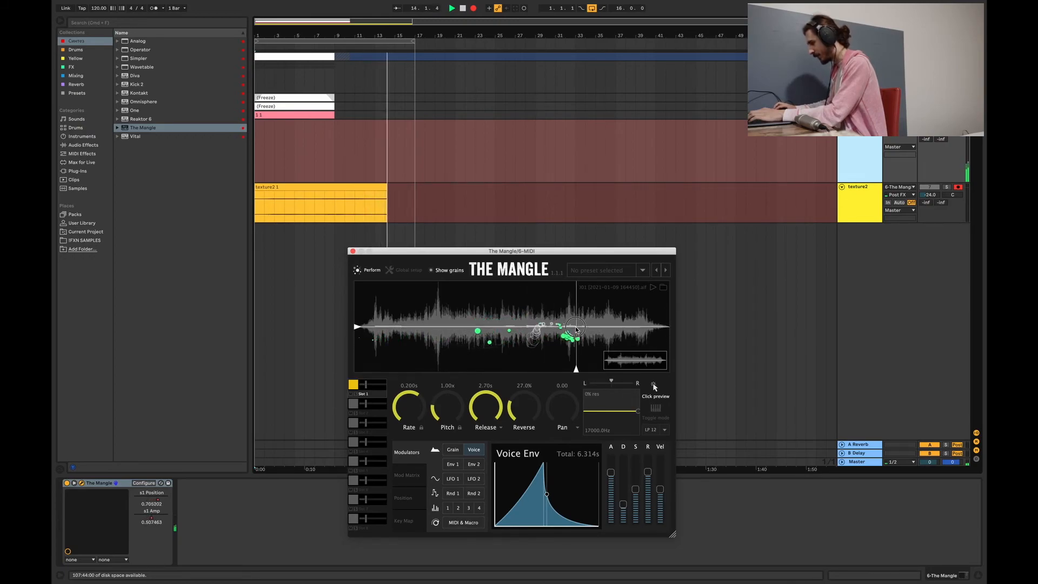
{"action": "left_click_drag", "start_coordinate": [568, 327], "coordinate": [615, 328]}
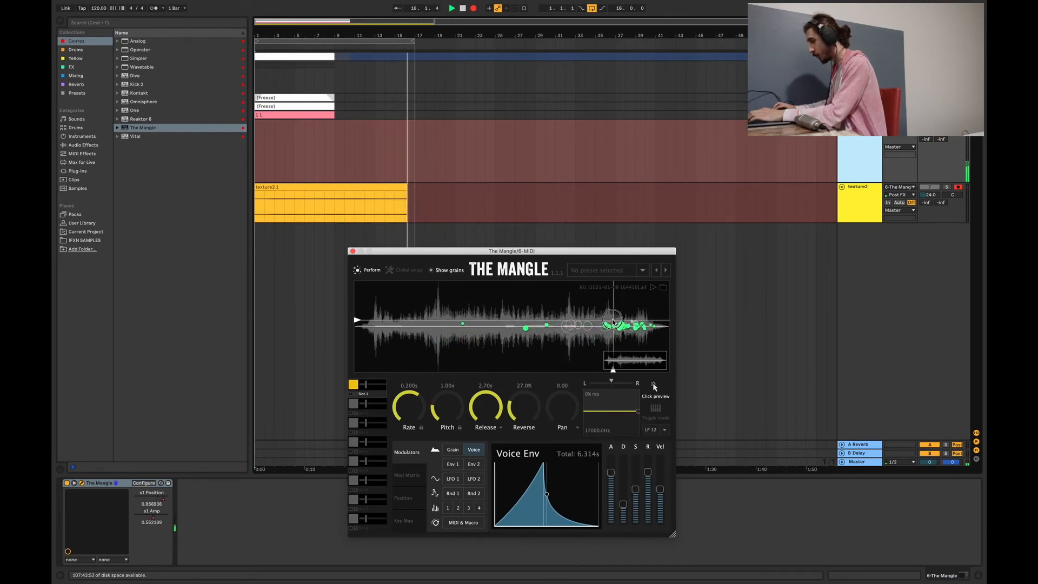
{"action": "mouse_move", "coordinate": [564, 323]}
{"action": "left_mouse_down"}
{"action": "mouse_move", "coordinate": [395, 326]}
{"action": "mouse_move", "coordinate": [622, 325]}
{"action": "mouse_move", "coordinate": [422, 328]}
{"action": "left_mouse_up"}
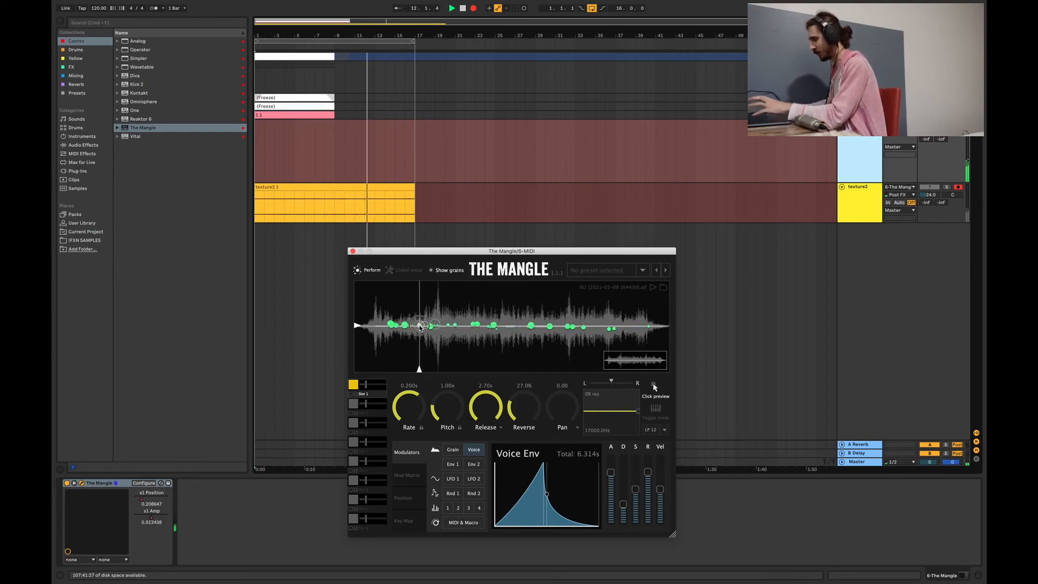
{"action": "mouse_move", "coordinate": [419, 327]}
{"action": "left_mouse_down"}
{"action": "mouse_move", "coordinate": [594, 331]}
{"action": "mouse_move", "coordinate": [438, 328]}
{"action": "left_mouse_up"}
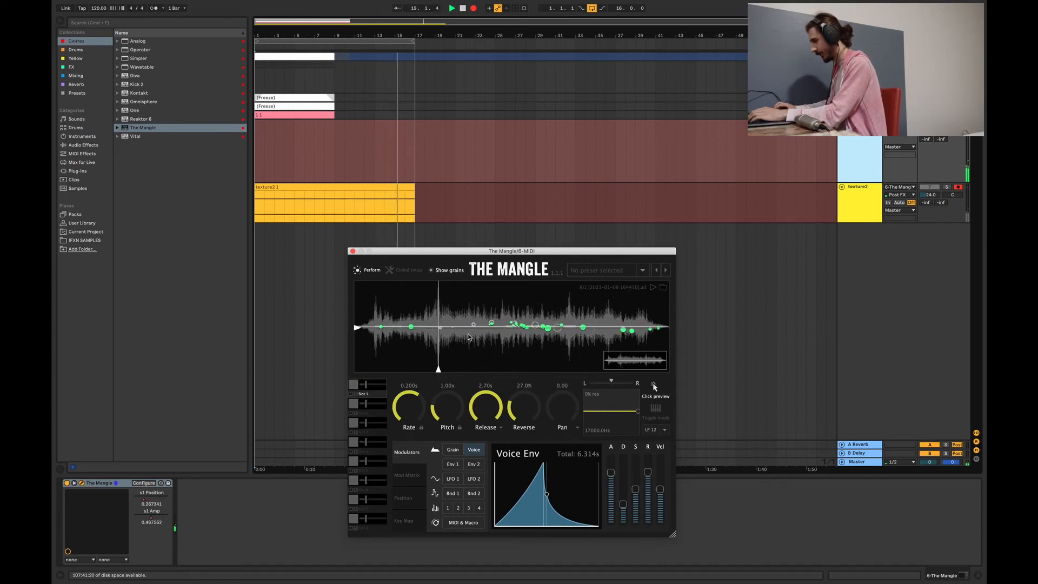
{"action": "key", "text": "space"}
{"action": "left_click", "coordinate": [352, 251]}
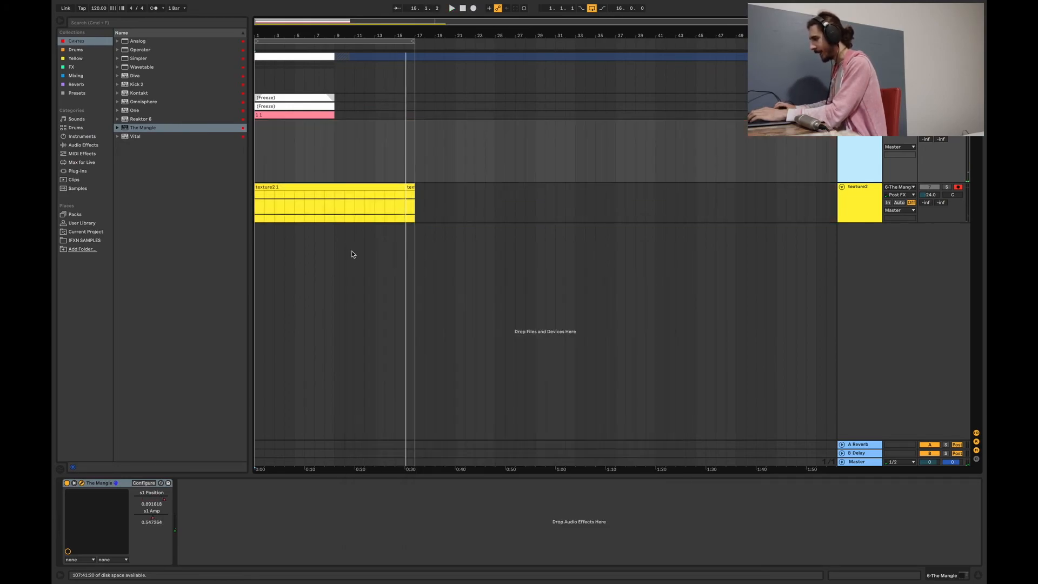
Step: Enlarge the texture2 track with its volume set to 0 dB, and unfold the pink recorded track
{"action": "left_click_drag", "start_coordinate": [279, 34], "coordinate": [650, 120]}
{"action": "left_click_drag", "start_coordinate": [861, 222], "coordinate": [883, 359]}
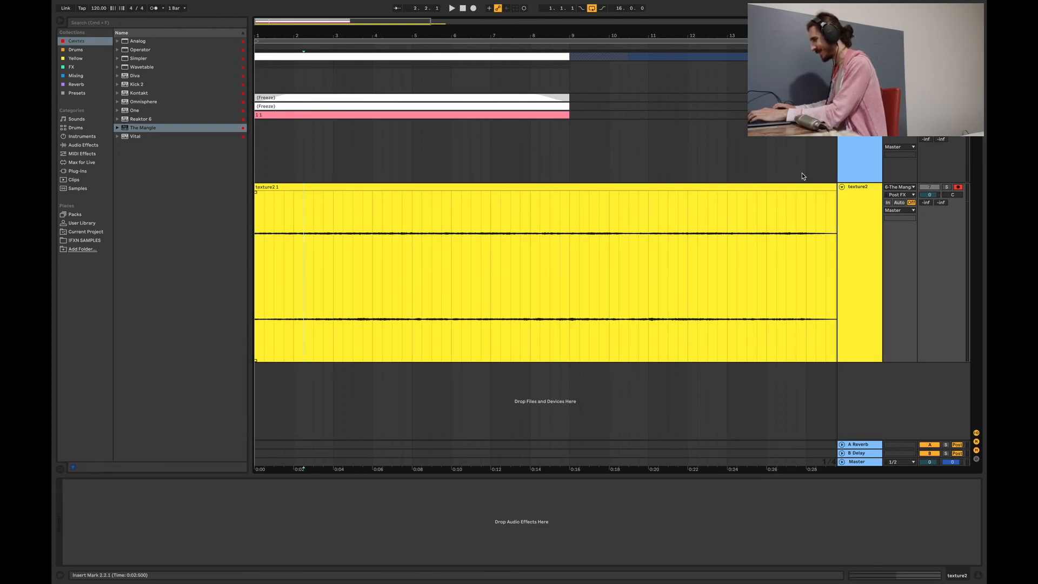
{"action": "left_click", "coordinate": [842, 114]}
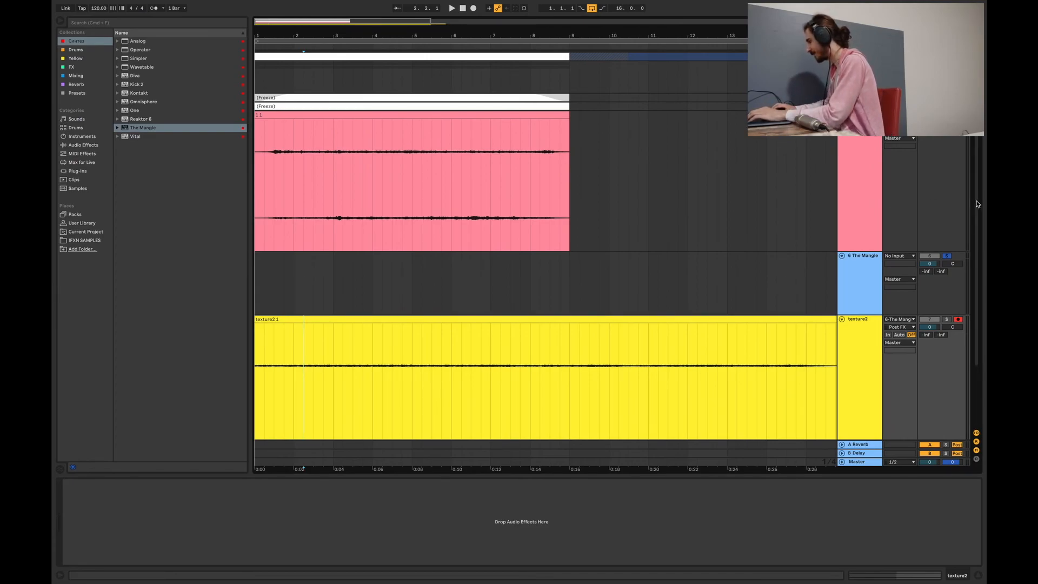
Step: Unsolo The Mangle's track and play the pink recorded clip from about bar 3
{"action": "scroll", "coordinate": [540, 186], "scroll_direction": "down", "scroll_amount": 1}
{"action": "left_click", "coordinate": [368, 184]}
{"action": "left_click", "coordinate": [342, 183]}
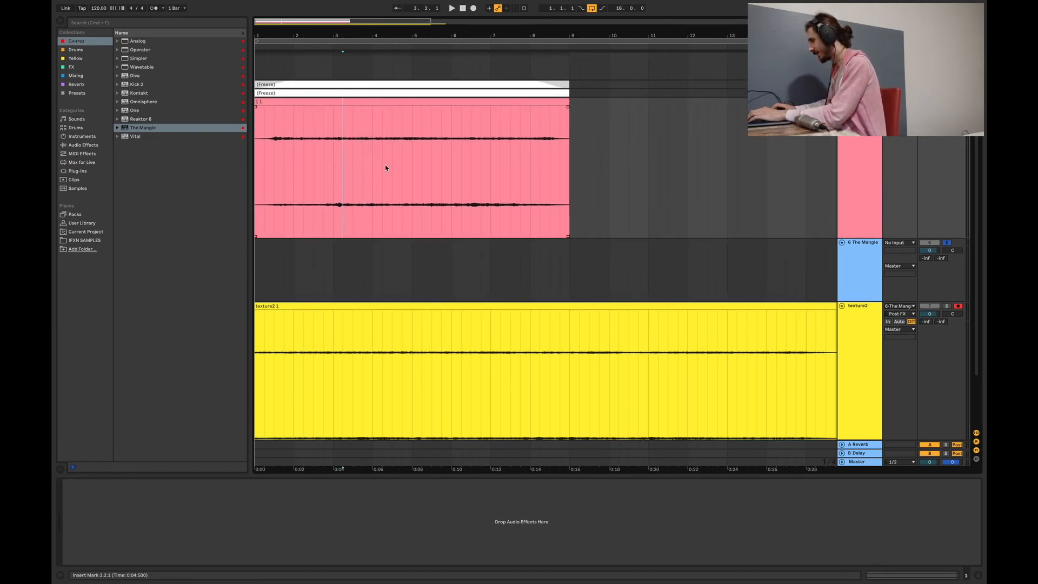
{"action": "key", "text": "space"}
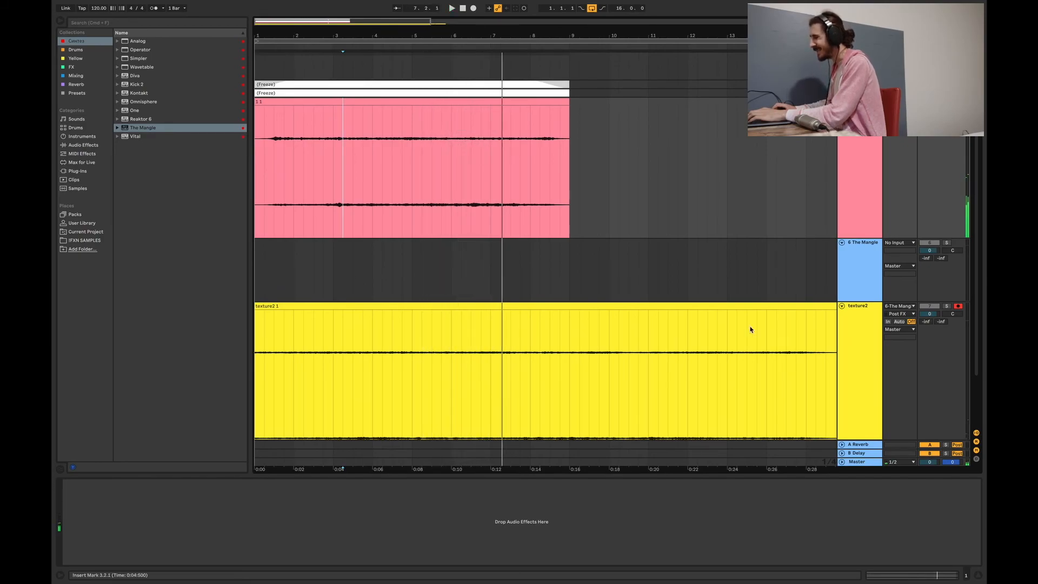
Step: Solo texture2 and play its recording from about bar 2 for comparison with the pink clip
{"action": "scroll", "coordinate": [705, 336], "scroll_direction": "down", "scroll_amount": 3}
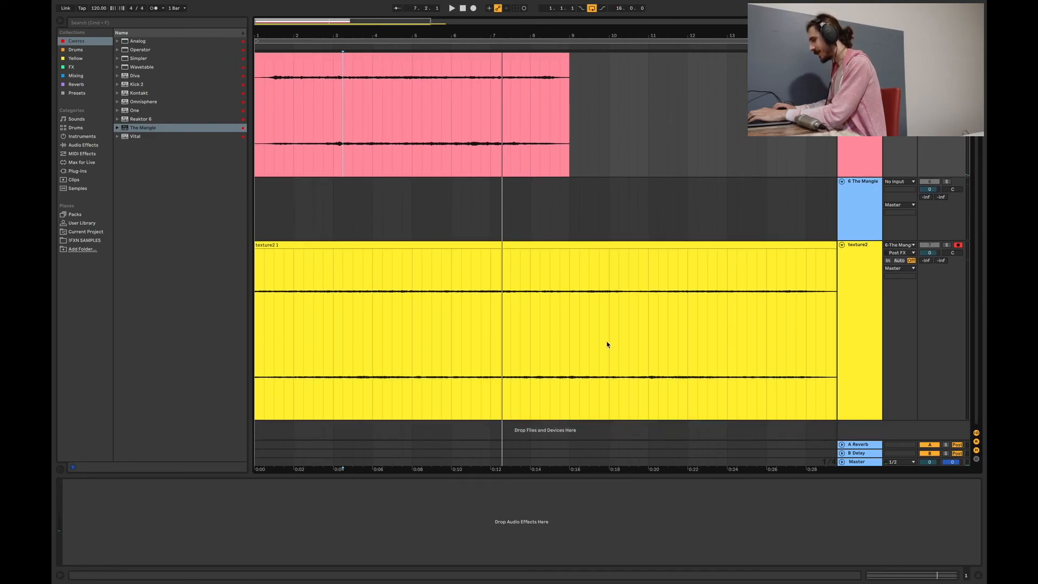
{"action": "left_click", "coordinate": [432, 351]}
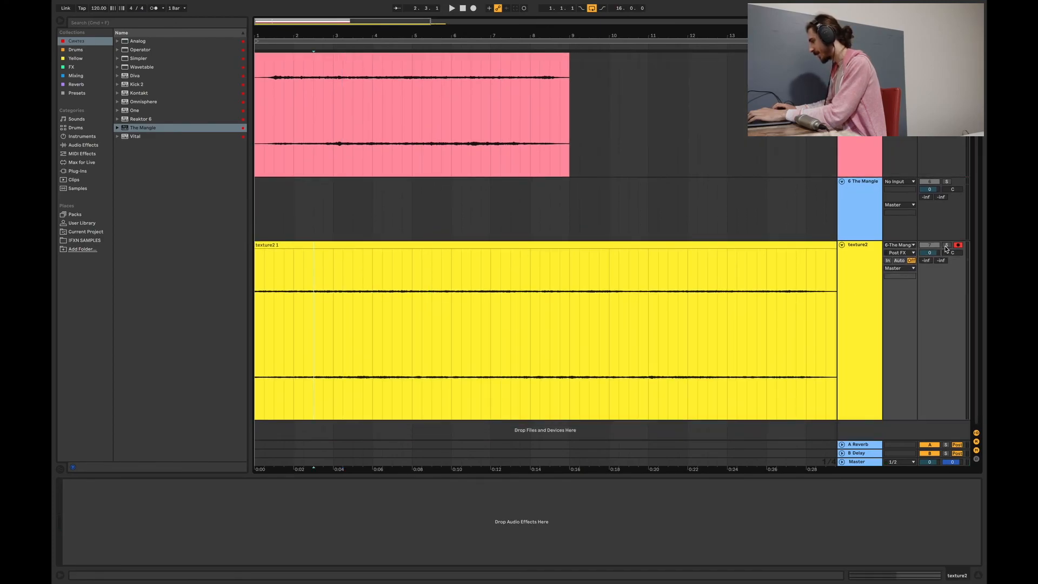
{"action": "key", "text": "space"}
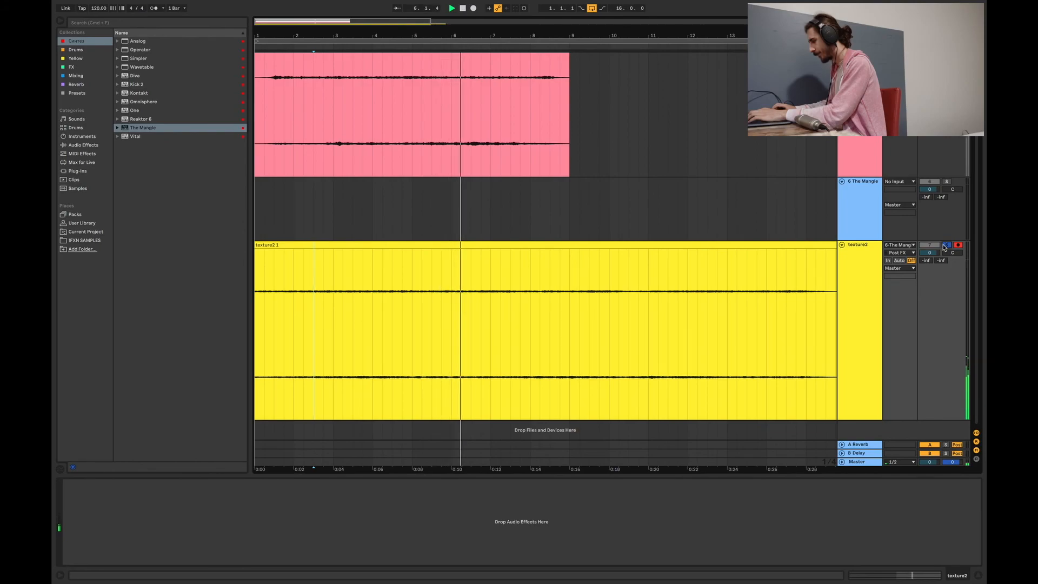
Step: Raise the main texture2 clip's gain to 4.44 dB and hide the clip details
{"action": "left_click", "coordinate": [488, 246]}
{"action": "double_click", "coordinate": [488, 246]}
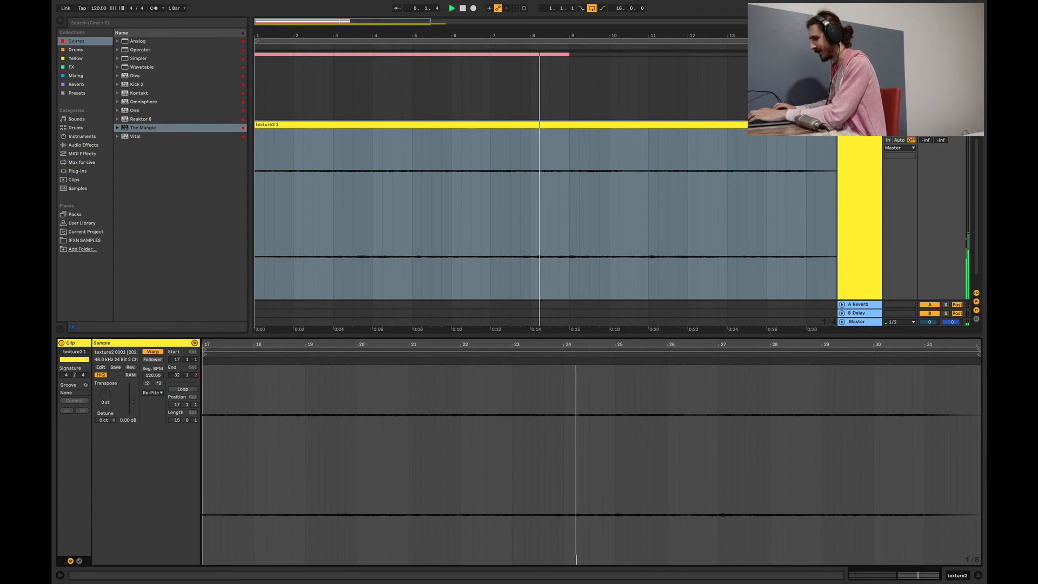
{"action": "left_click_drag", "start_coordinate": [132, 399], "coordinate": [132, 398]}
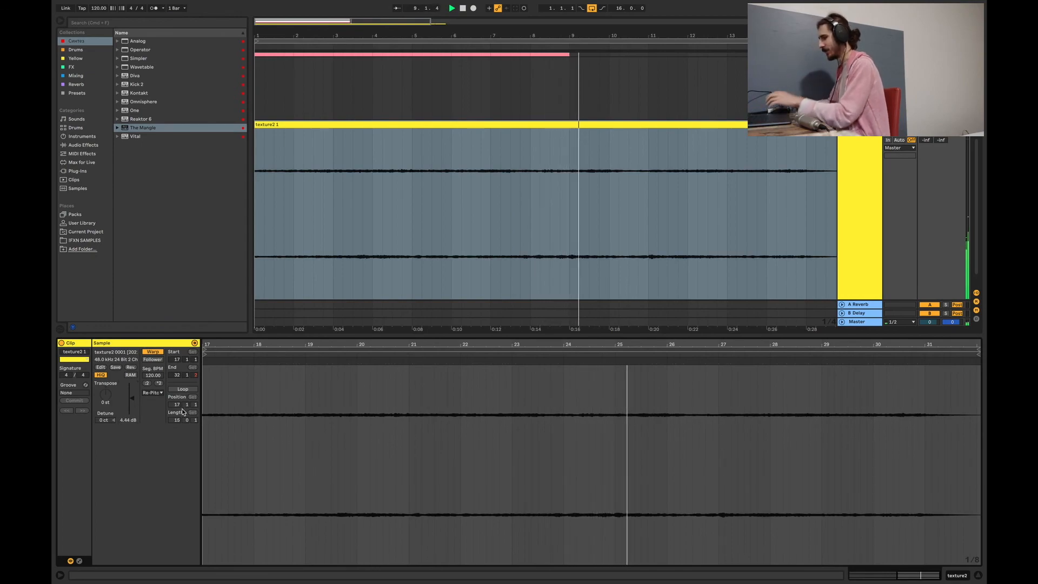
{"action": "left_click", "coordinate": [978, 575]}
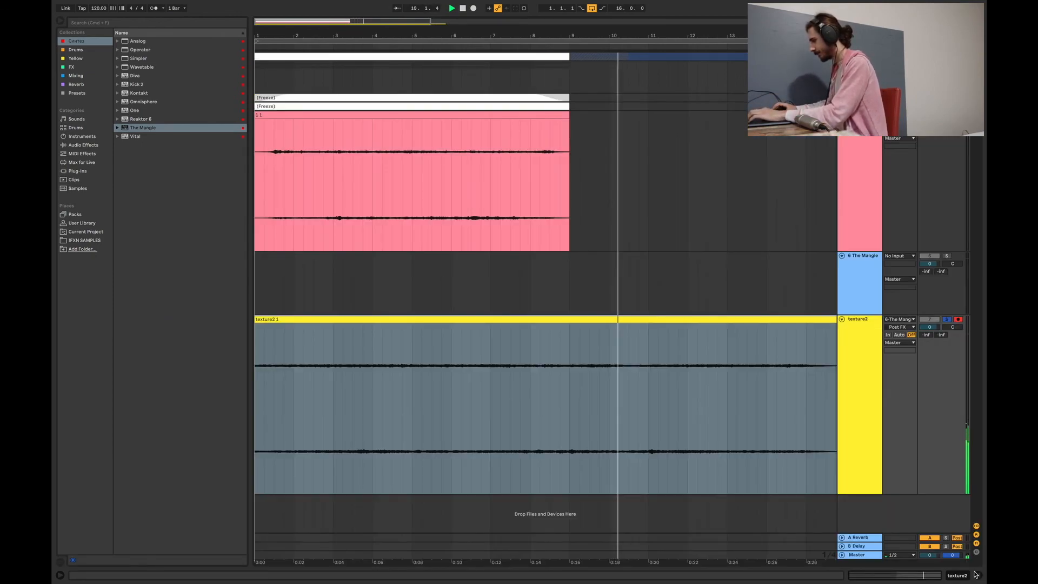
Step: Delete the short leftover clip at the end of texture2, between about bars 16 and 17
{"action": "left_click_drag", "start_coordinate": [433, 36], "coordinate": [433, 23]}
{"action": "left_click", "coordinate": [529, 350]}
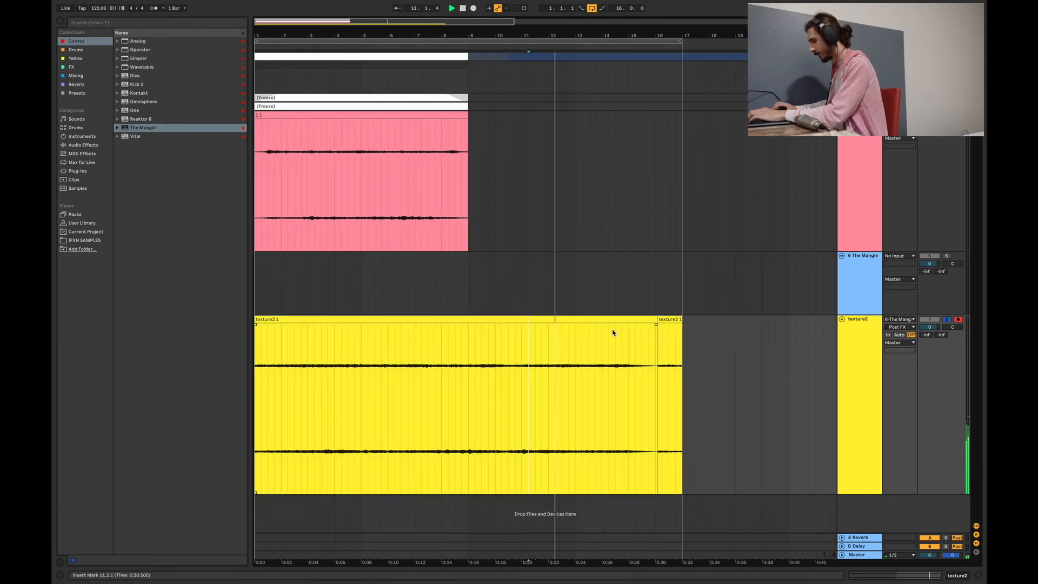
{"action": "left_click", "coordinate": [671, 330]}
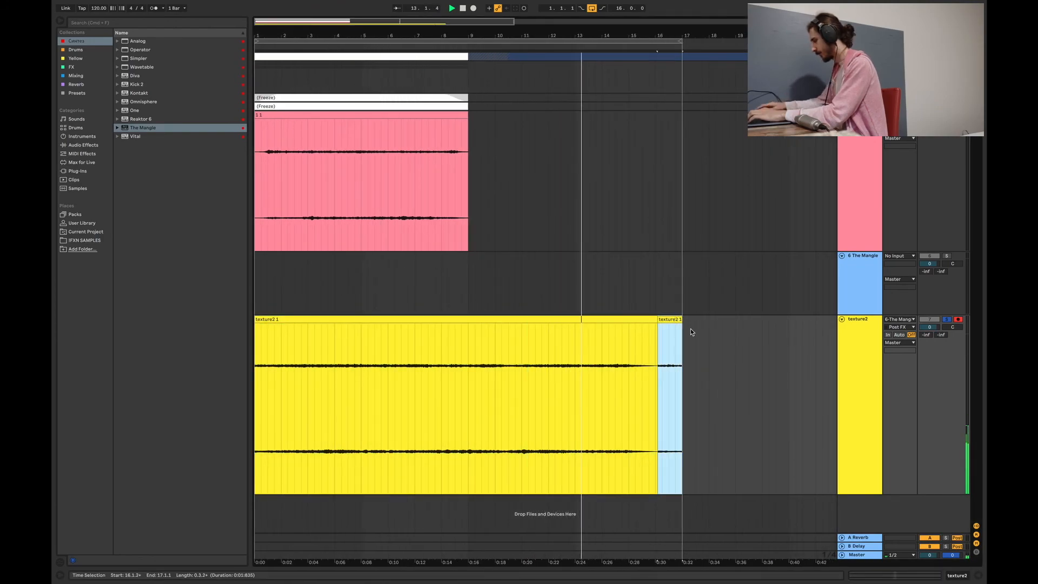
{"action": "key", "text": "Delete"}
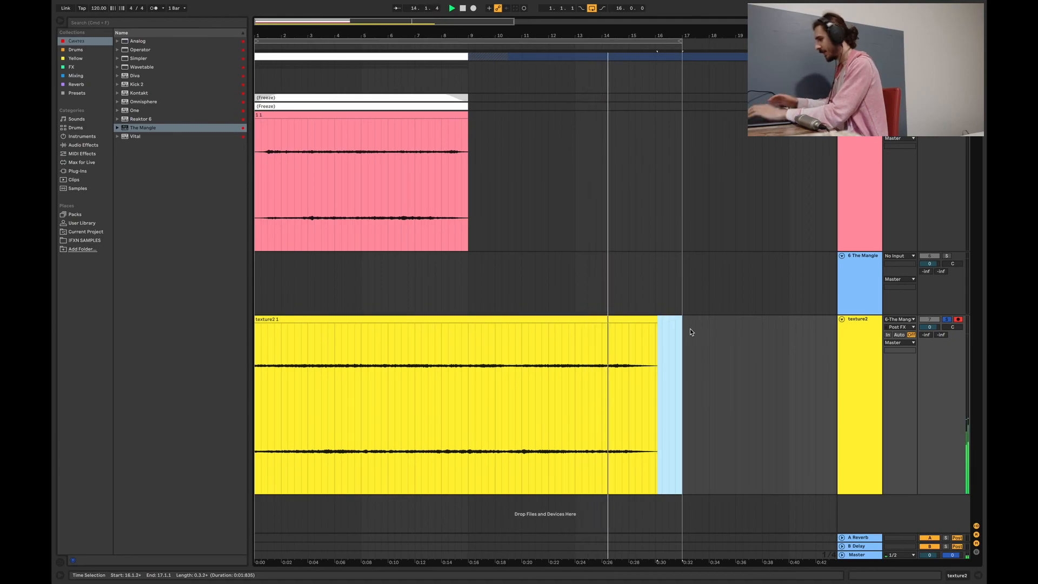